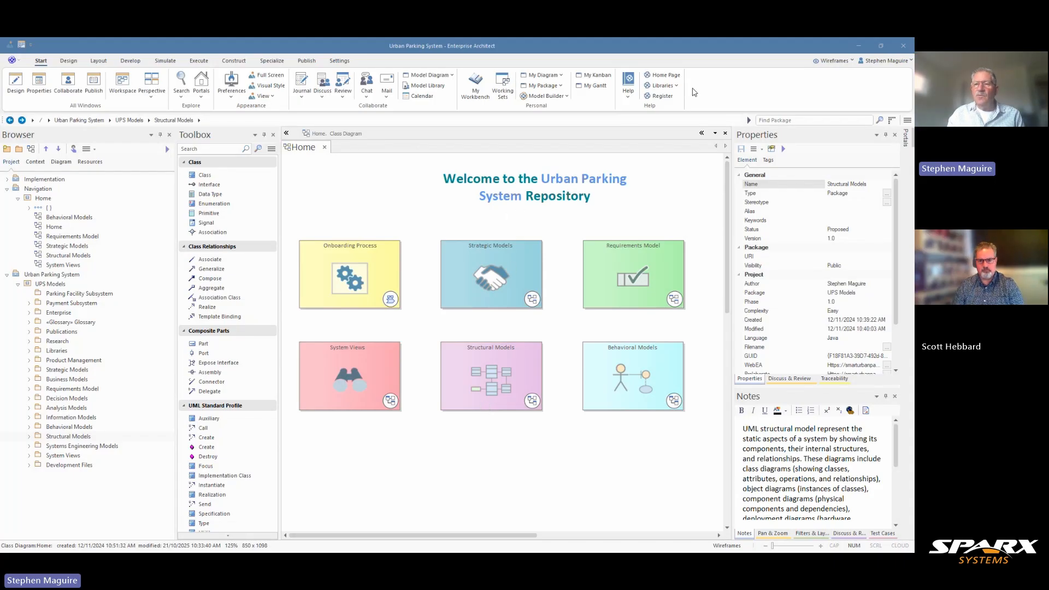
- Switch the modeling perspective to UML Structural
click(853, 61)
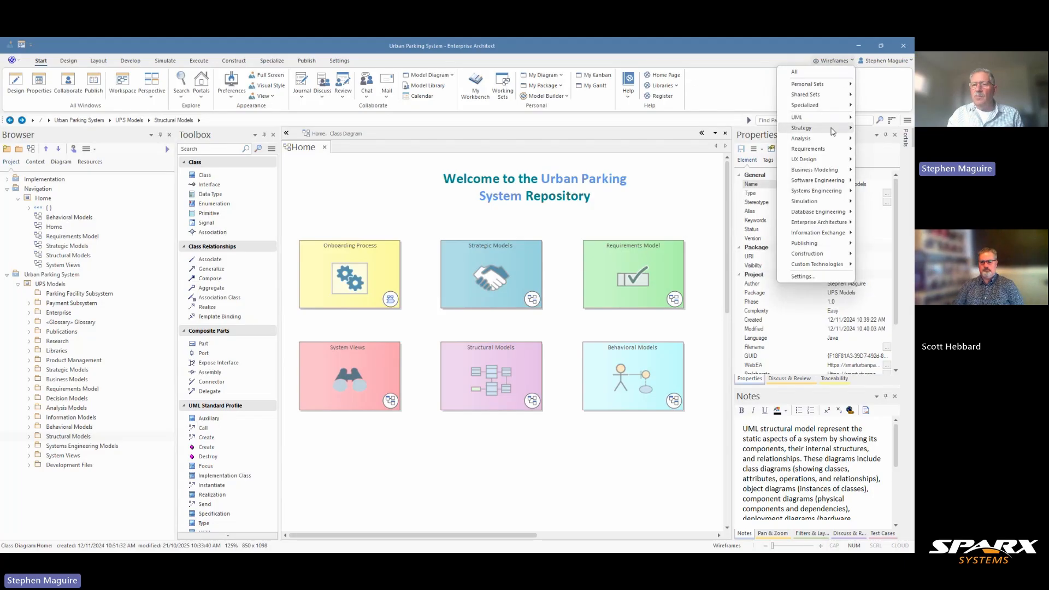
mouse_move(819, 117)
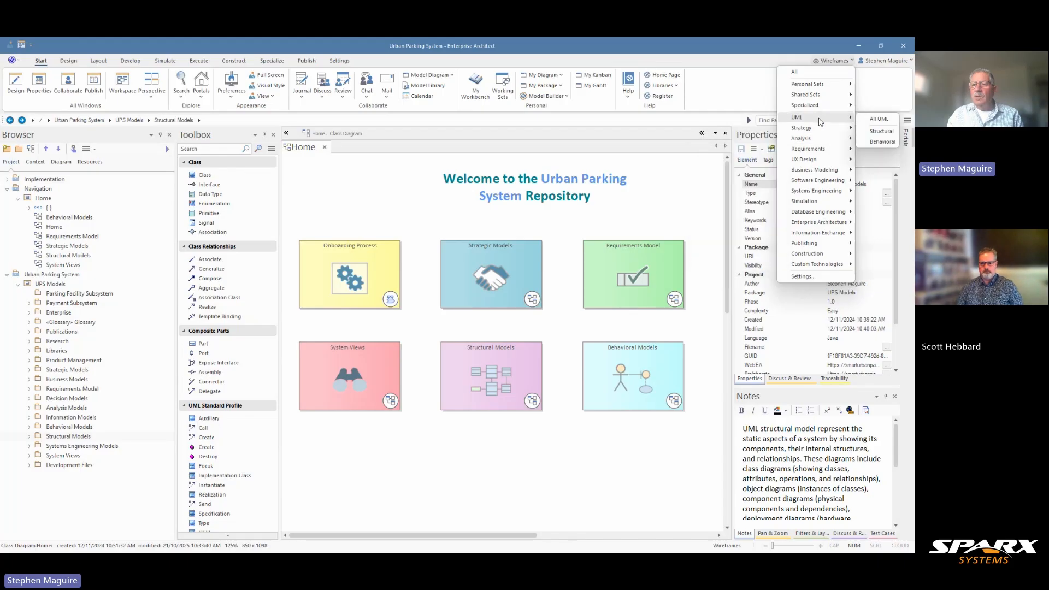
click(882, 131)
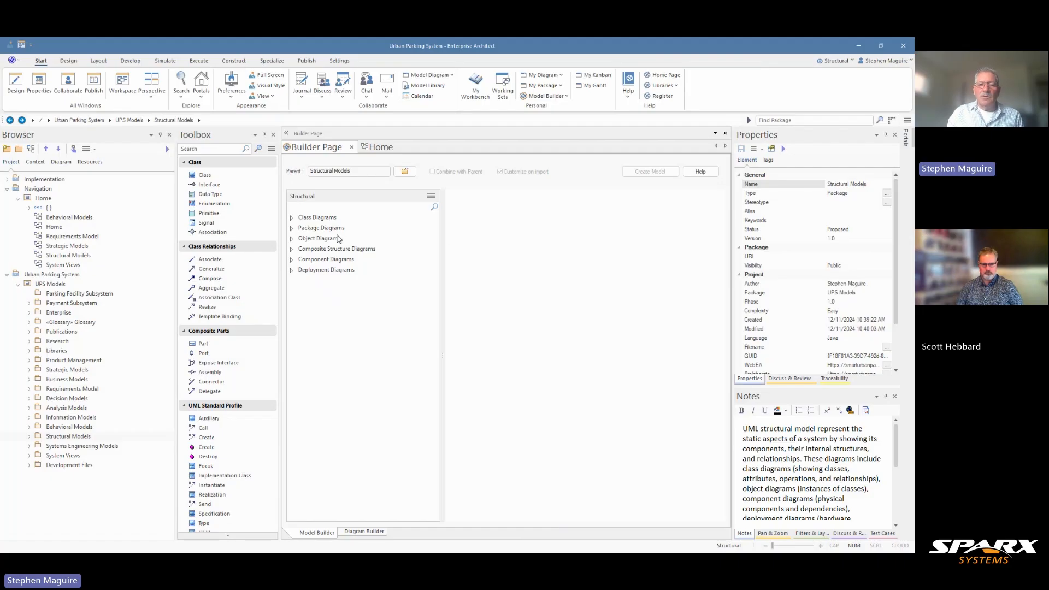
- Review the Two Level Class Composition Hierarchy patterns, with and without attributes, and the One Level Class Type Hierarchy pattern, and close the Builder Page
click(292, 218)
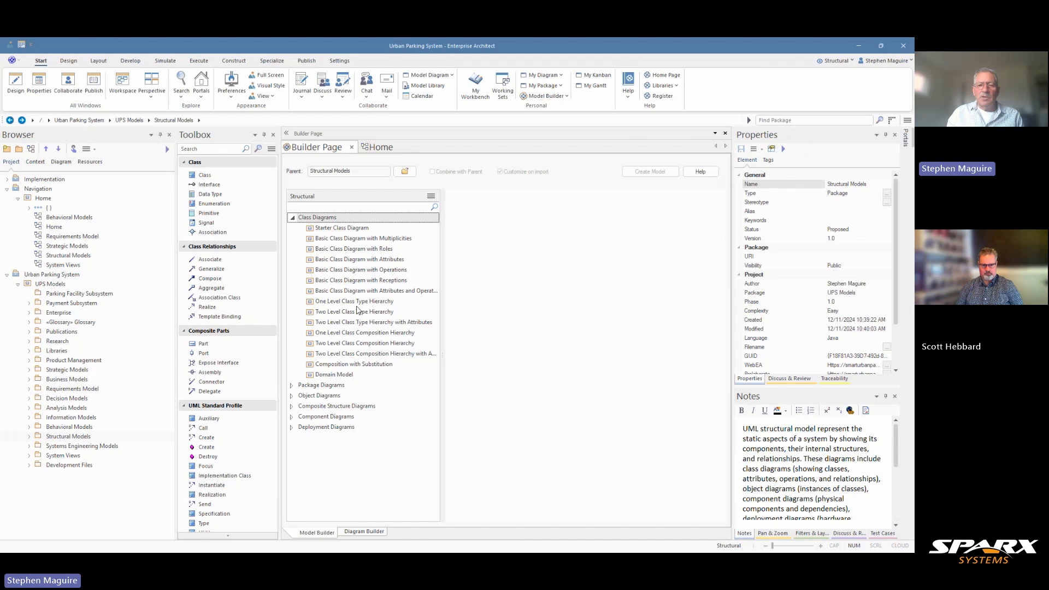
click(335, 345)
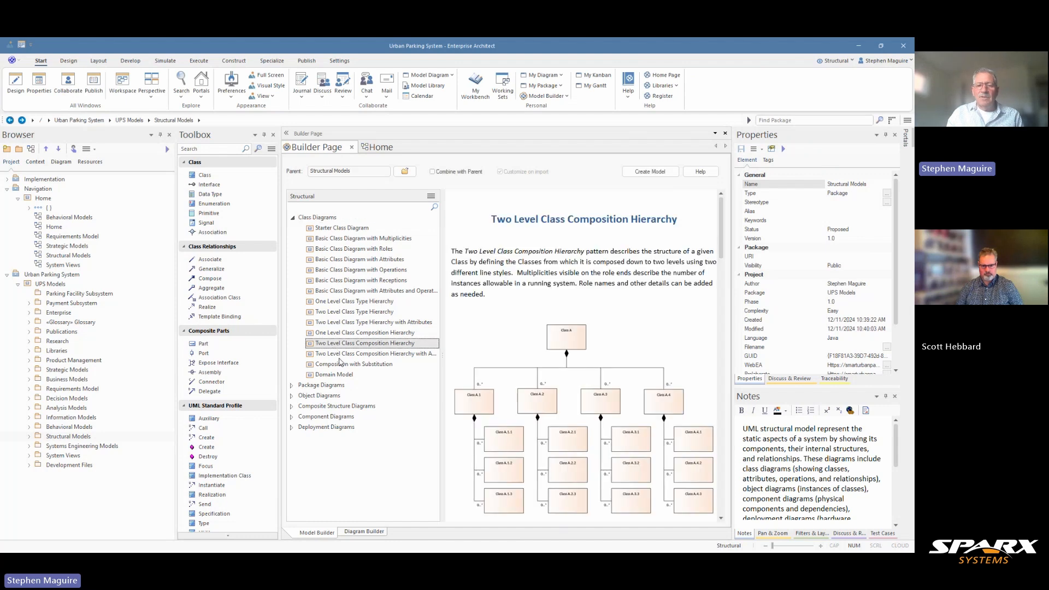
click(339, 354)
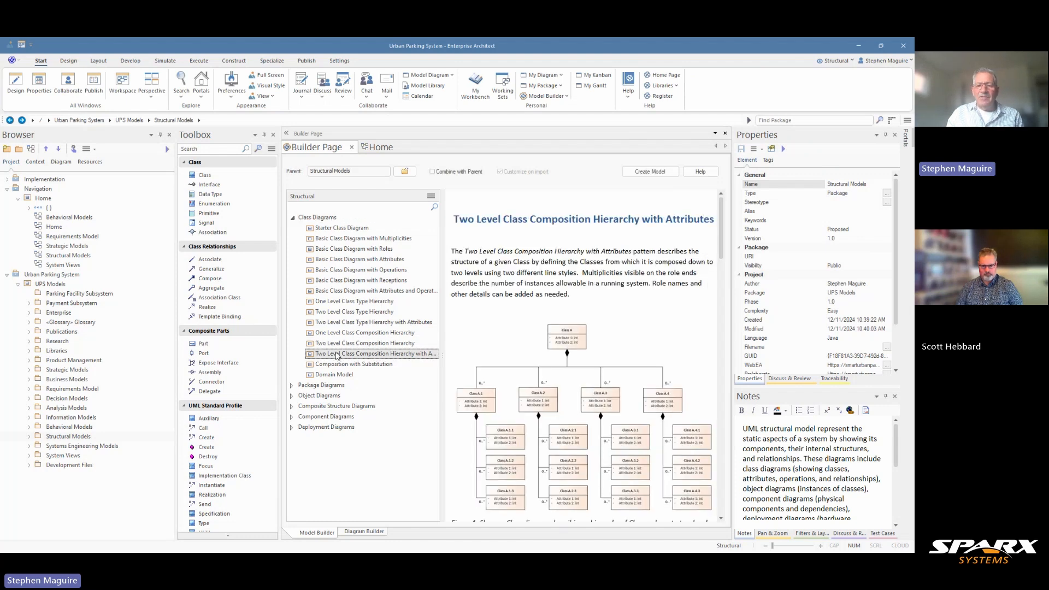
click(335, 303)
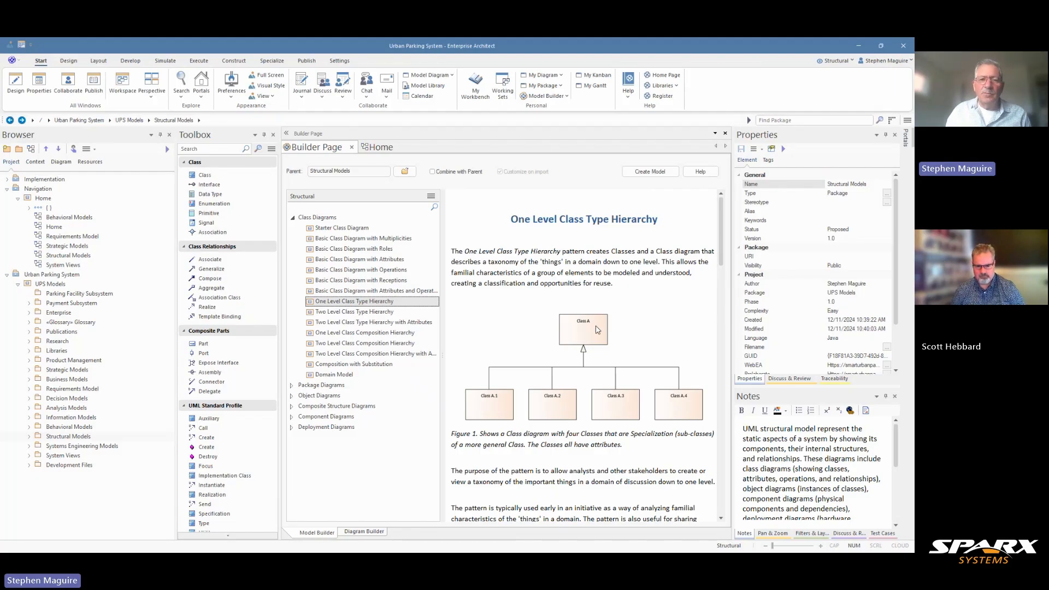
click(351, 148)
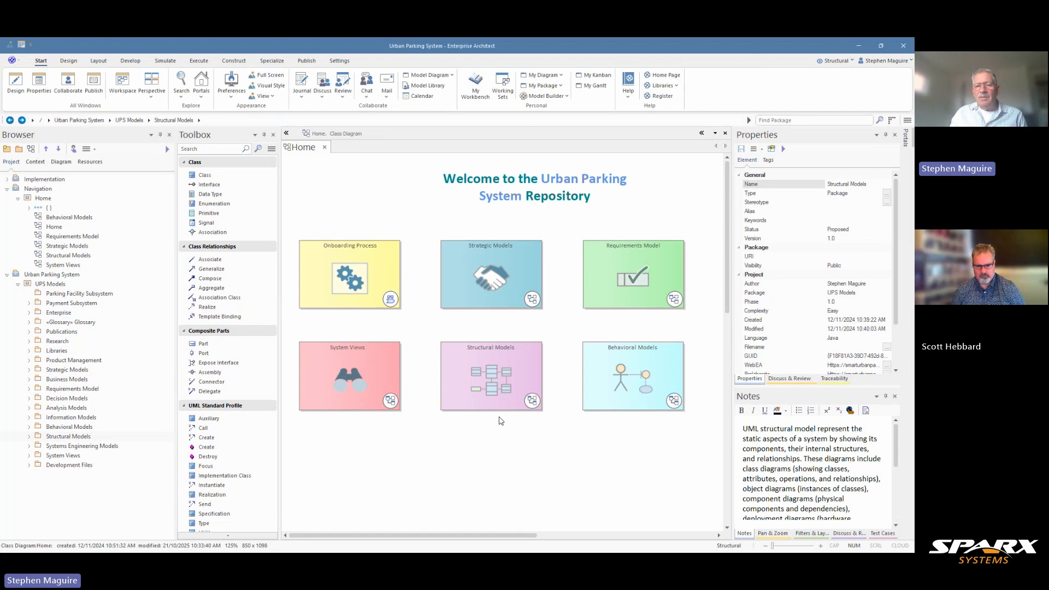
- Open the Structural Models diagram from the Home diagram and preview its Class Model diagram
click(530, 402)
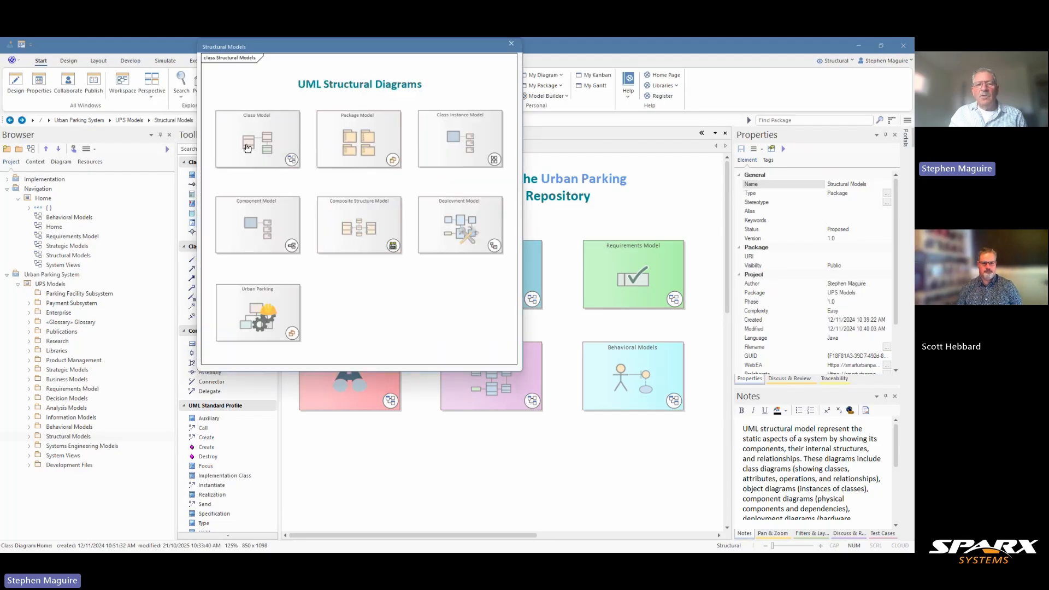
click(511, 43)
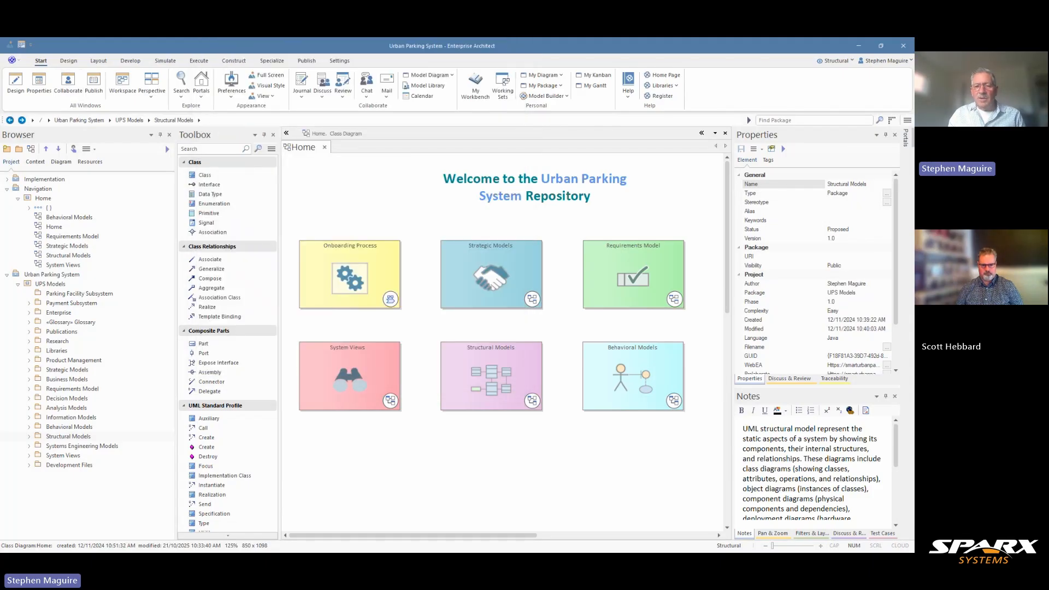
click(483, 376)
double_click(482, 376)
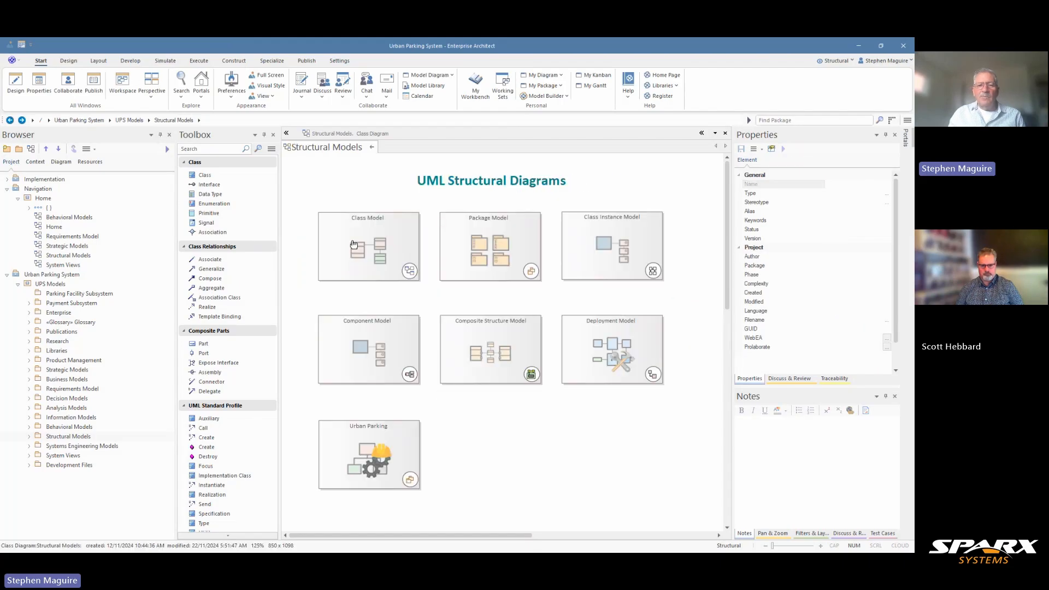
click(407, 271)
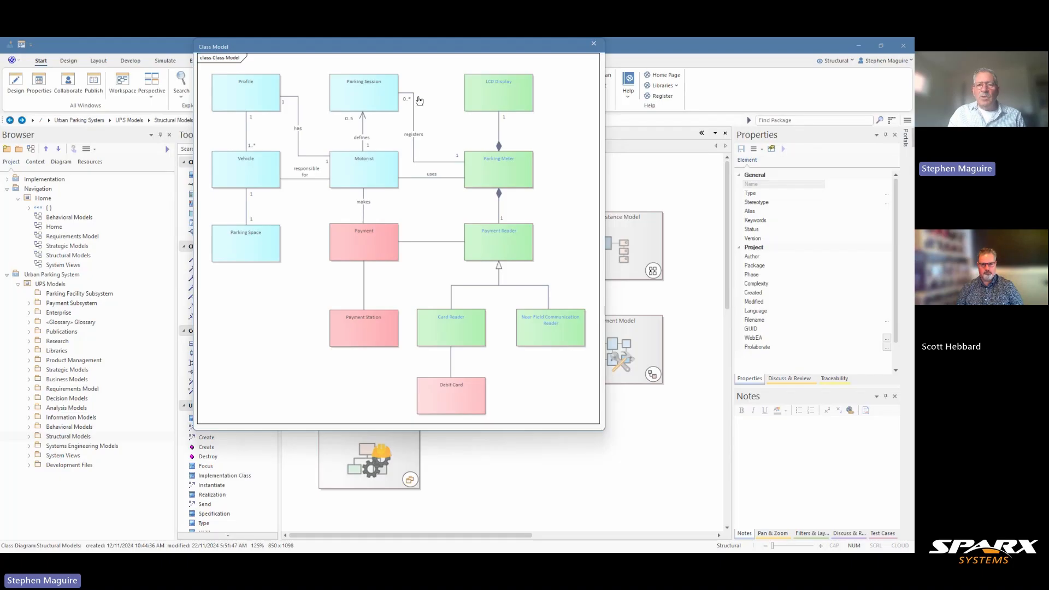
click(594, 45)
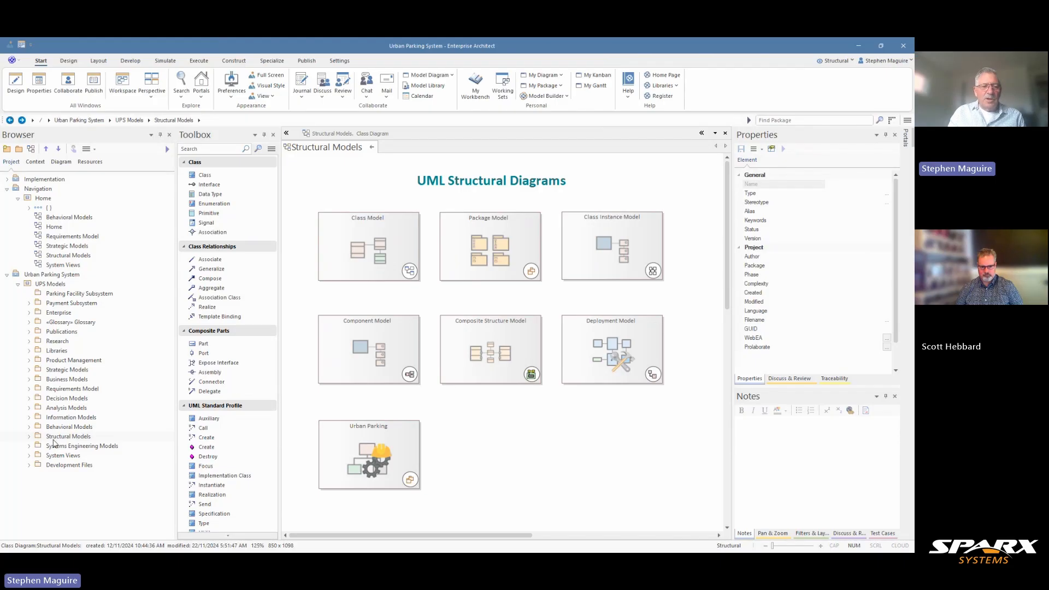
- Place the Class Model Meter Focused diagram from the Class Model package onto the Structural Models diagram as a Navigation Cell
click(29, 437)
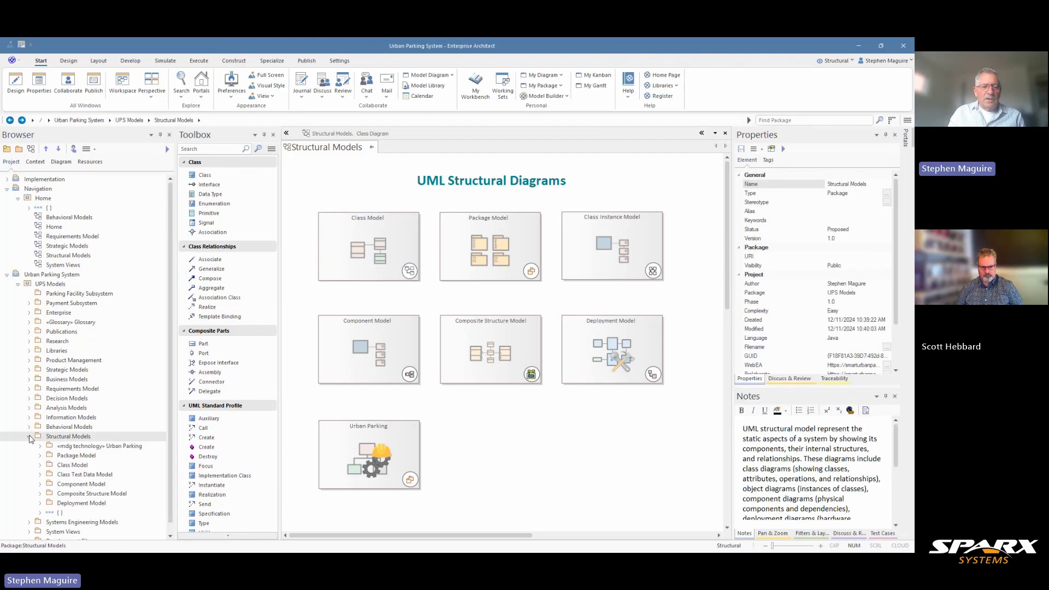
click(39, 466)
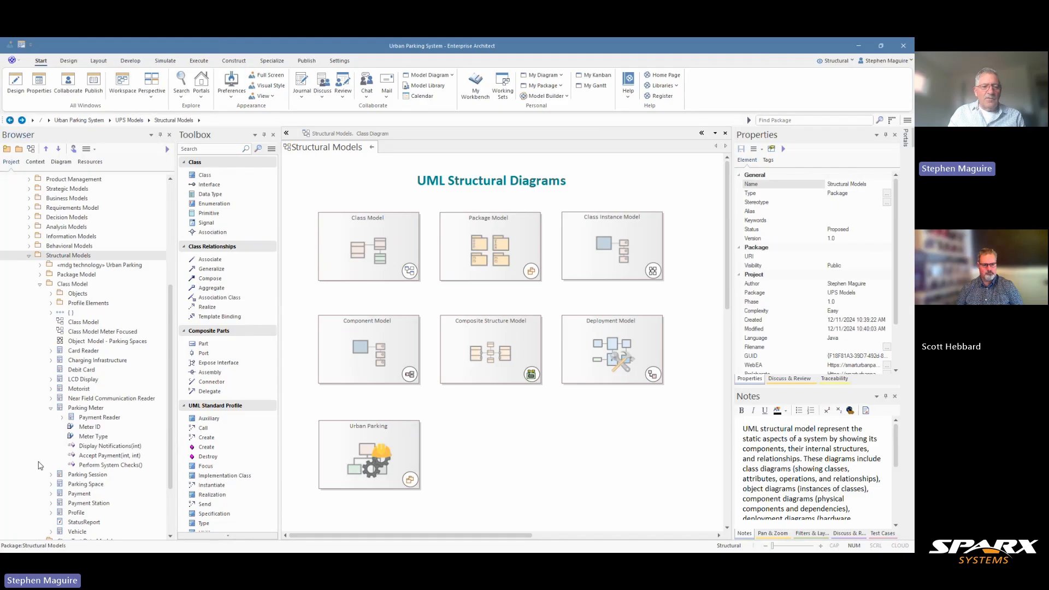
click(84, 335)
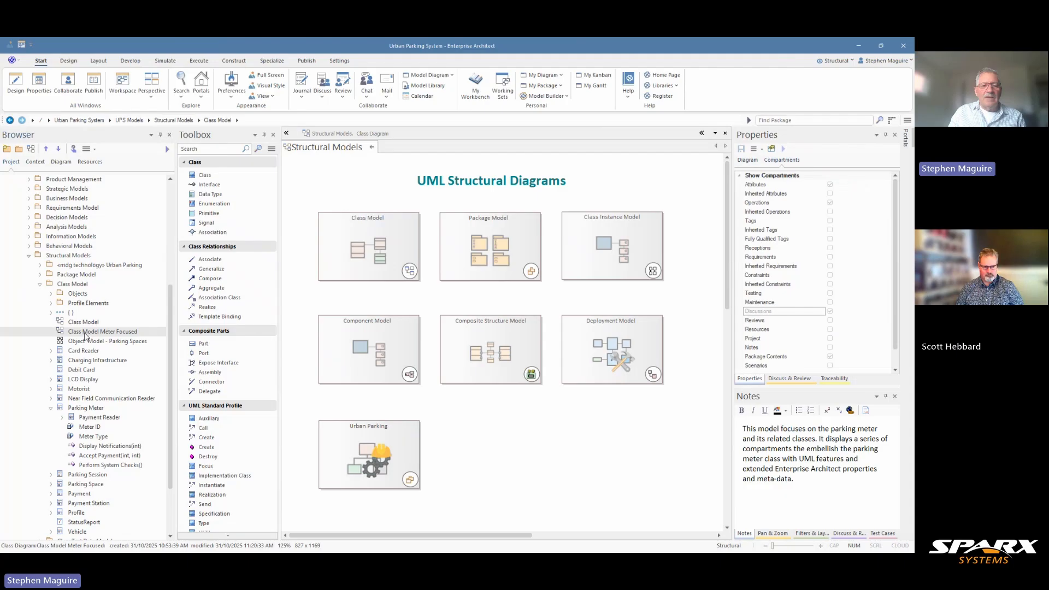
drag(84, 334, 489, 442)
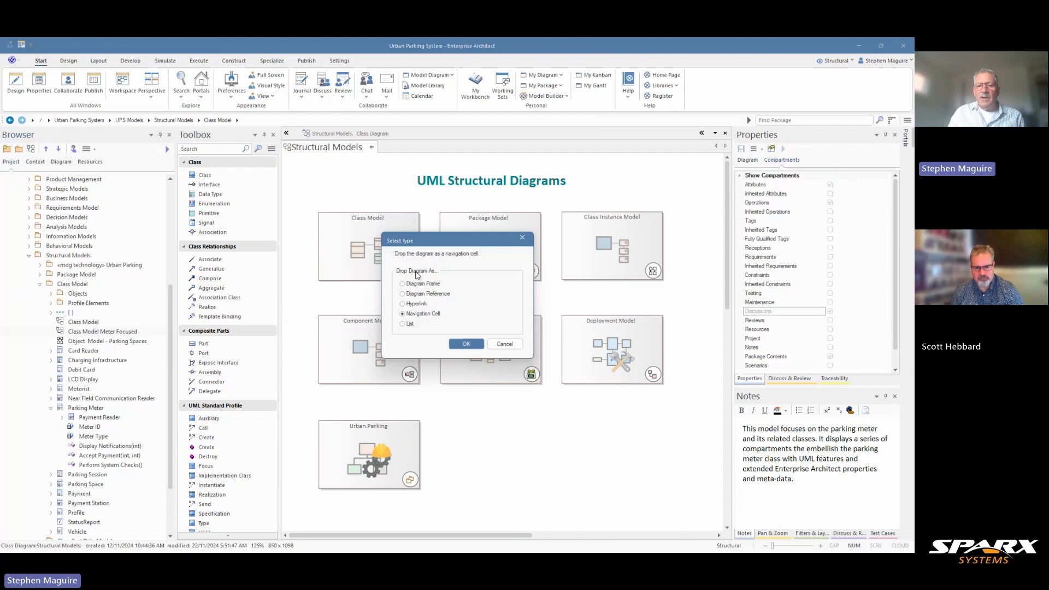
click(464, 343)
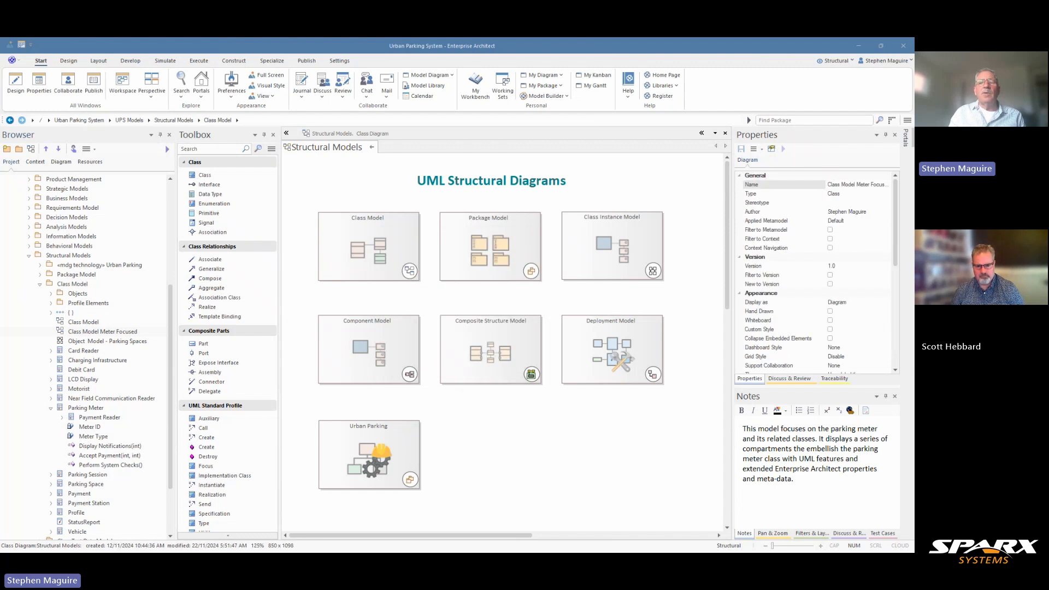
- Assign the blue connected class blocks image from the Navigation Cells (Web EA) list to the new cell
drag(914, 75, 515, 135)
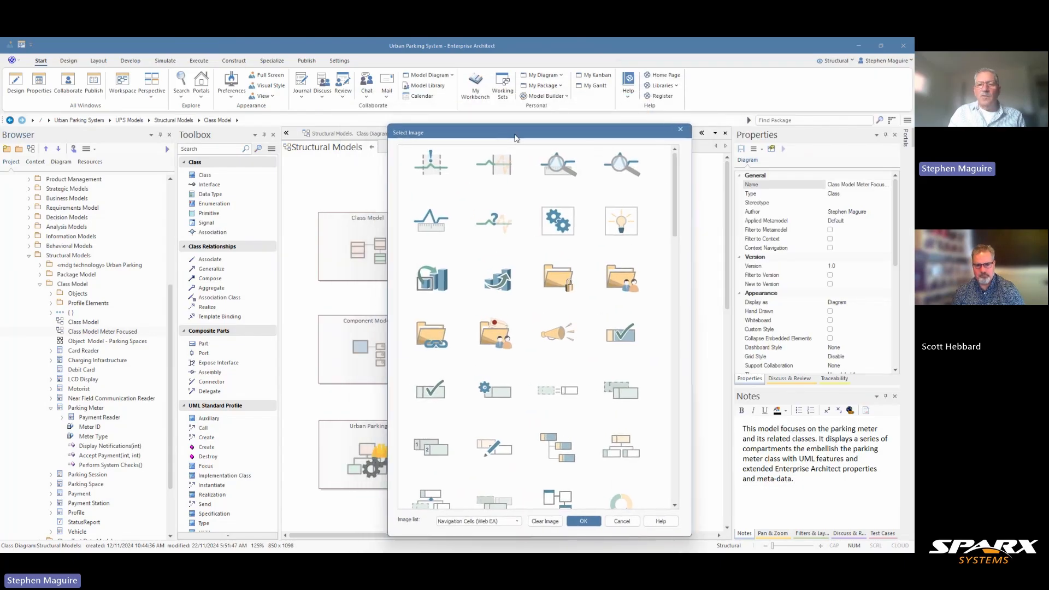
scroll(682, 225, down, 5)
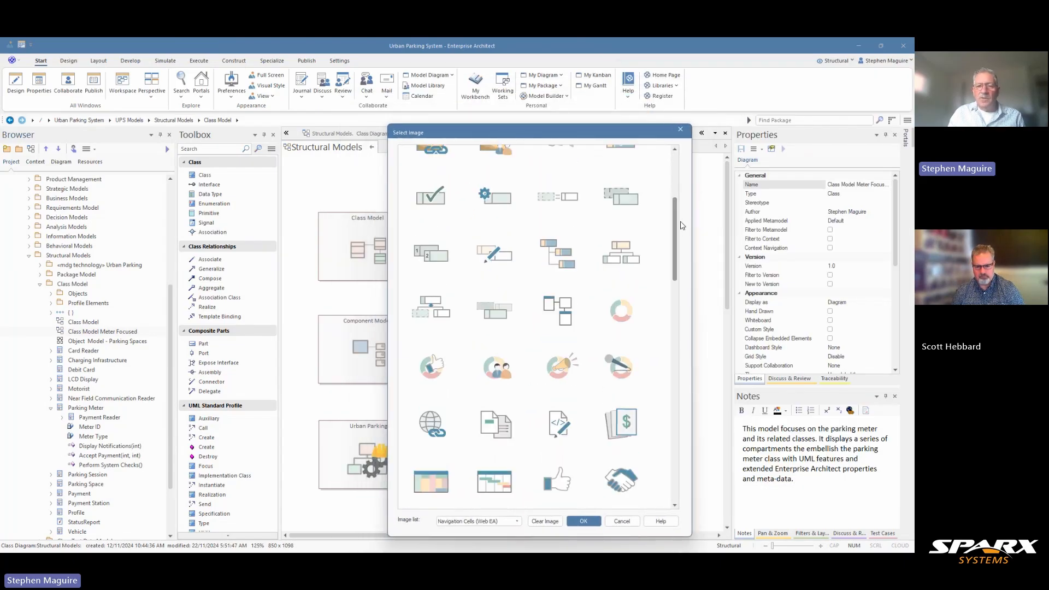
drag(682, 226, 690, 311)
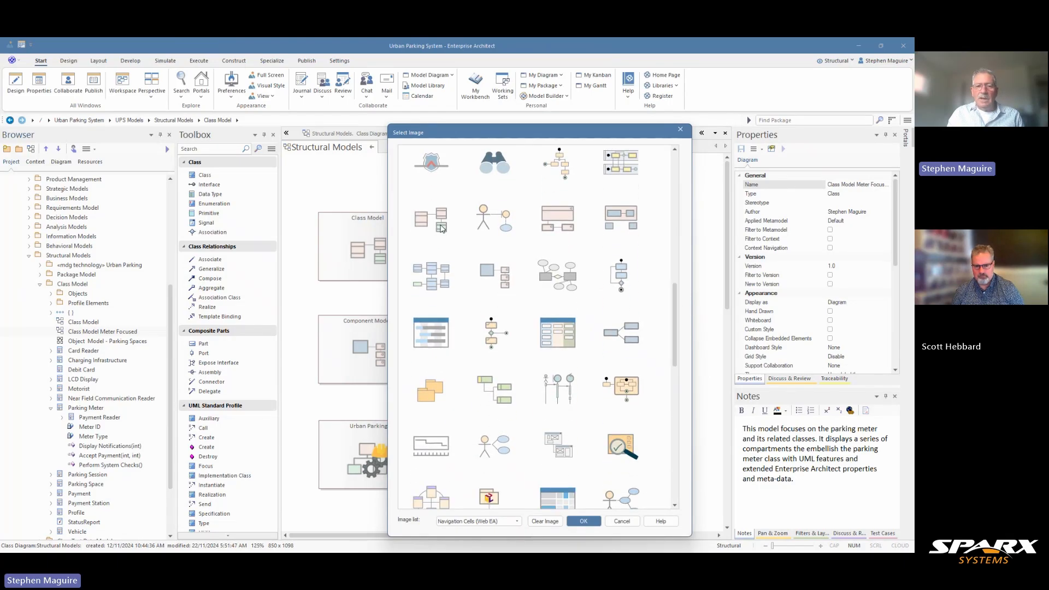
click(432, 280)
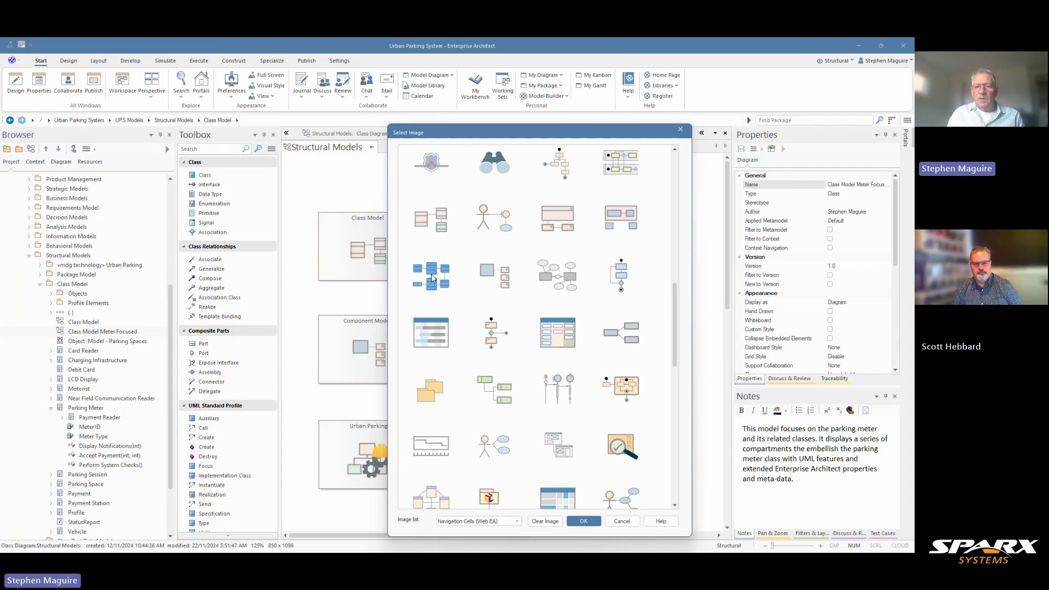
click(582, 522)
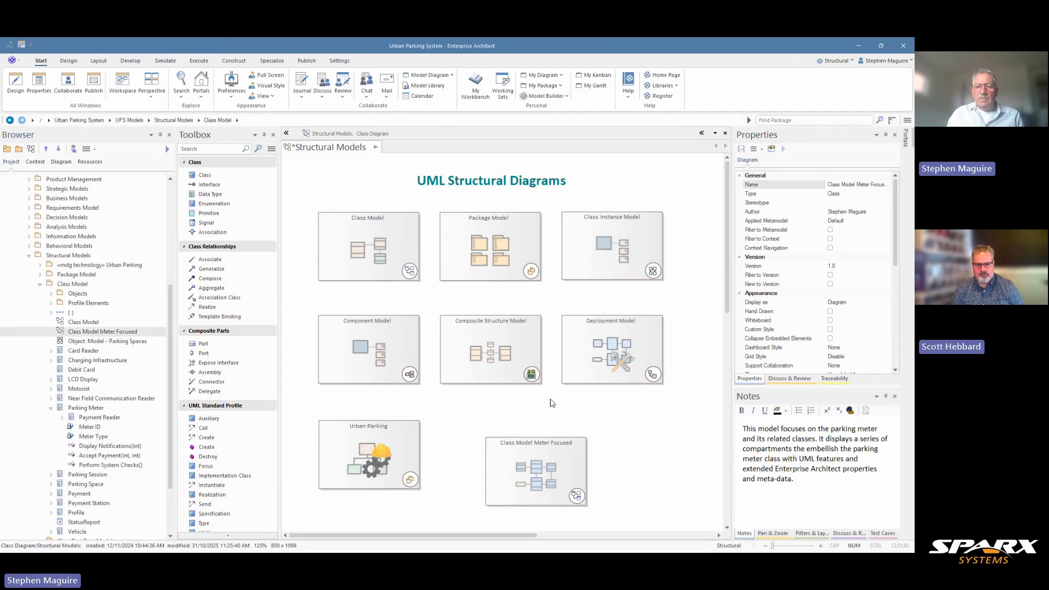
- Align the Class Model Meter Focused cell below Composite Structure Model, beside Urban Parking, and save the diagram
click(544, 451)
drag(544, 451, 497, 430)
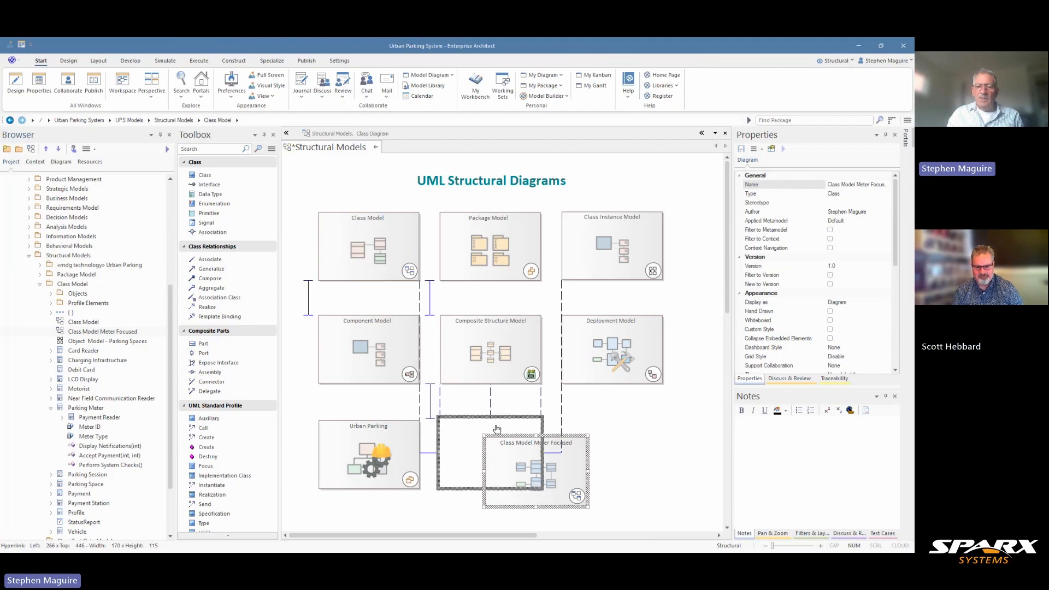
click(588, 417)
key(ctrl+s)
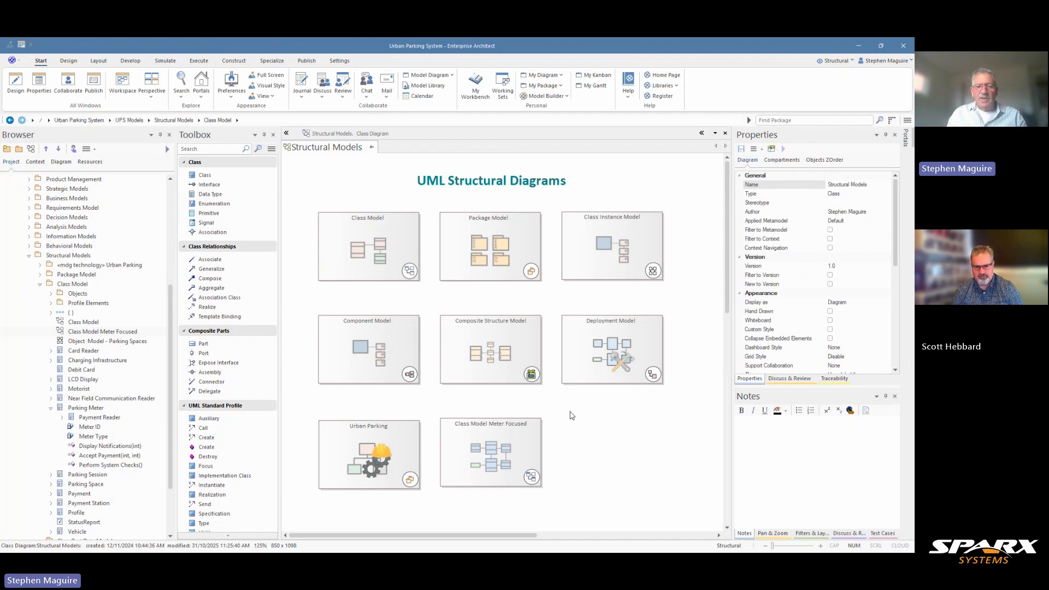
- Preview the Class Model Meter Focused diagram from its new cell, open it fully, and return to Structural Models
click(533, 480)
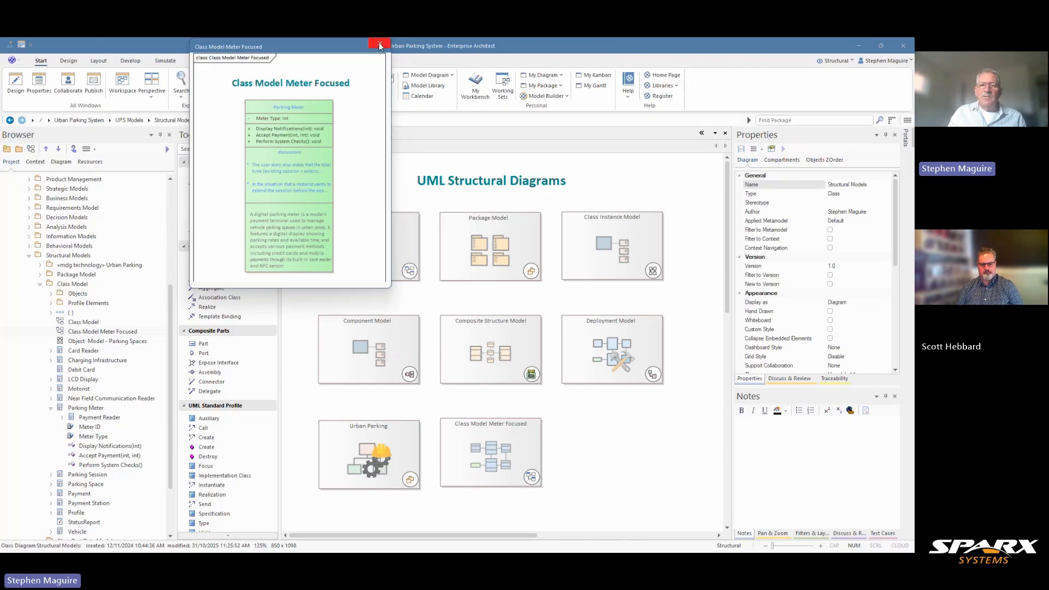
click(379, 43)
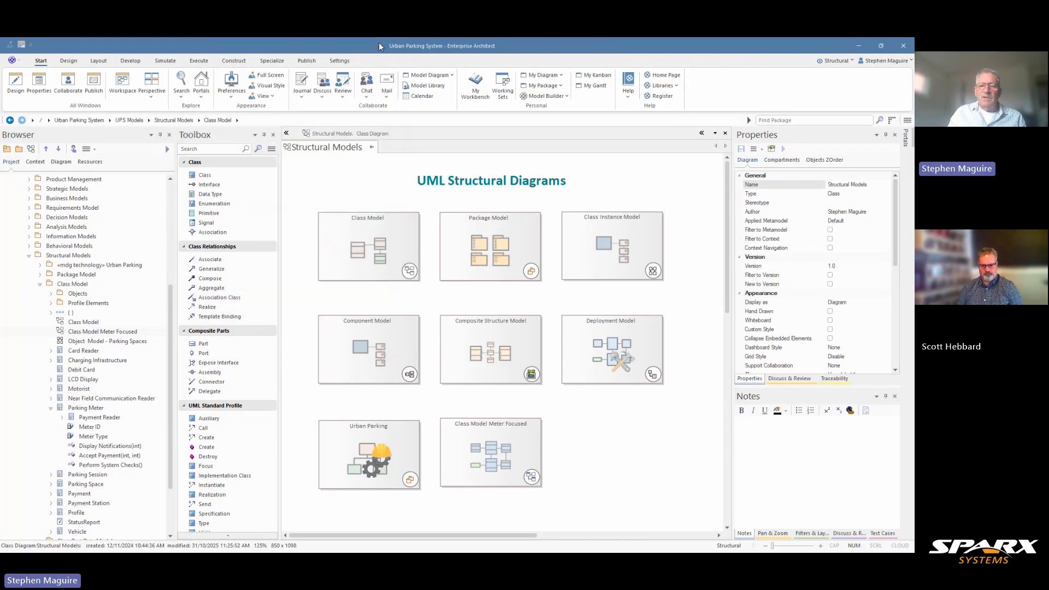
double_click(494, 455)
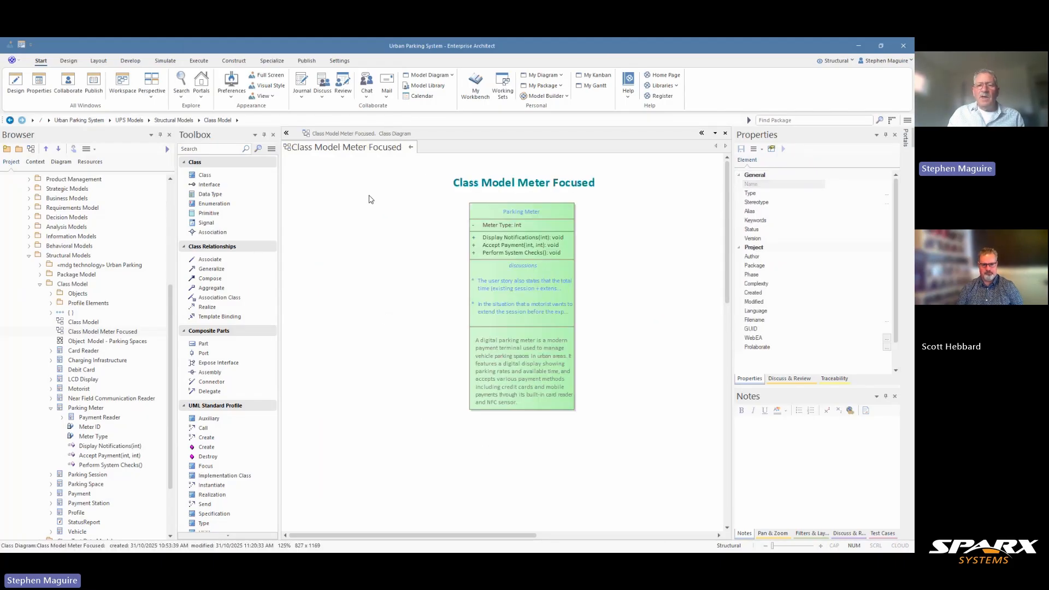
click(410, 147)
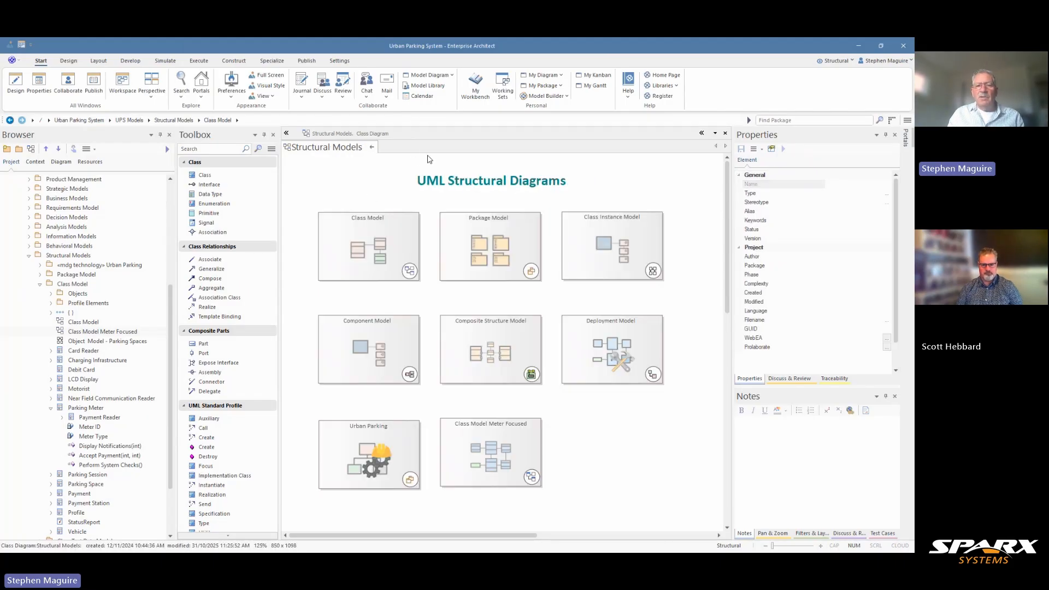
- Go back to the Home diagram, view the Strategic Models diagram, and return to Home
click(372, 148)
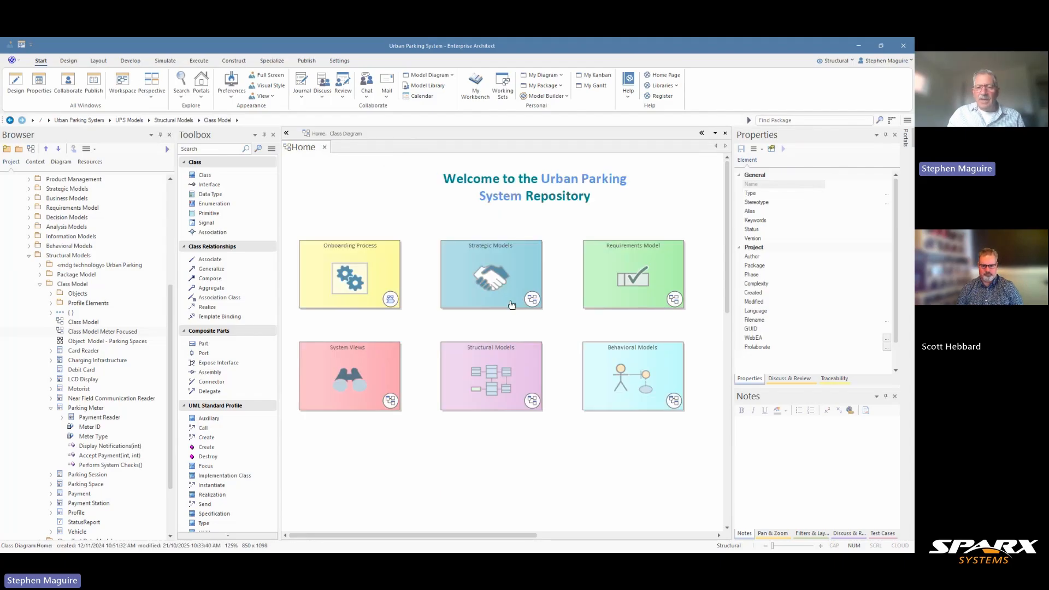
click(496, 275)
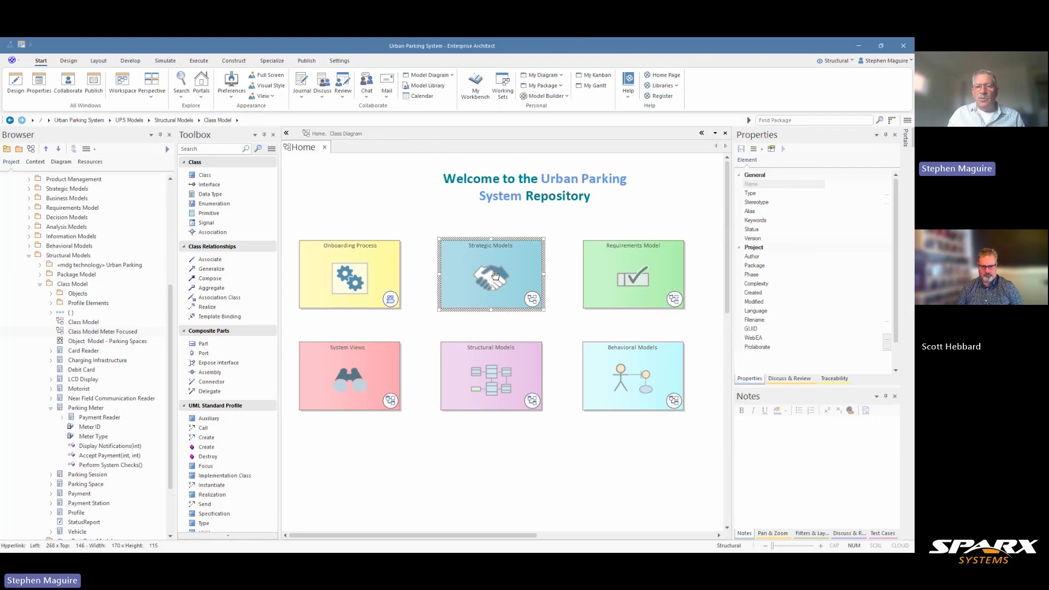
double_click(496, 275)
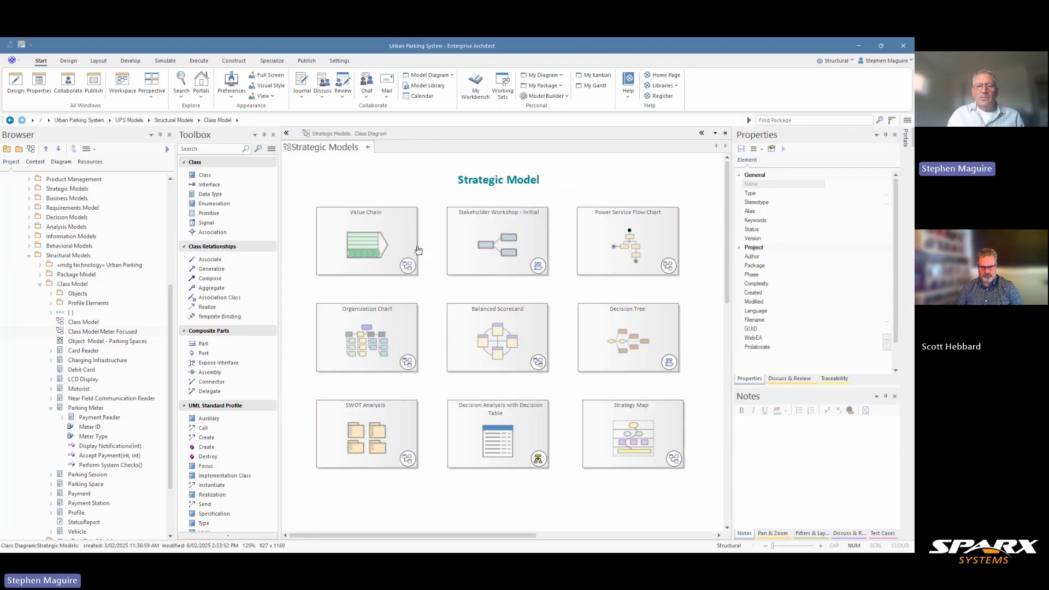
click(368, 148)
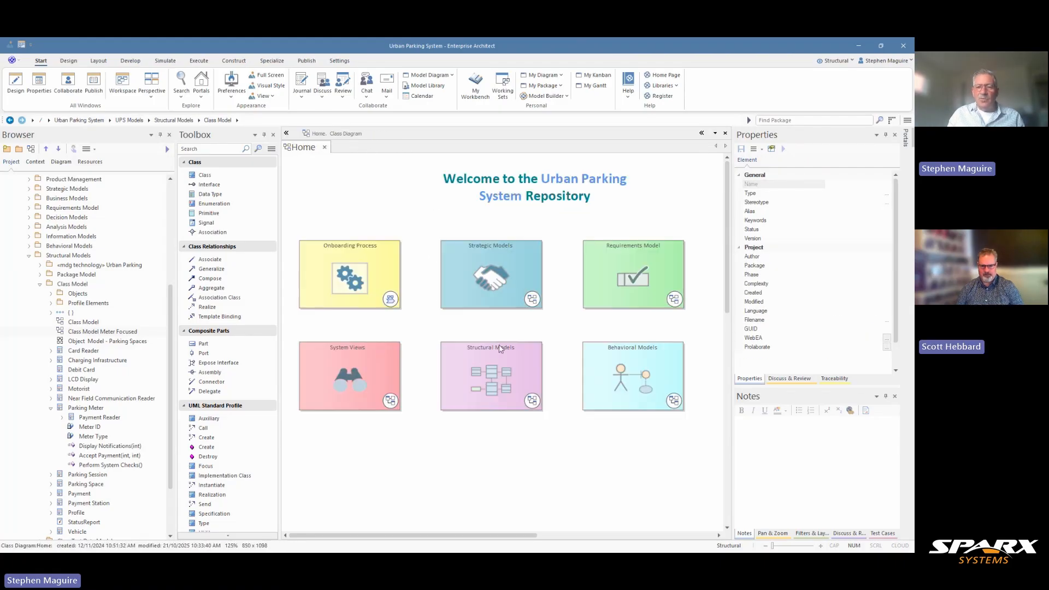
- Open the Class Model Meter Focused diagram by way of the Structural Models navigation cells
double_click(507, 382)
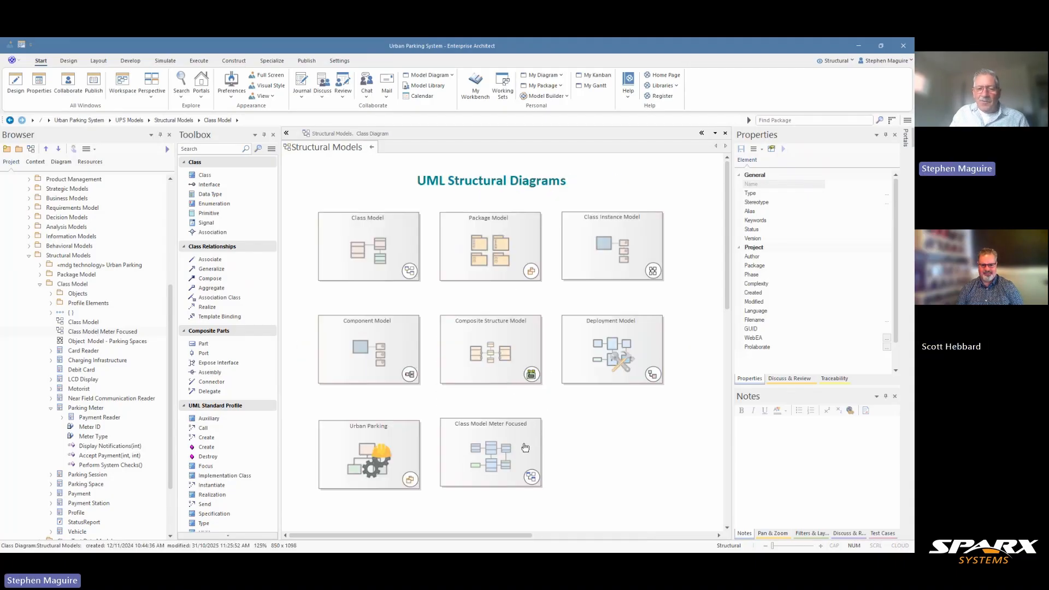
double_click(491, 456)
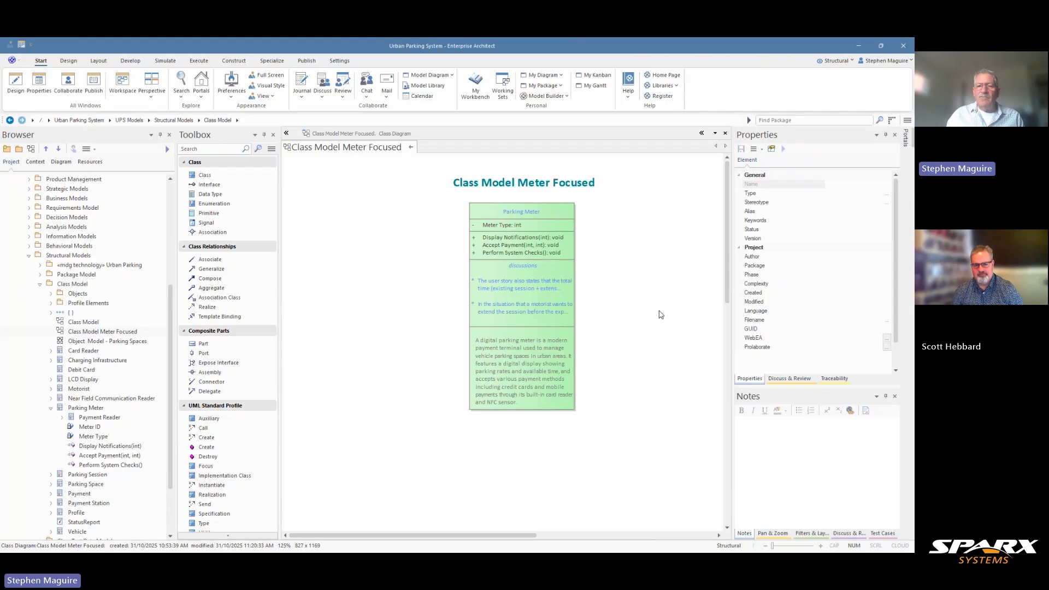
- Hide the Operations compartment for the Class Model Meter Focused diagram and show it again
click(479, 212)
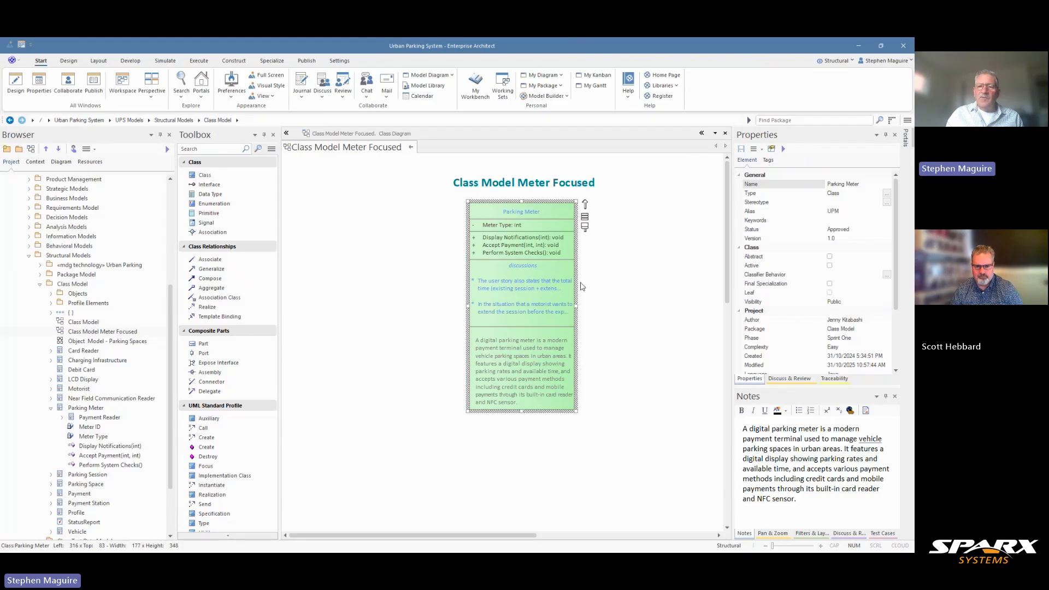
click(620, 243)
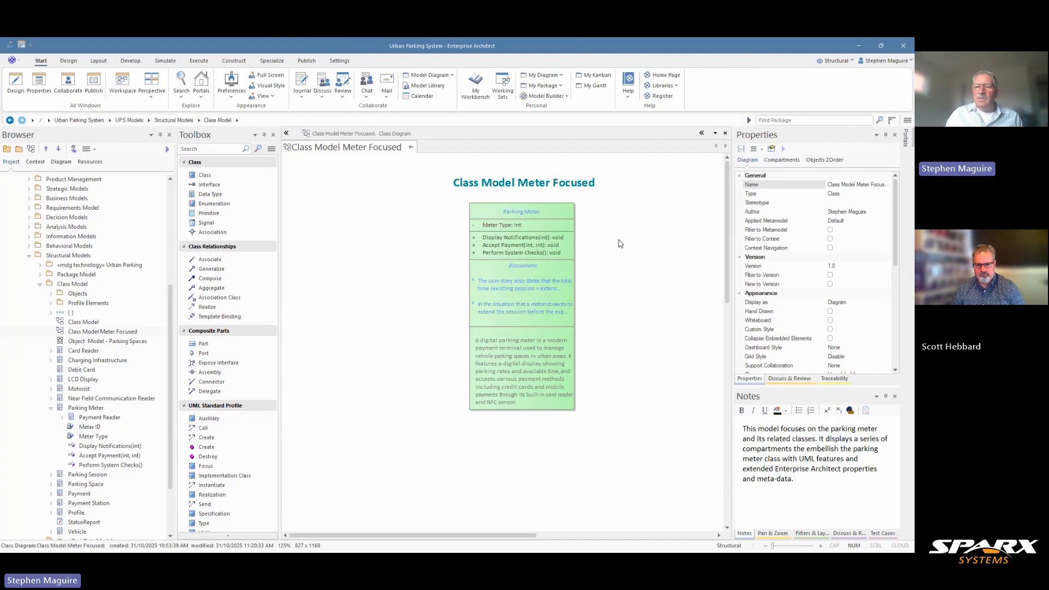
click(782, 162)
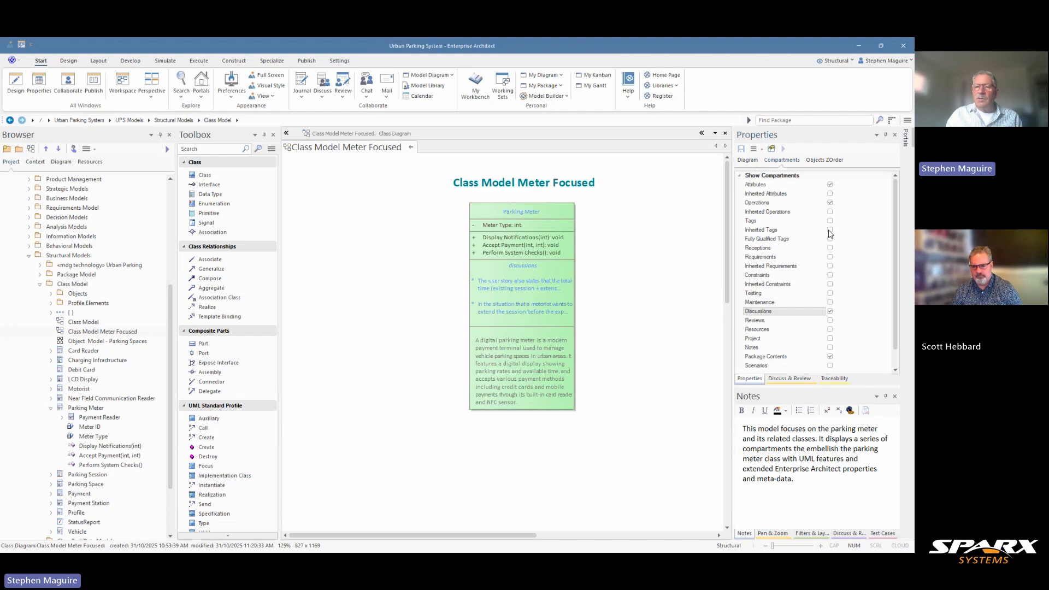
click(828, 203)
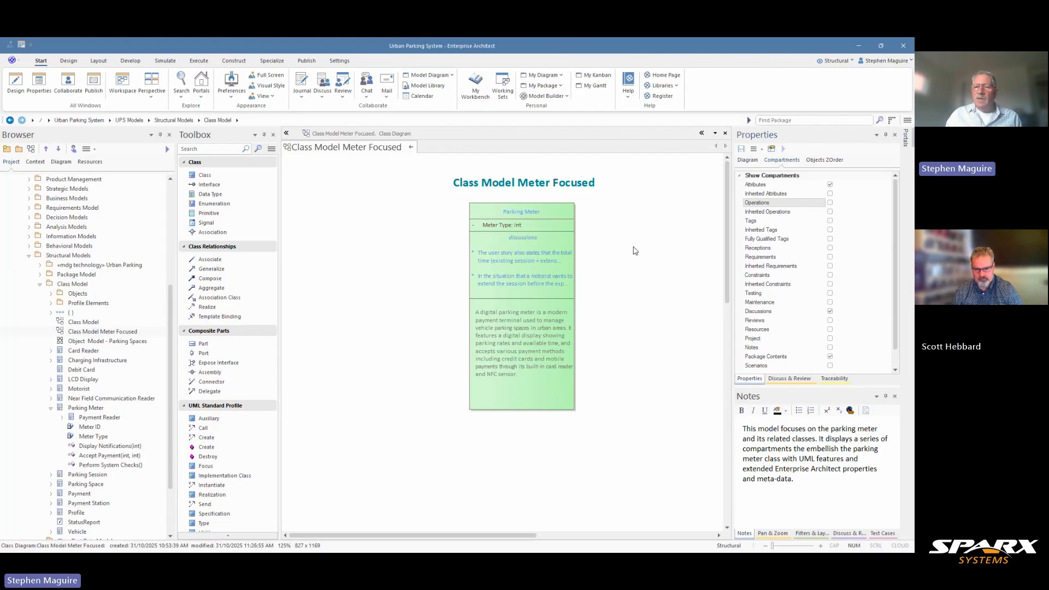
click(831, 204)
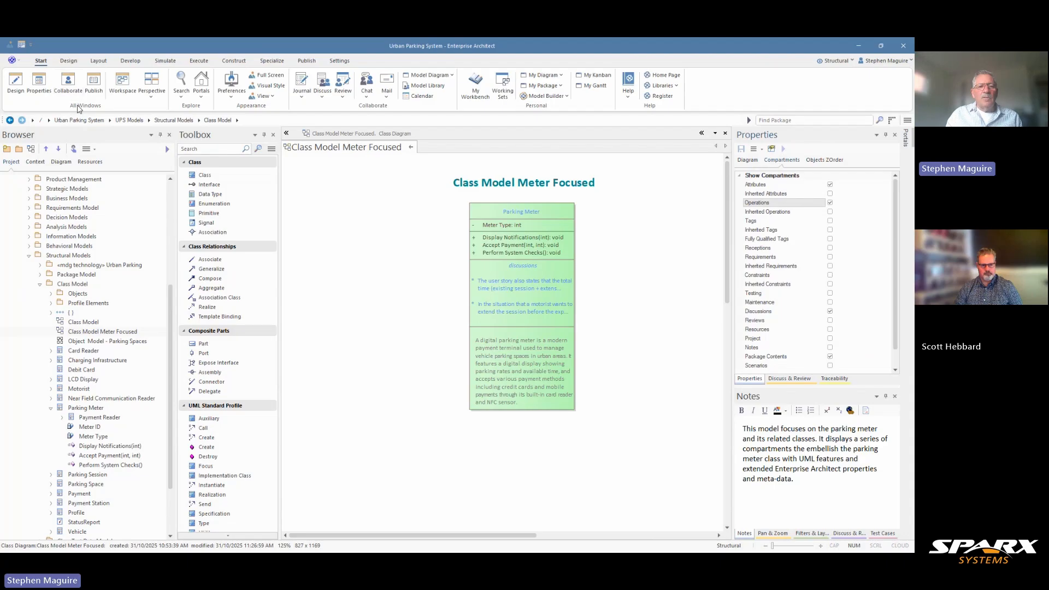
- Open the Features window and view the Parking Meter class's operations and attributes
click(39, 86)
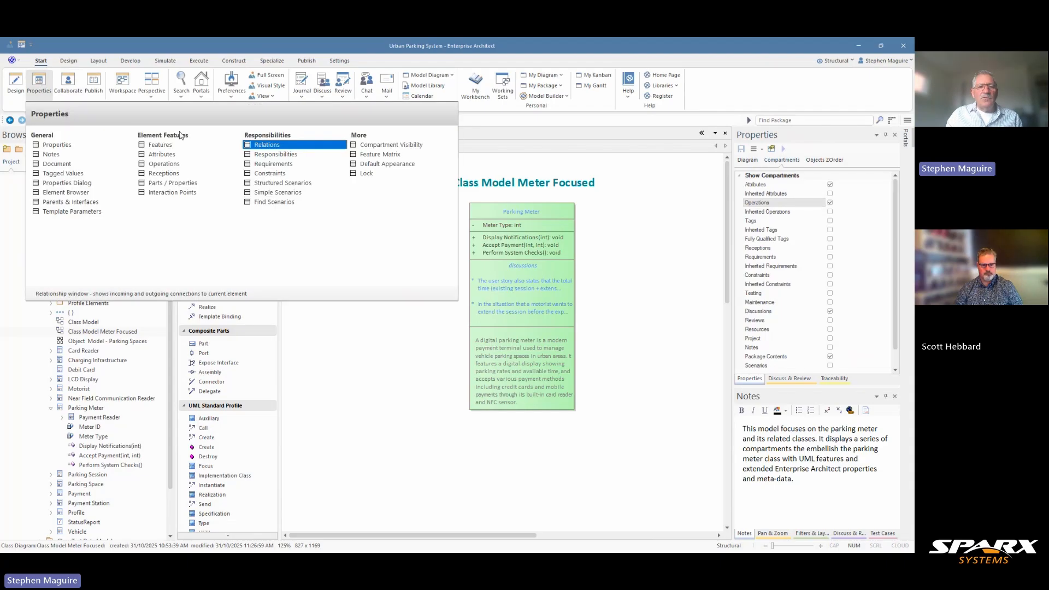
click(159, 145)
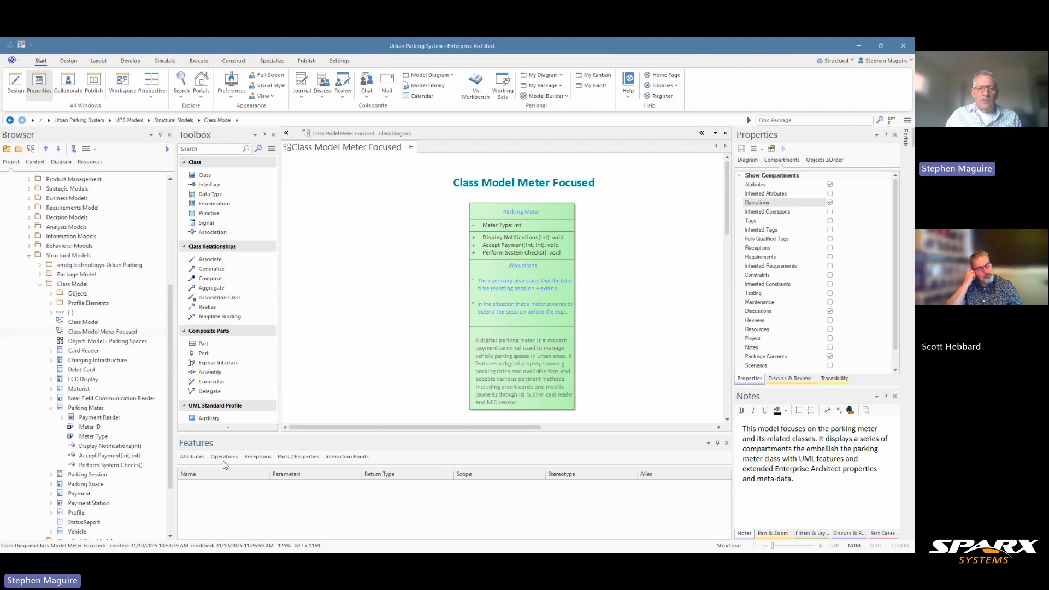
click(497, 212)
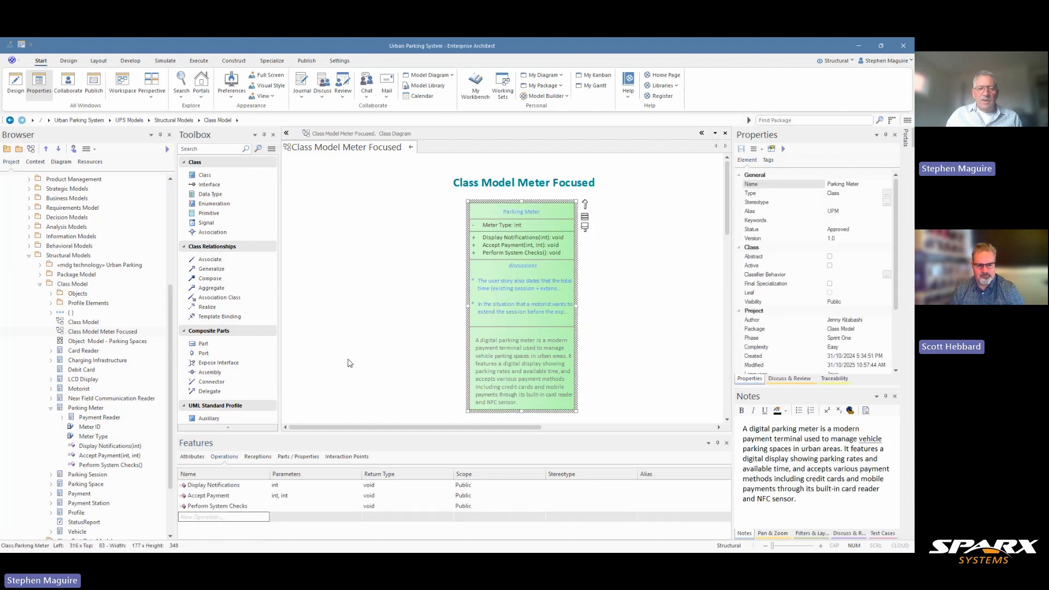
click(599, 266)
click(523, 217)
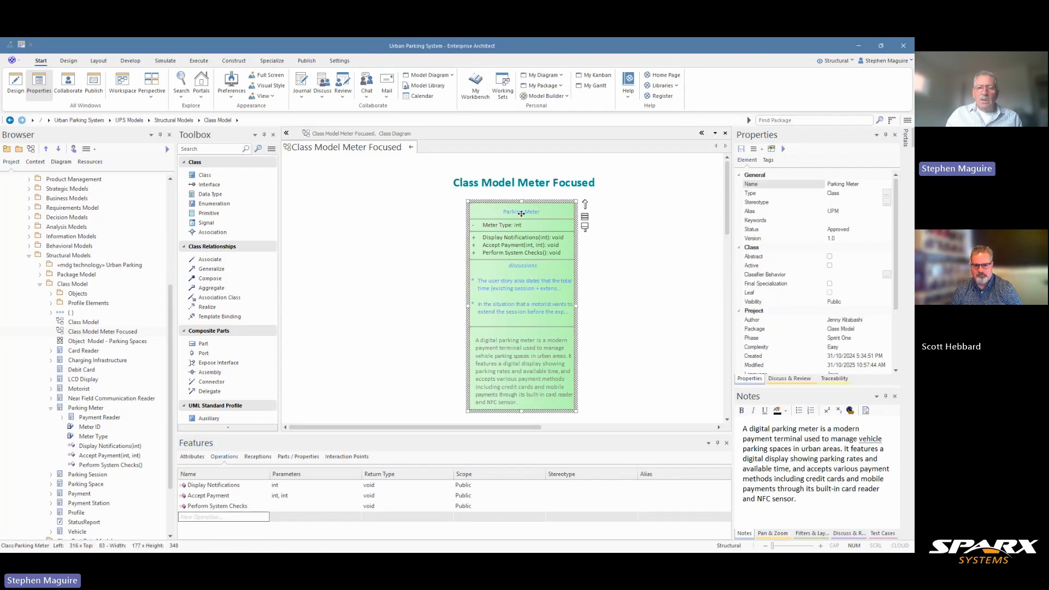
click(192, 457)
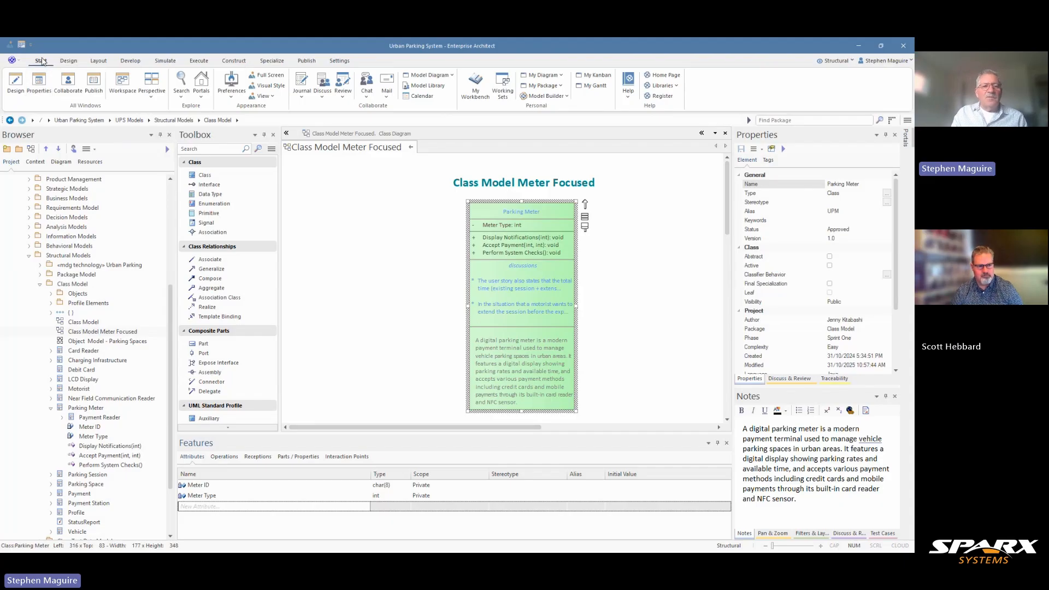
- Open the Inspector for the Parking Meter class and compare its details with the class's entry in the project browser
click(15, 85)
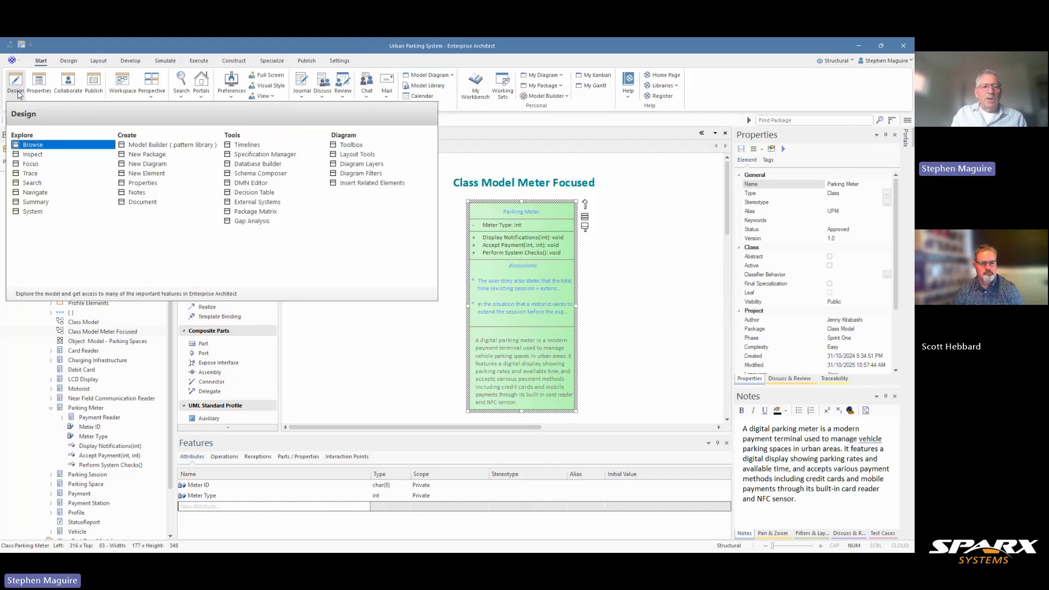
click(41, 155)
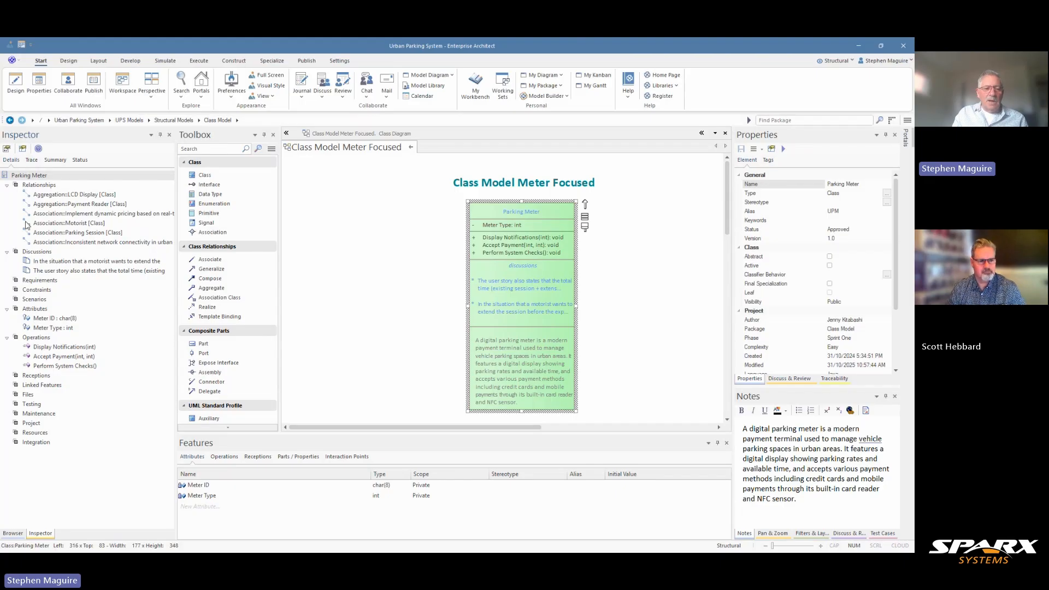
click(13, 534)
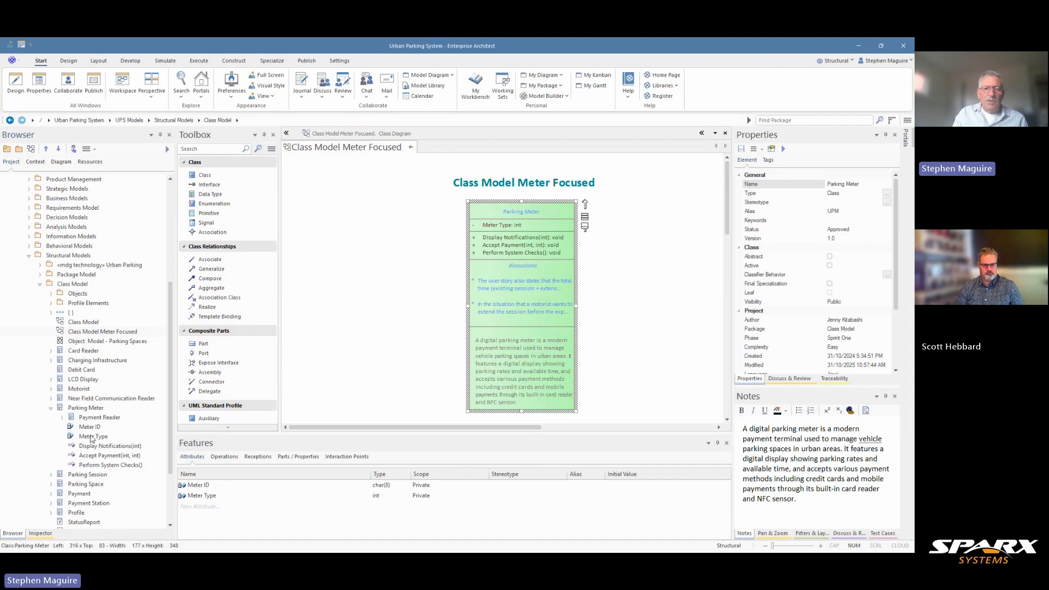
click(40, 534)
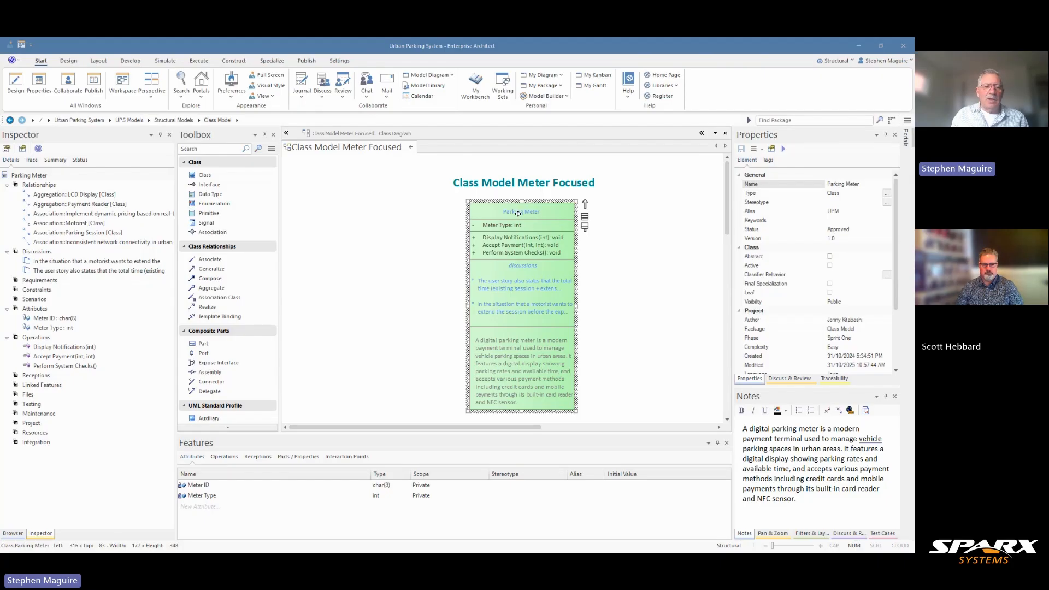
- Create a Parking Meter requirement named Damage Resilient, with a description of how the meter can be fortified against vandalism and tampering
right_click(42, 284)
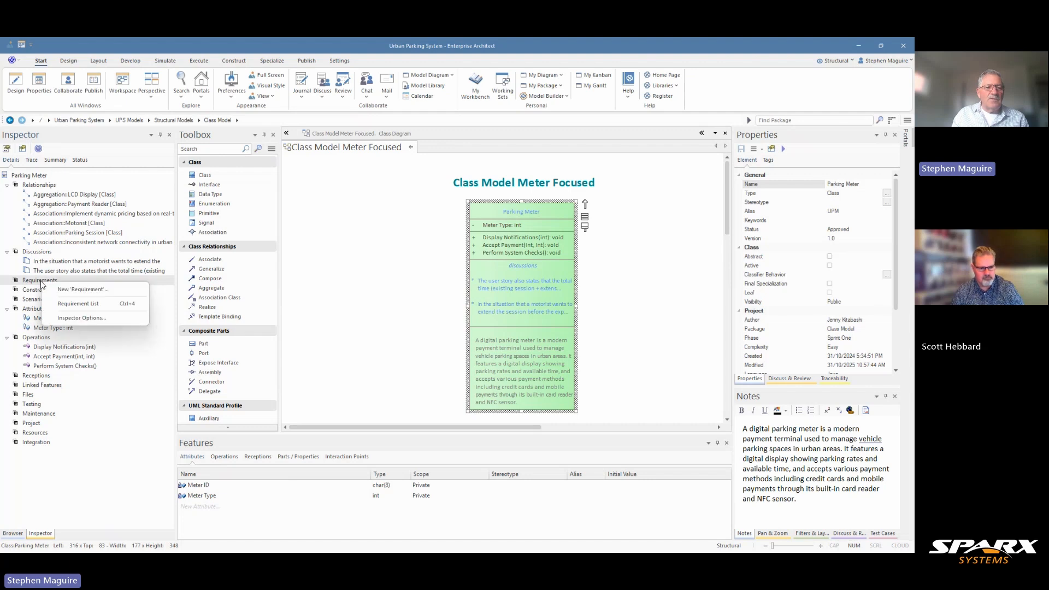
click(80, 290)
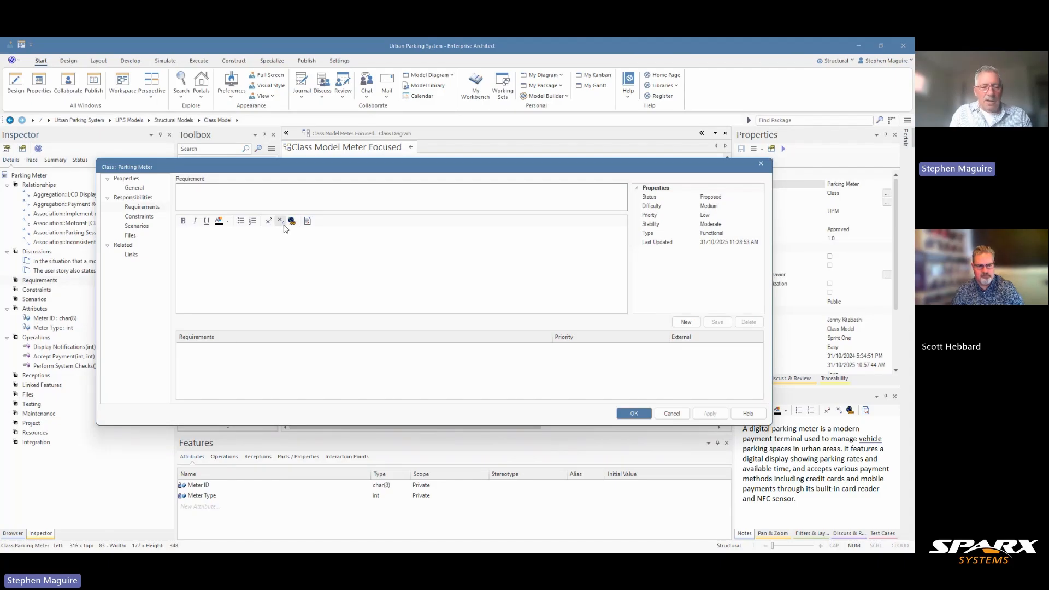
text(Damage R)
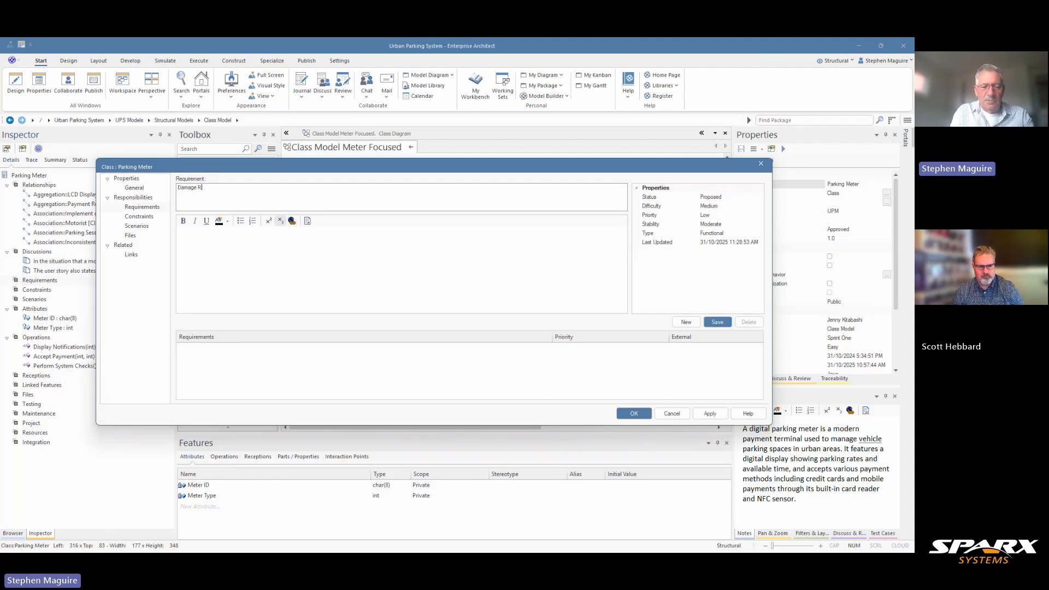
text(esilient)
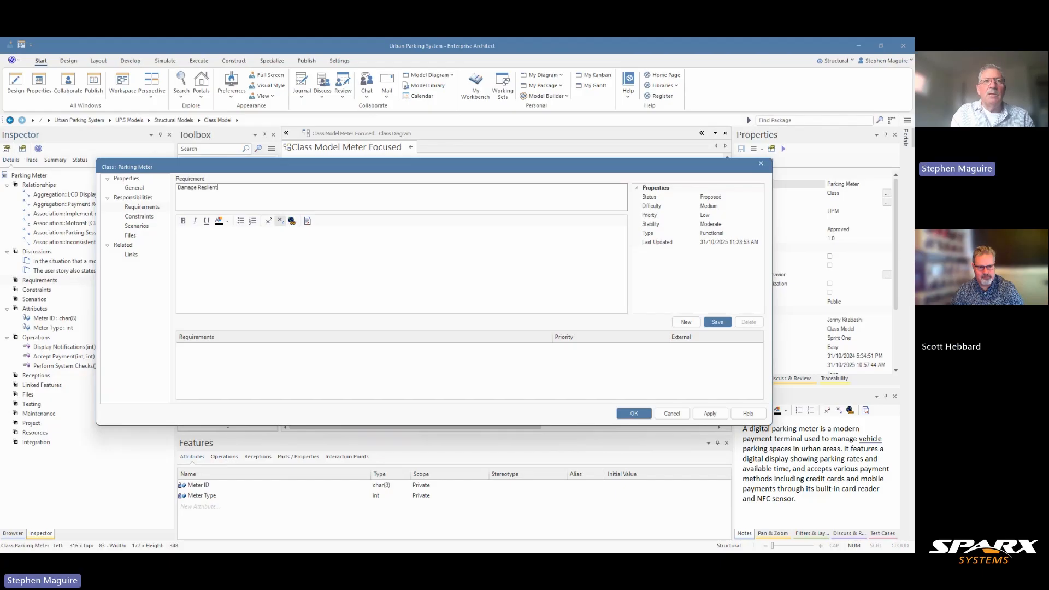
click(203, 236)
text(A parking meter can be fortified against vandalism and tampering through a combination of physical measures like hardened steel housing, reinforced collection compartments, shatterproof displays, and anti-drill plates around lock mechanisms. Additional protection can be achieved by implementing surveillance cameras, tamper alarms that alert authorities, regular maintenance inspections, and positioning meters in well-lit, visible locations where attempts at damage would be easily noticed by passersby.)
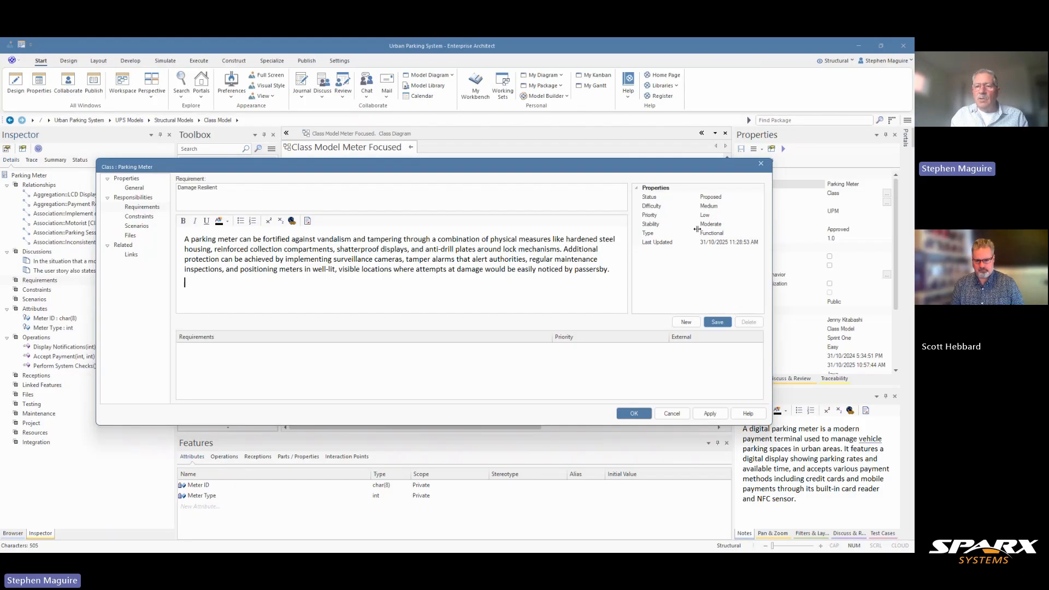
- Set the Damage Resilient requirement's difficulty to High and its priority to Critical, and save it
click(718, 216)
click(731, 206)
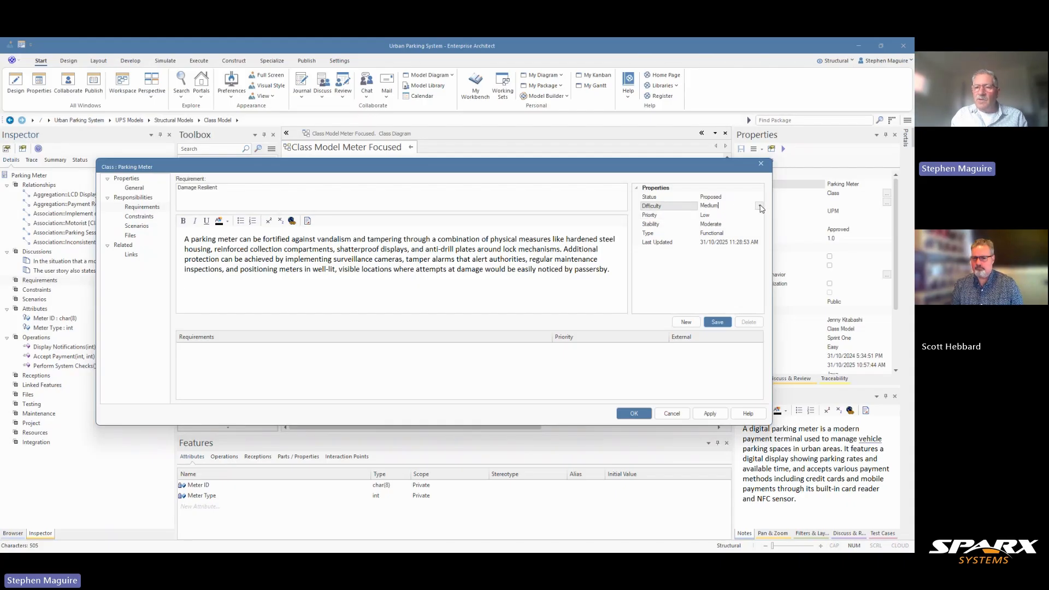
click(759, 206)
click(717, 217)
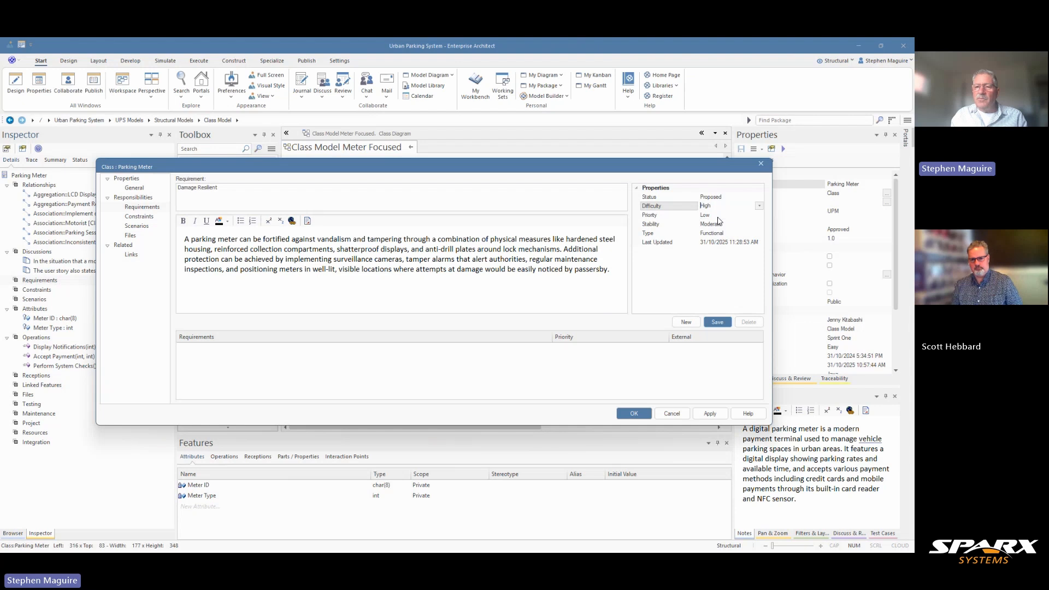
click(718, 217)
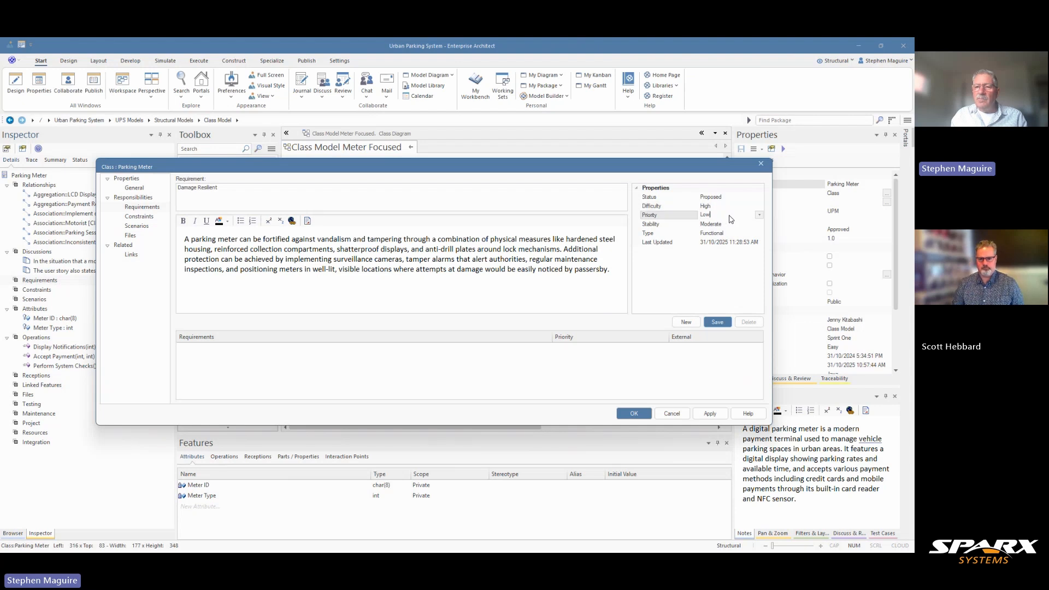
click(759, 216)
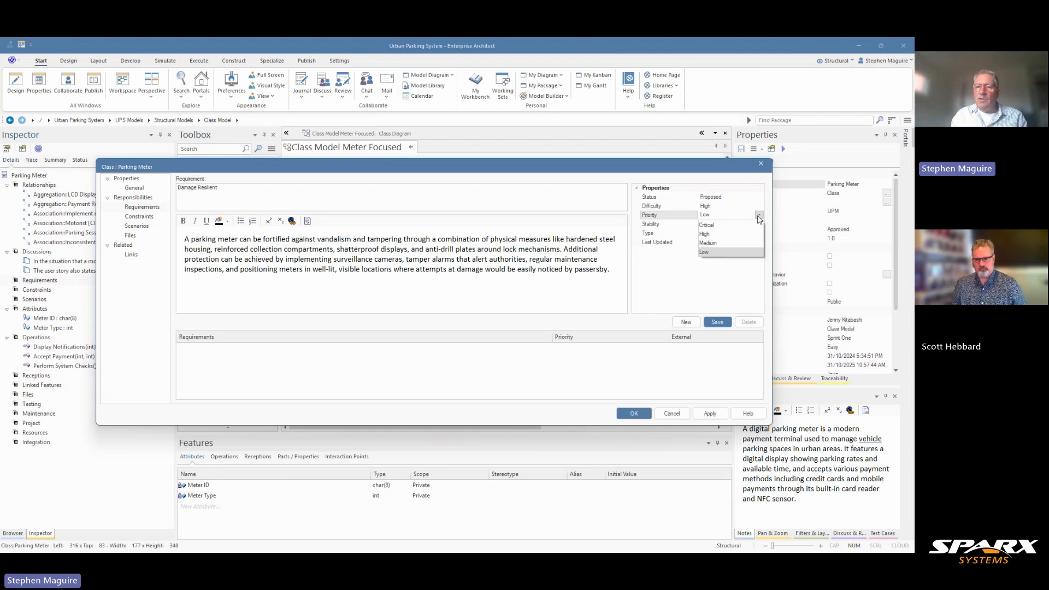
click(718, 225)
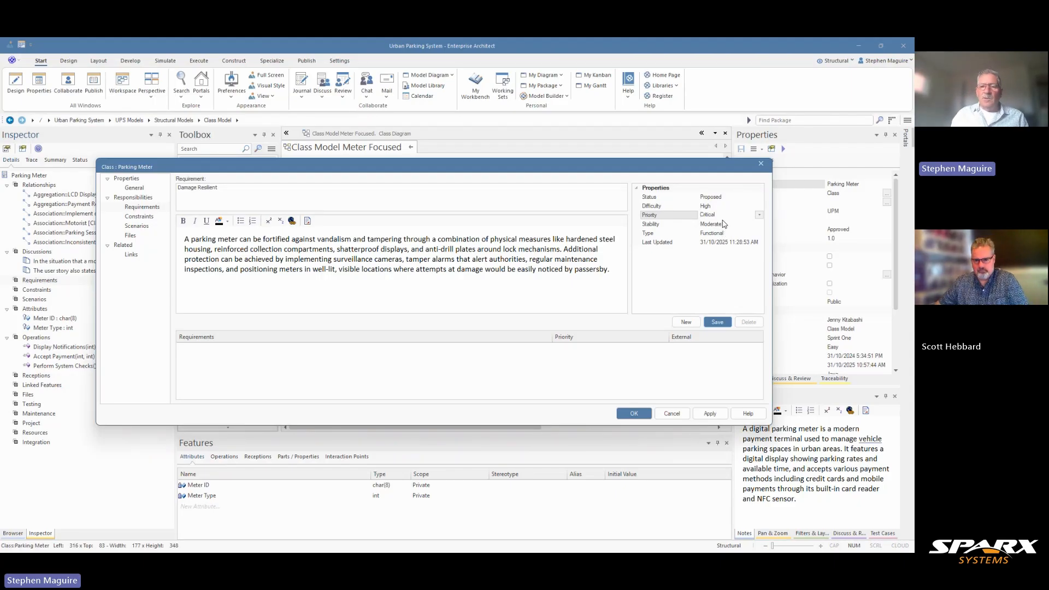
click(718, 323)
click(633, 415)
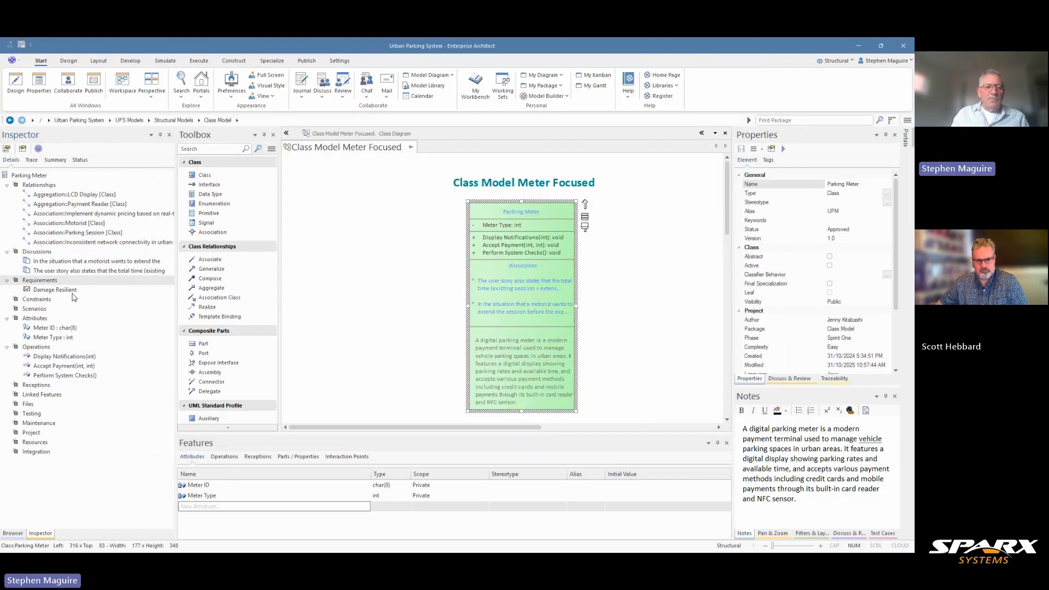
- View the properties and notes of the Damage Resilient requirement and the Meter Type attribute
click(48, 291)
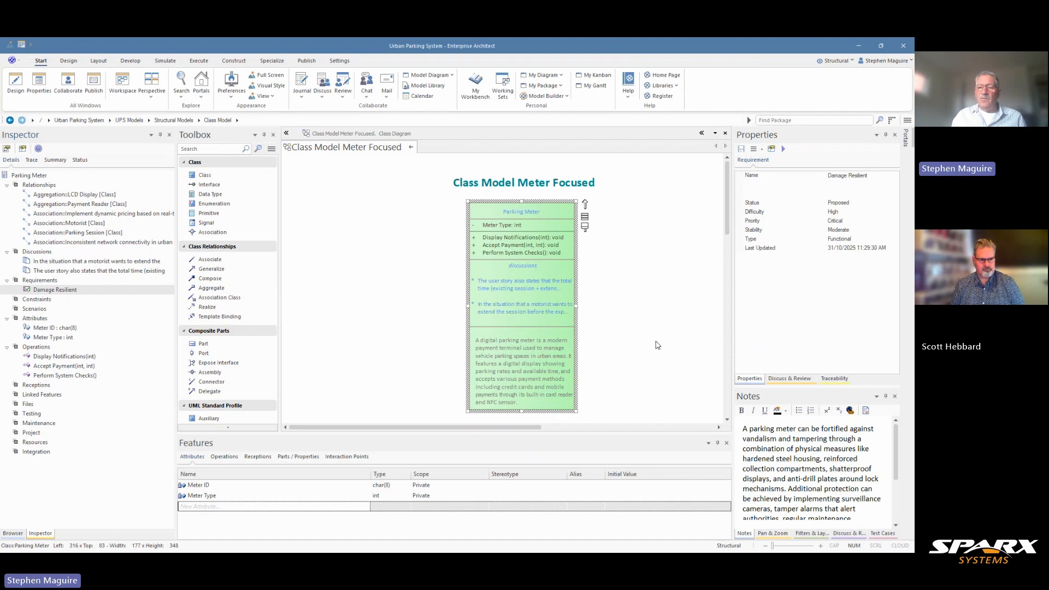
click(492, 225)
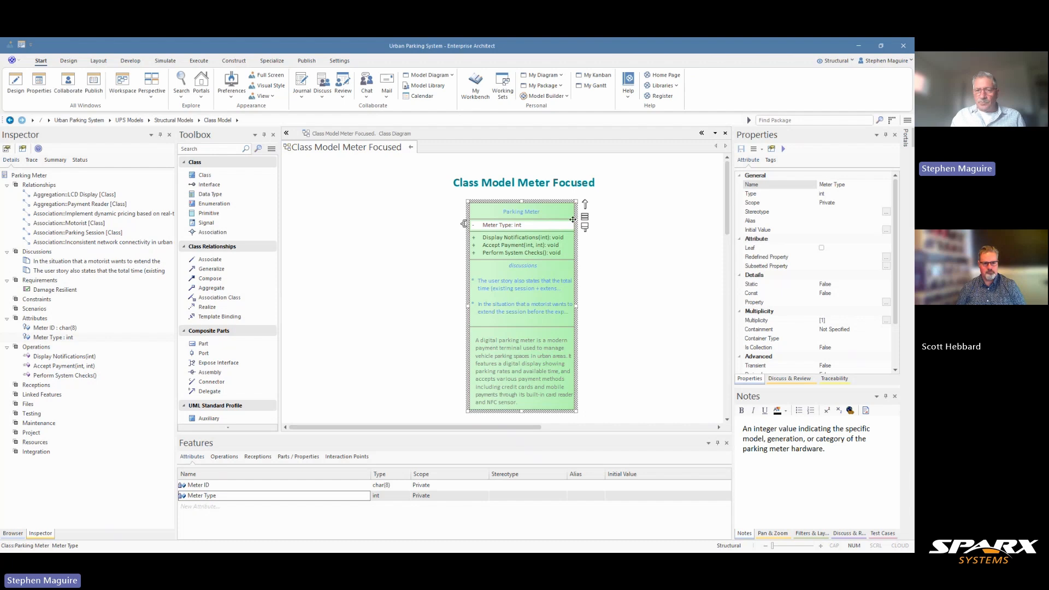
- Show the Requirements compartment for the elements on the Class Model Meter Focused diagram
click(604, 243)
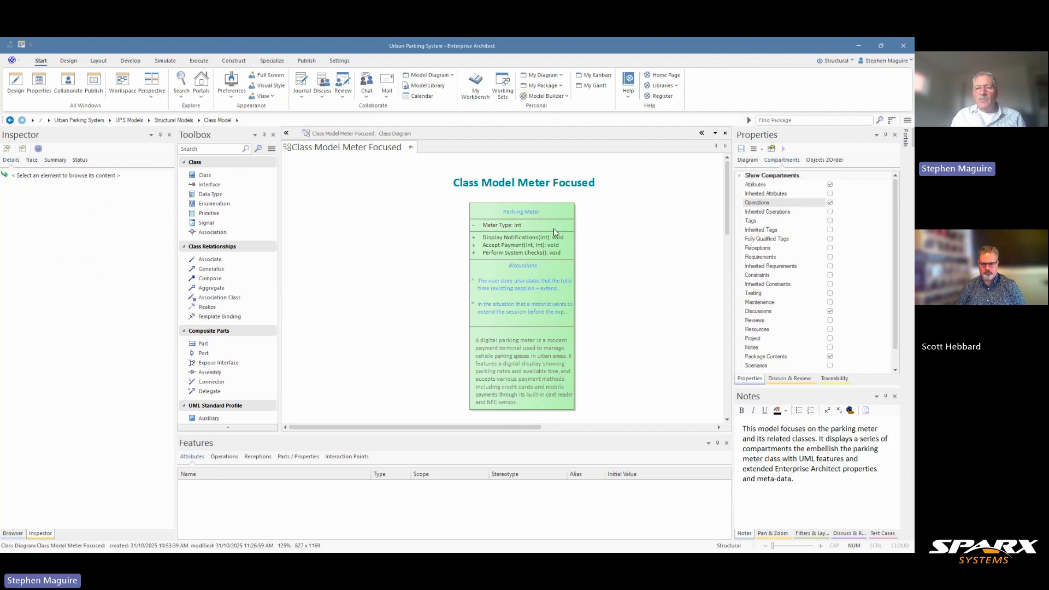
click(516, 227)
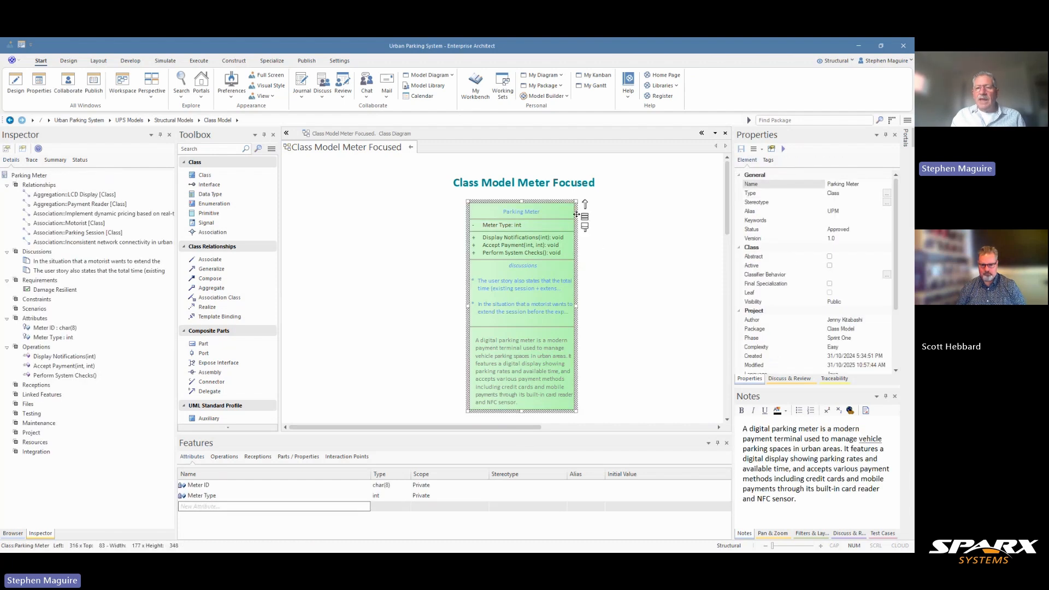
click(643, 222)
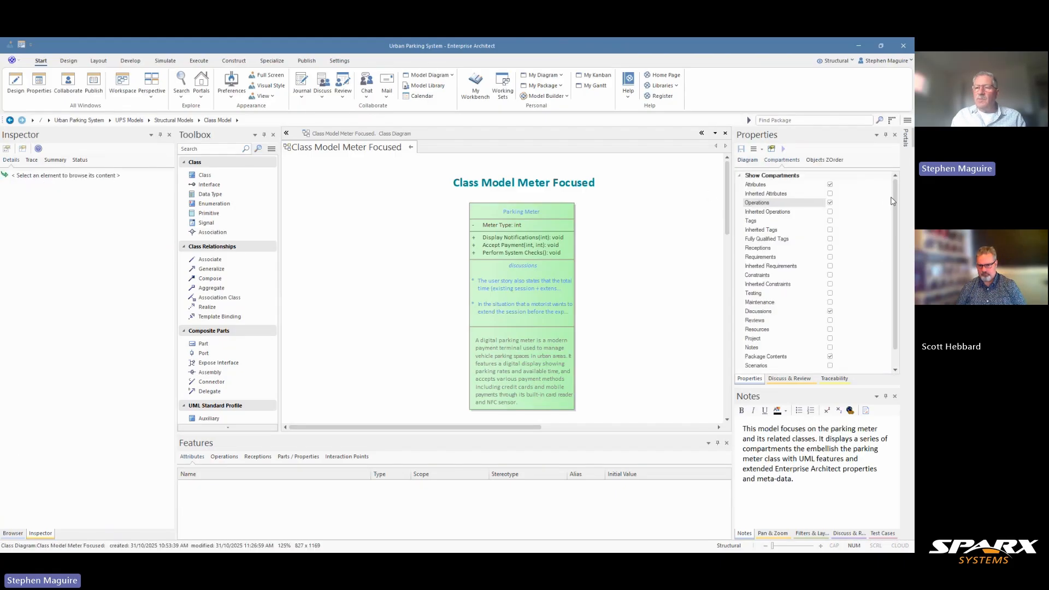
click(830, 256)
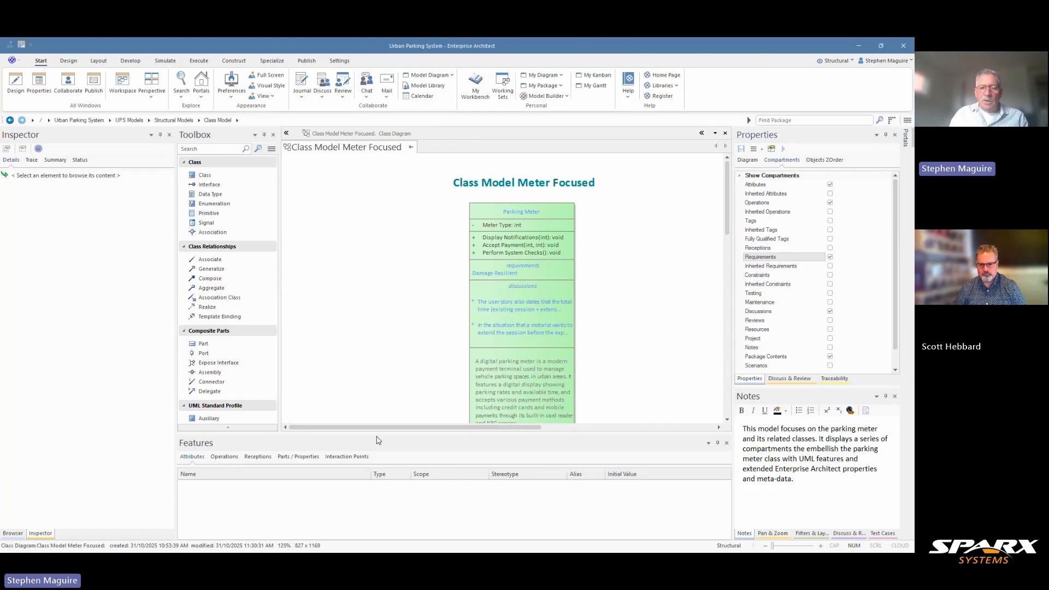
- Start a new constraint on the Parking Meter class and name it "Hourly rate is always positive"
click(531, 222)
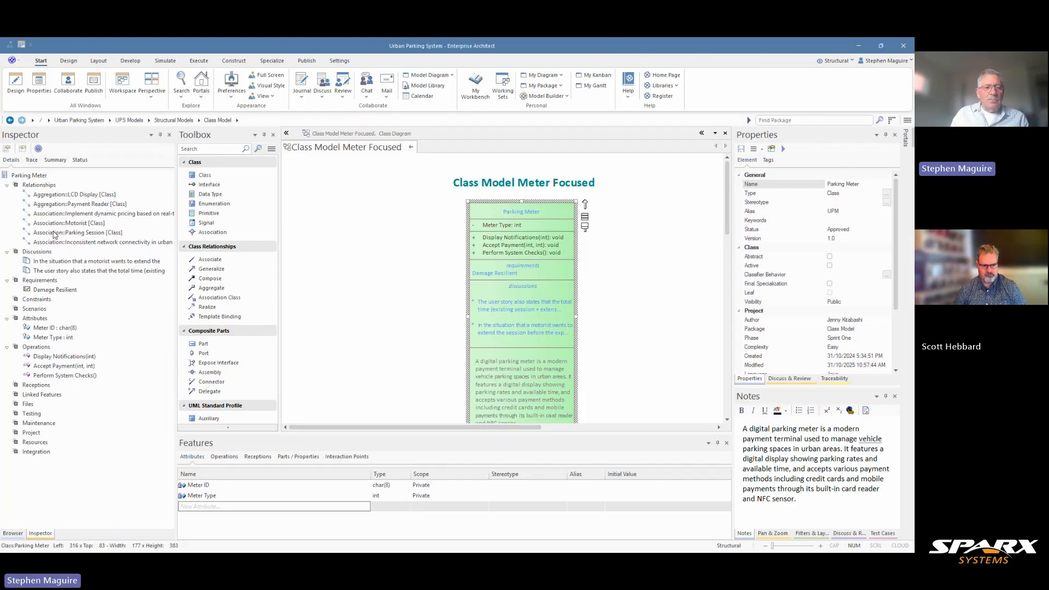
click(40, 302)
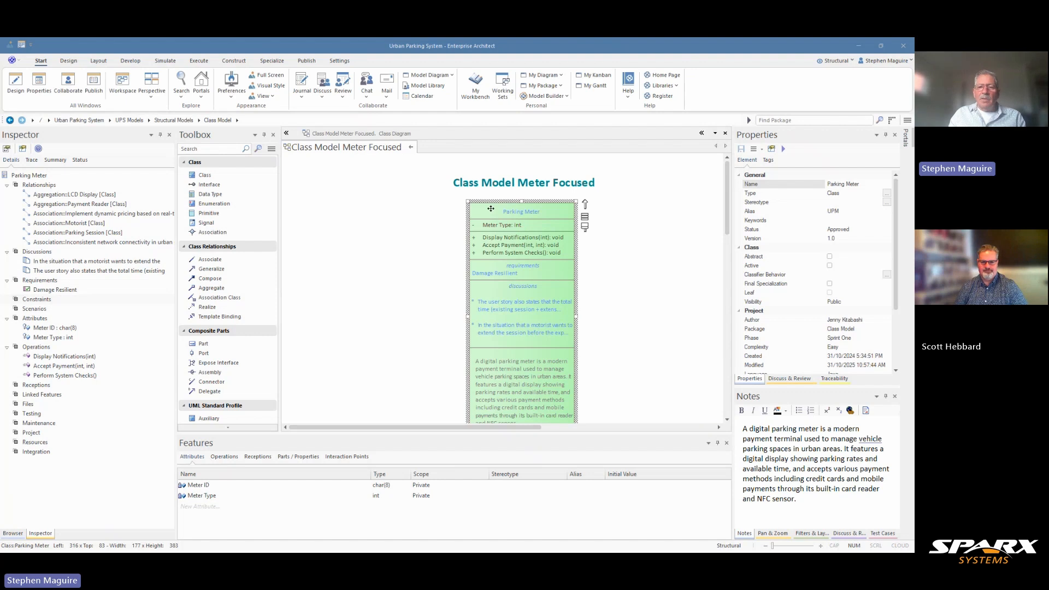
click(421, 232)
click(485, 211)
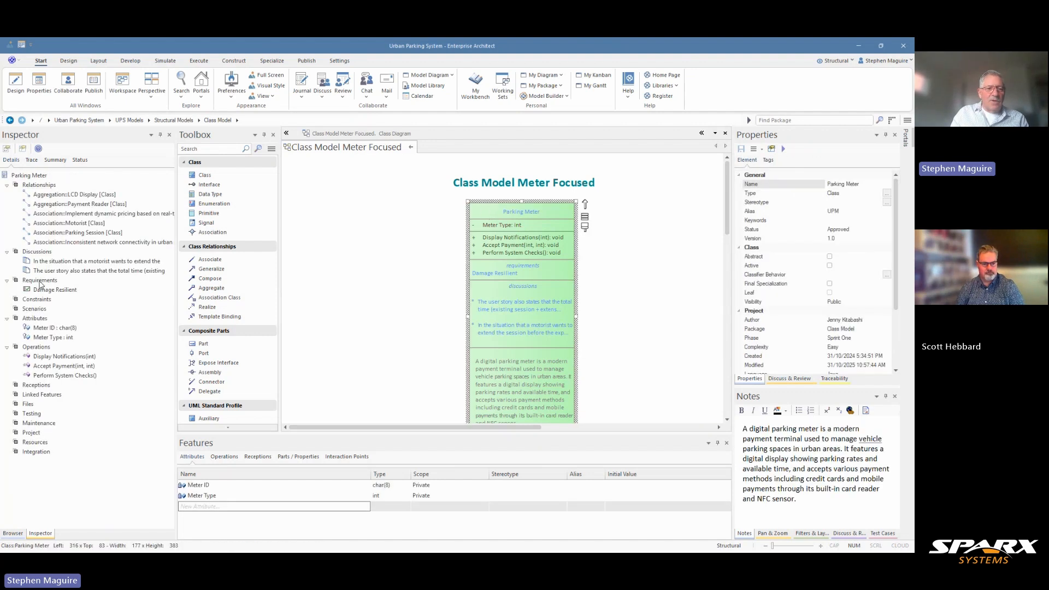
click(36, 300)
right_click(37, 301)
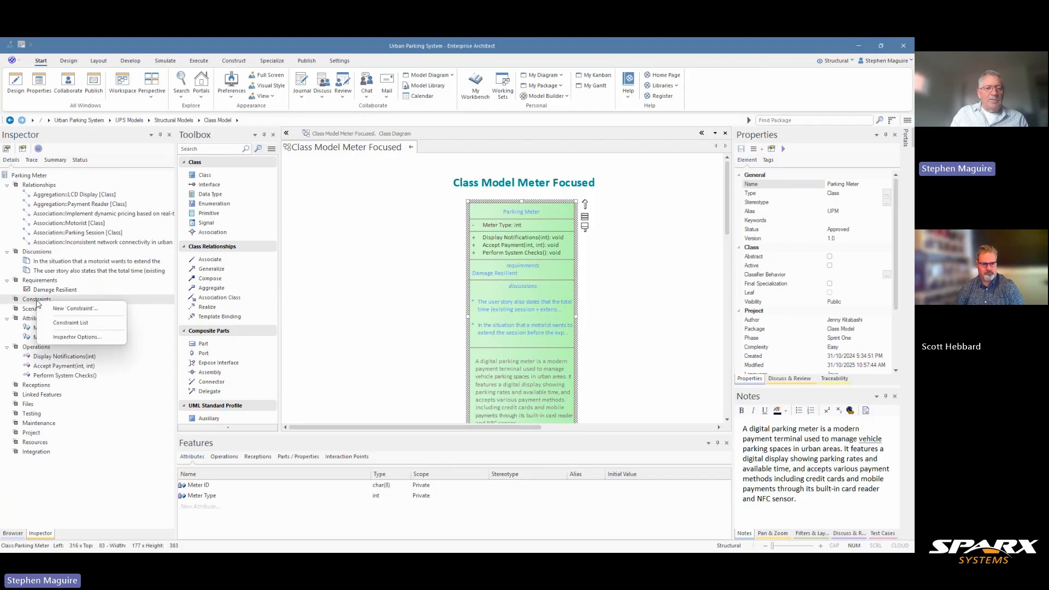
click(76, 310)
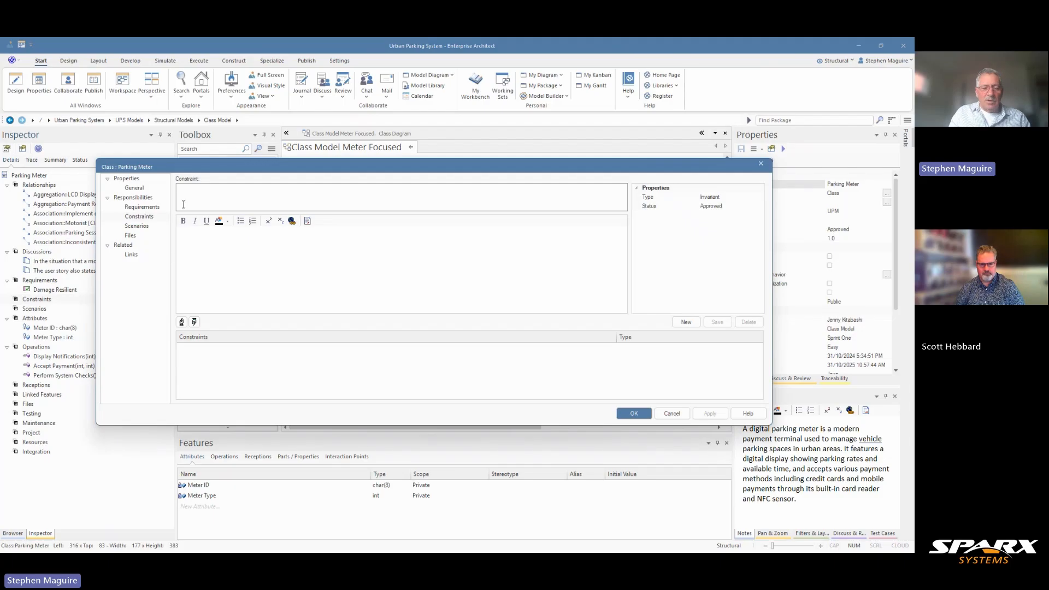
text(Hourl)
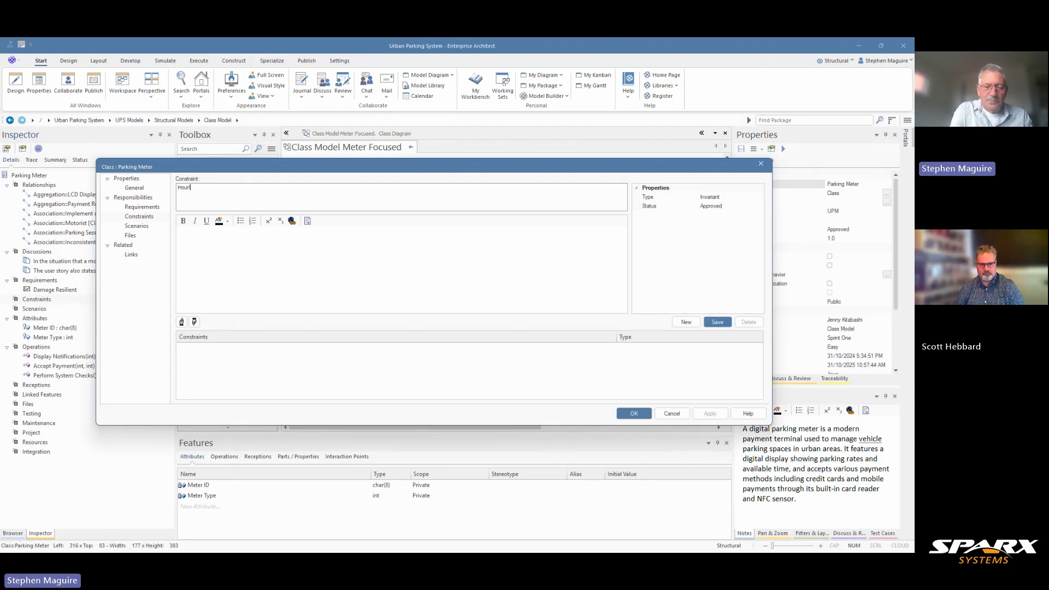
text(y rate)
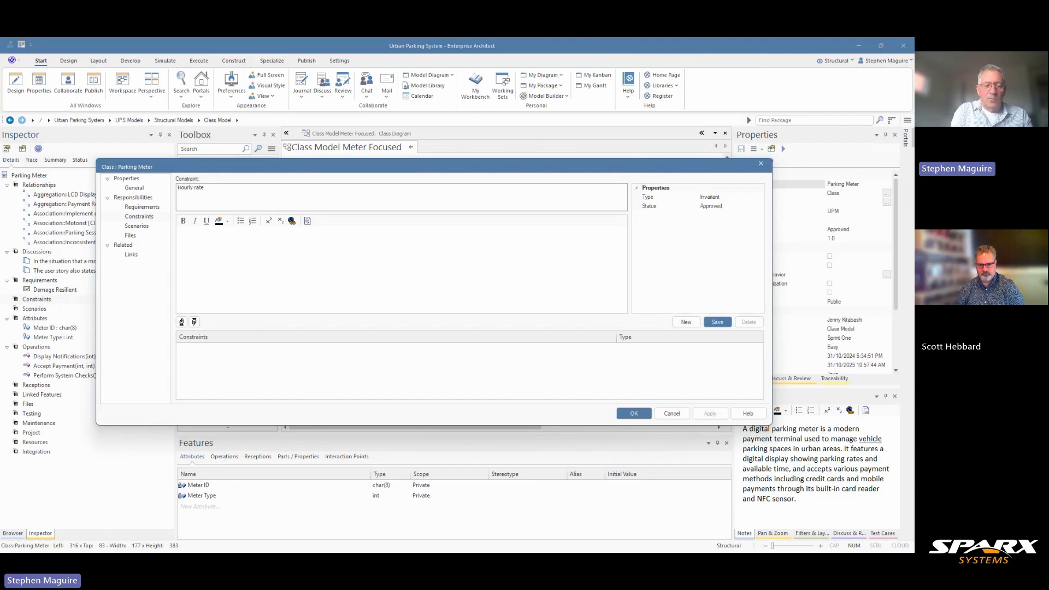
text( is al)
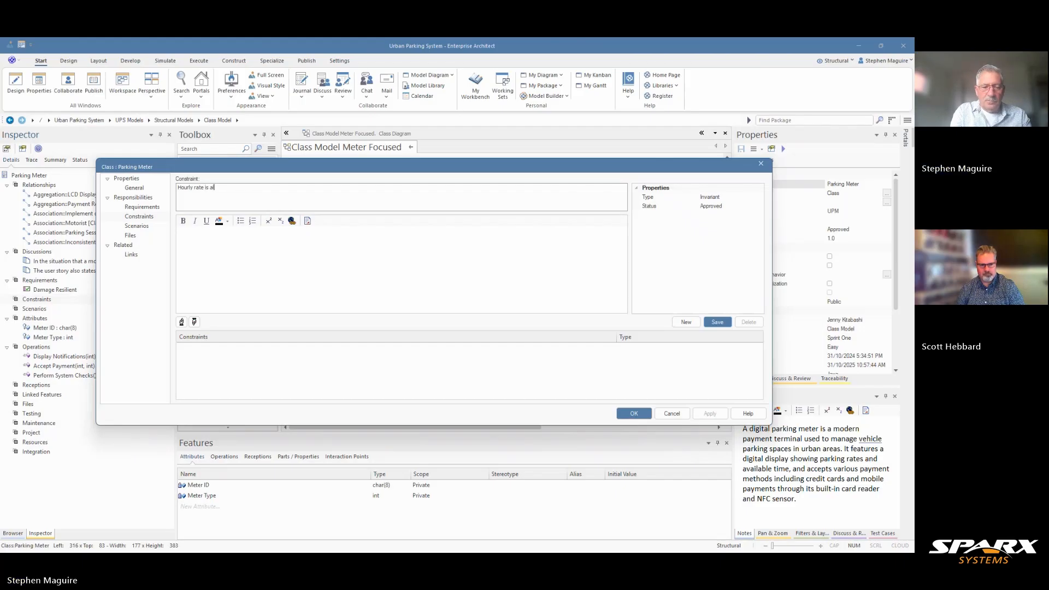
text(ways po)
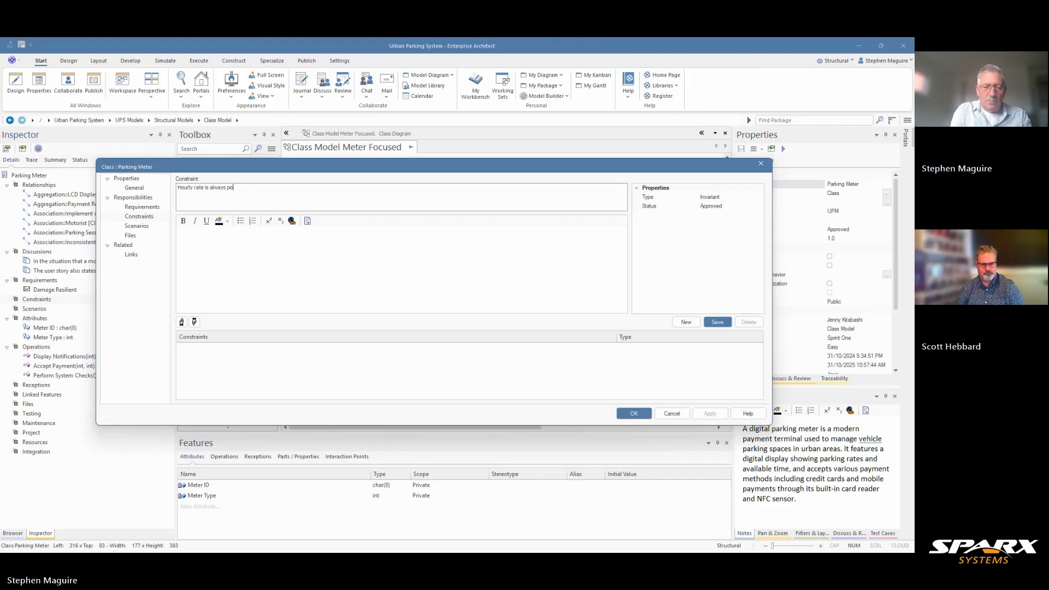
text(sitive)
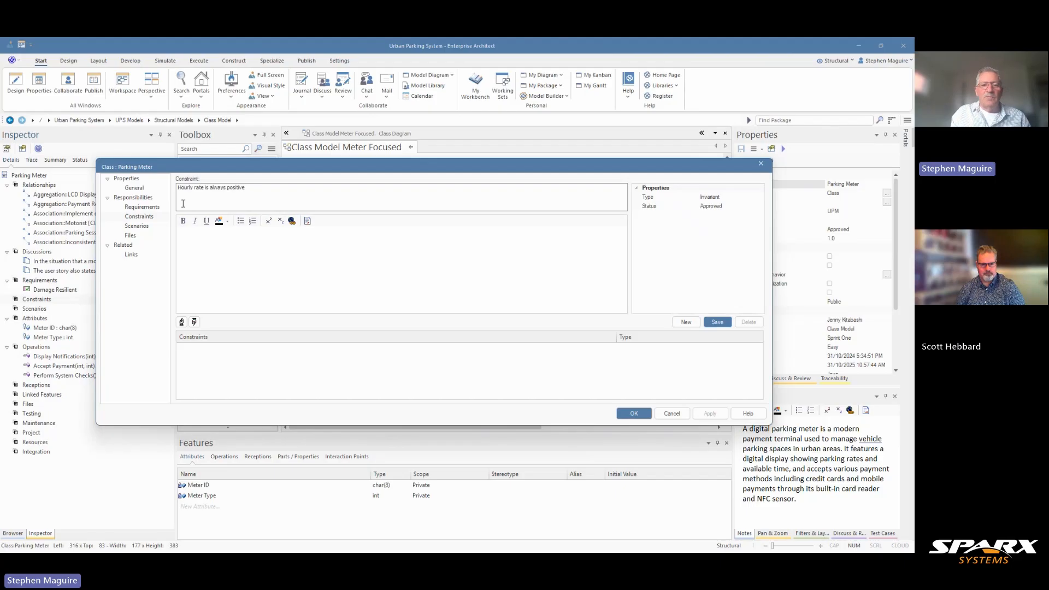
- Describe the constraint as "The cost per hour is always a currency value greater than zero {Hourly Rate > 0}" and save it
click(205, 239)
text(The cost per hour is always a currency value greater than zero {Hourly Rate > 0})
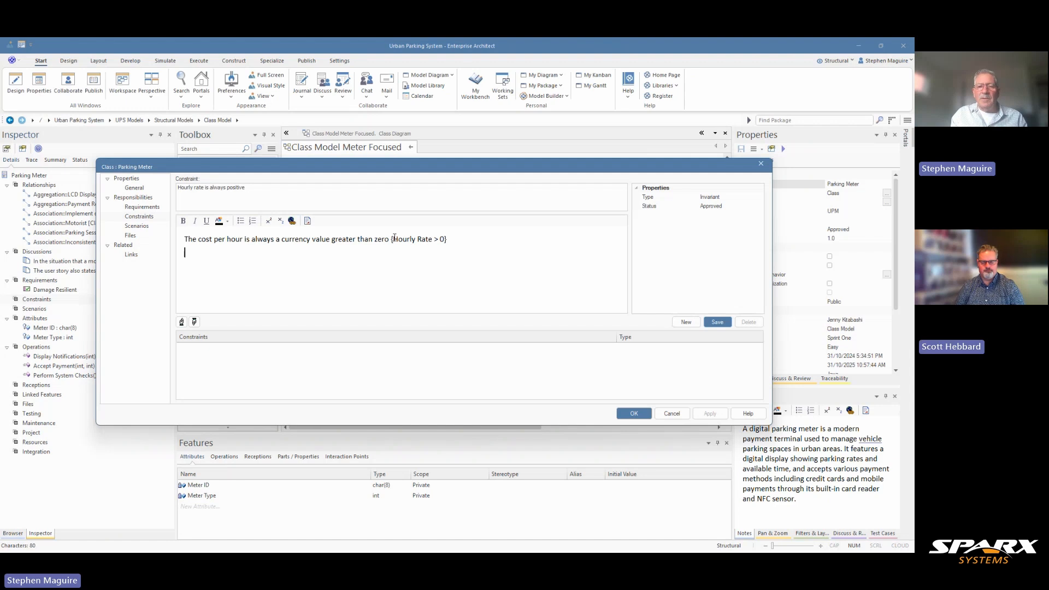
drag(394, 238, 449, 255)
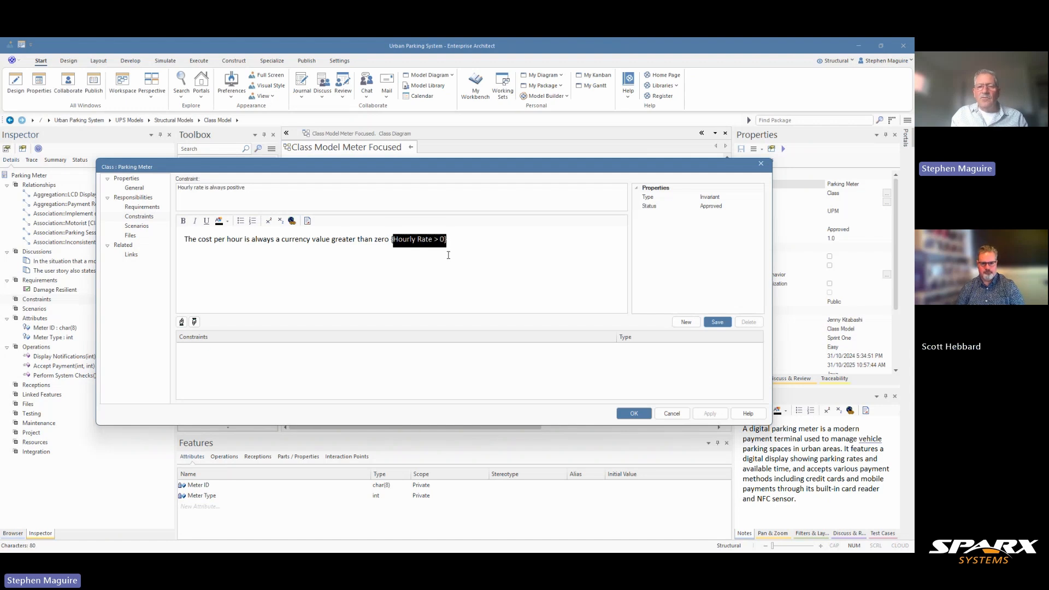
click(474, 275)
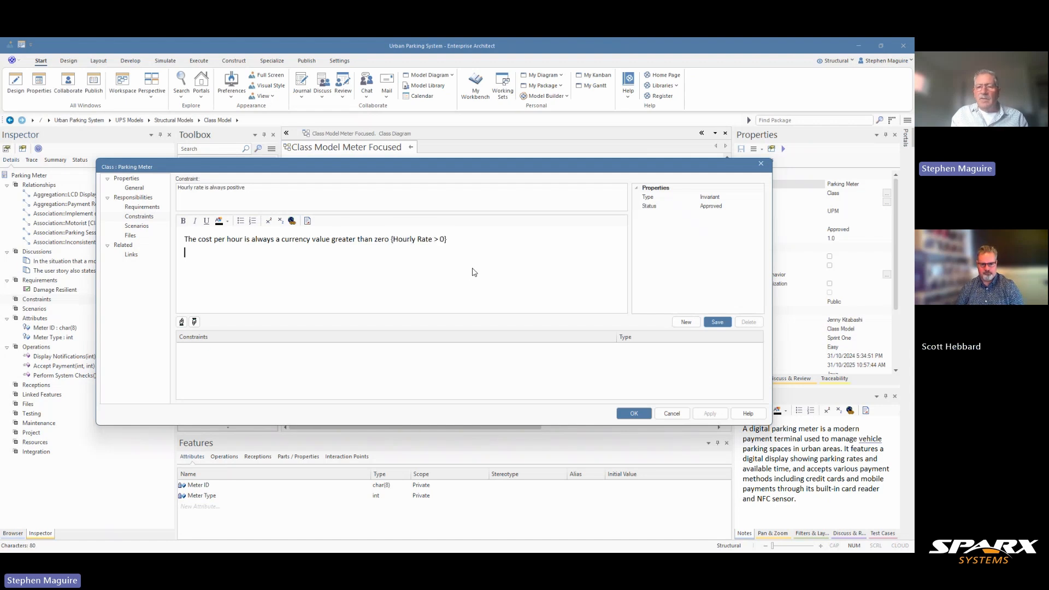
click(718, 322)
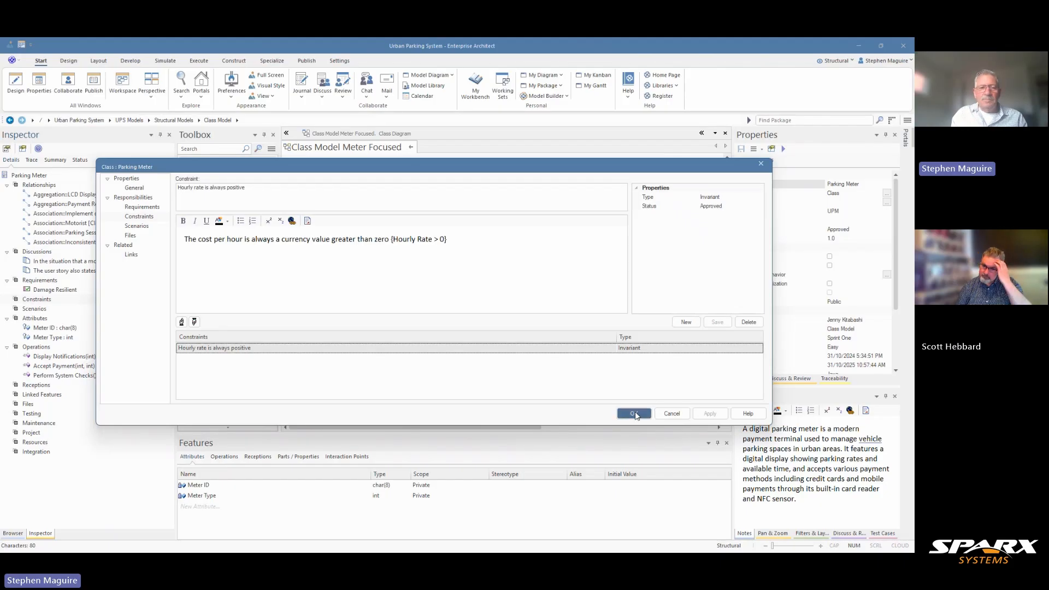
click(634, 413)
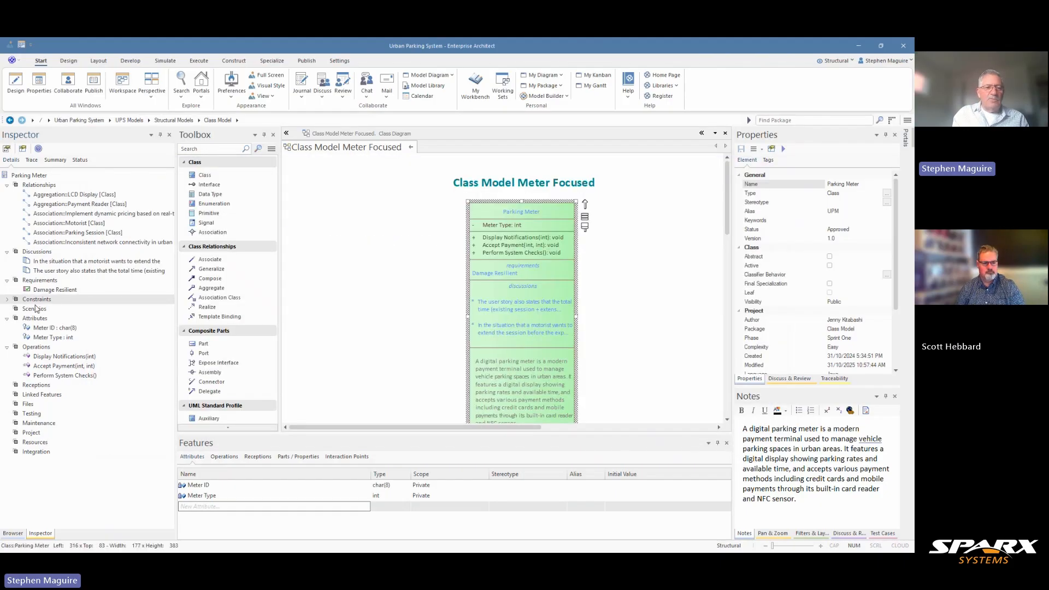
- View the hourly rate constraint's properties and notes, and show the Constraints compartment on the Class Model Meter Focused diagram
click(6, 300)
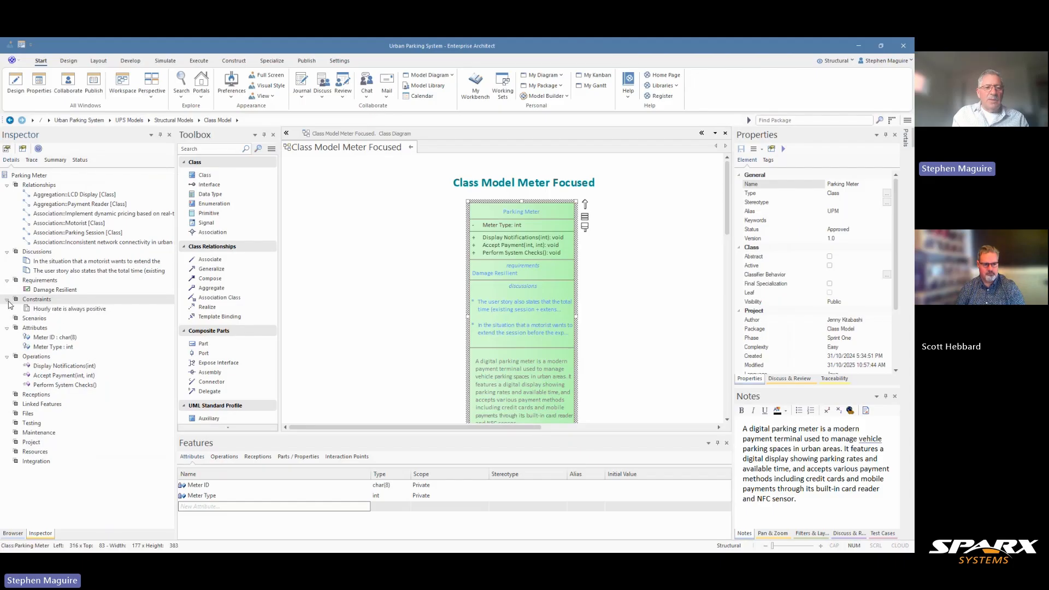
click(47, 309)
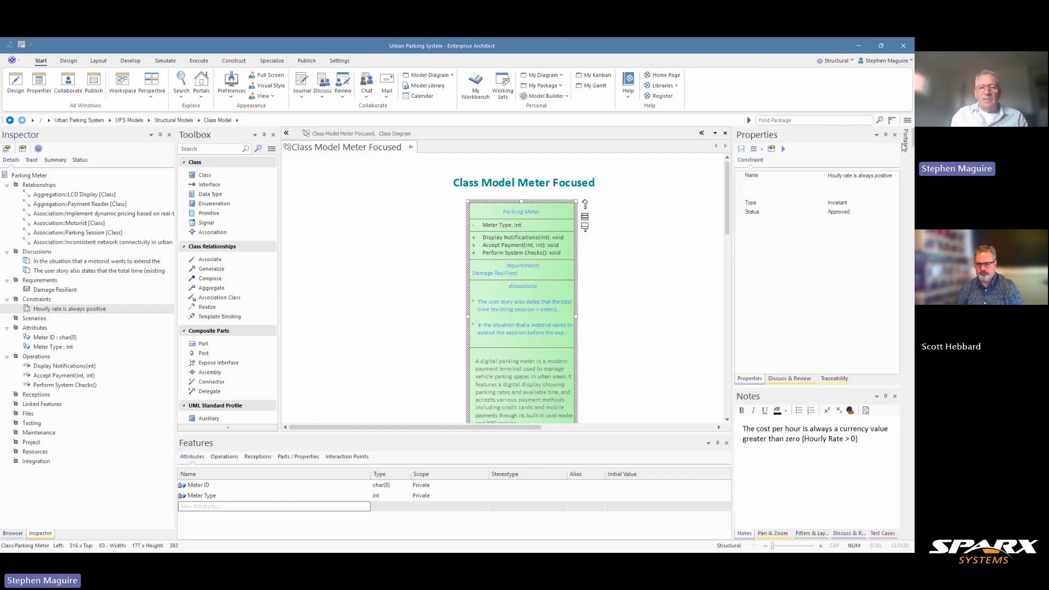
click(597, 280)
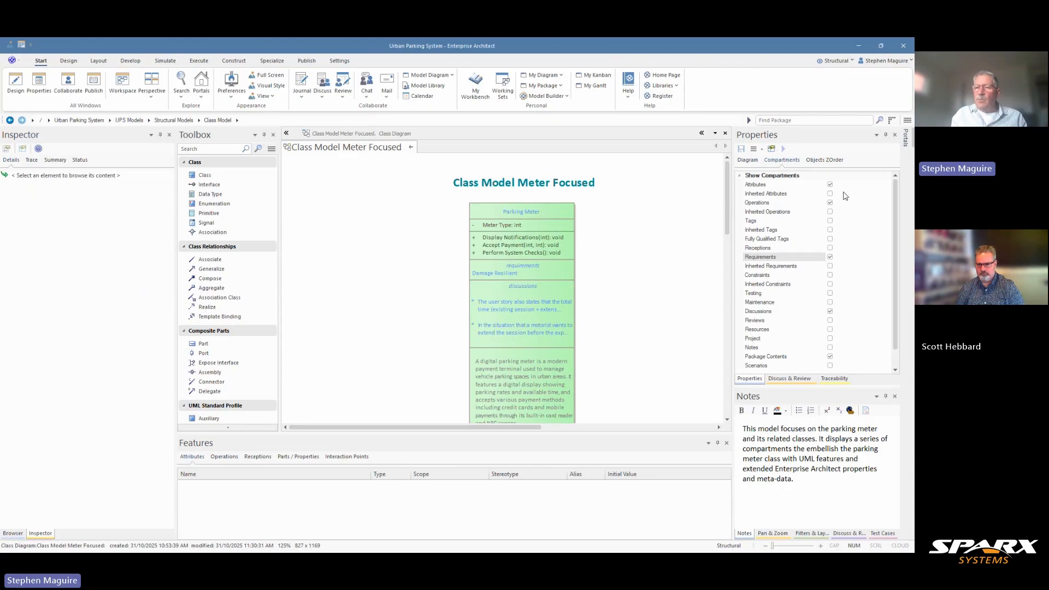
click(830, 276)
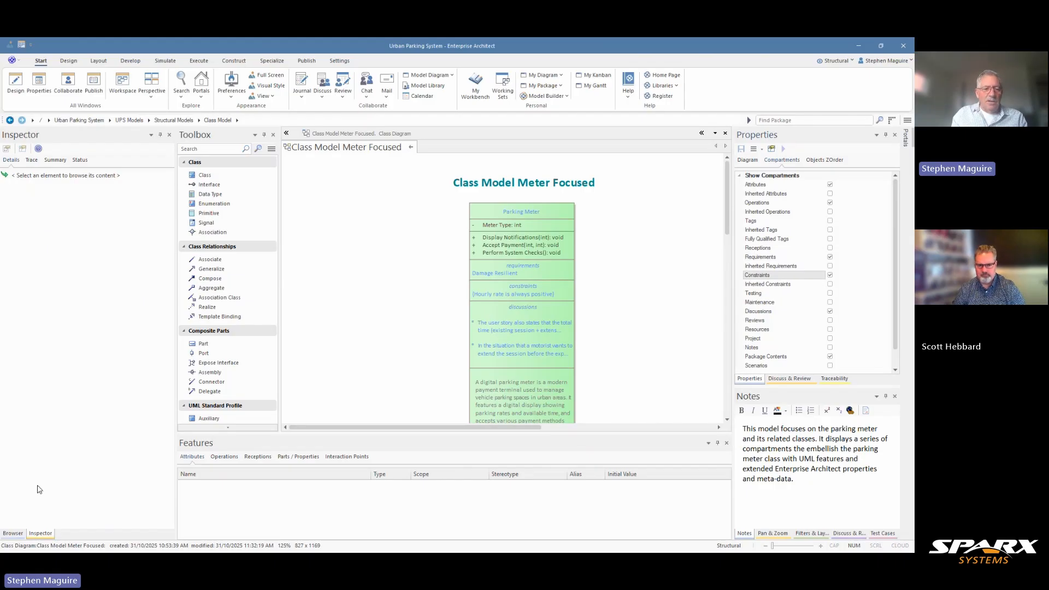
- View the details of the Parking Meter's existing maintenance feature Viewable Display at Angles
click(492, 213)
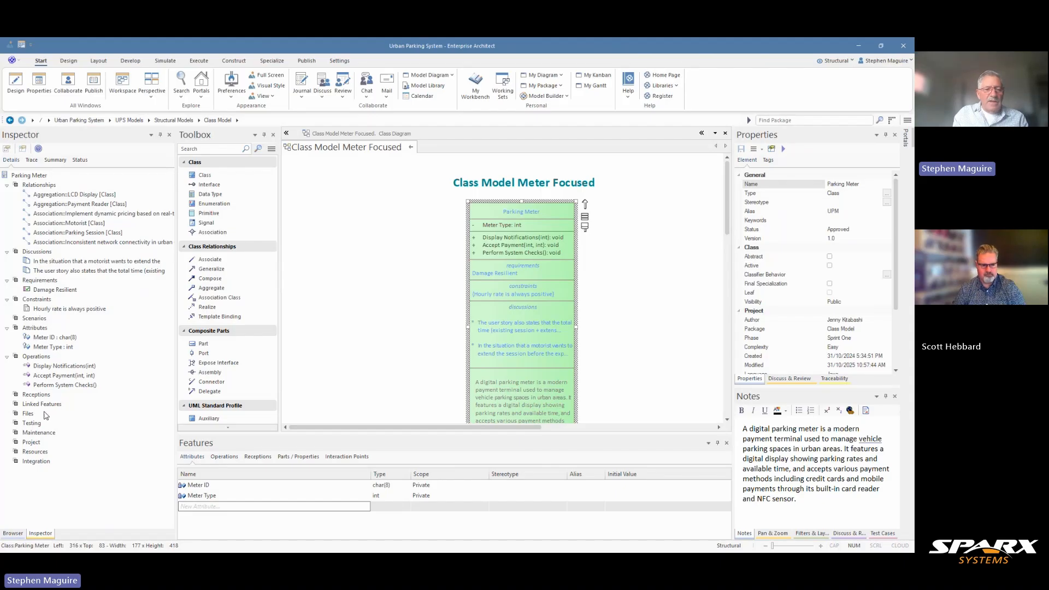
click(37, 435)
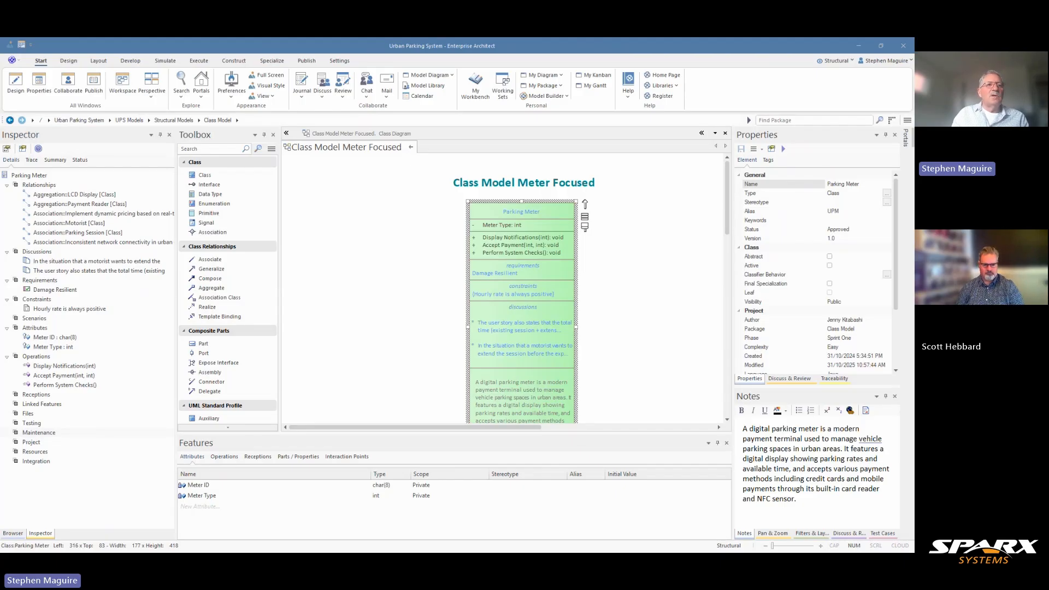
key(Right)
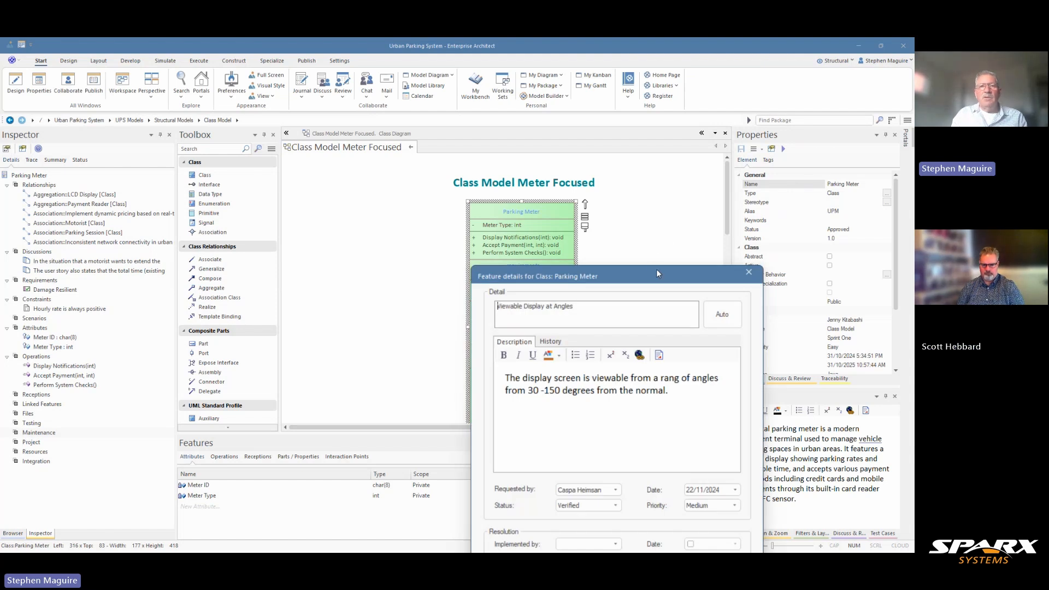
drag(658, 274, 0, 40)
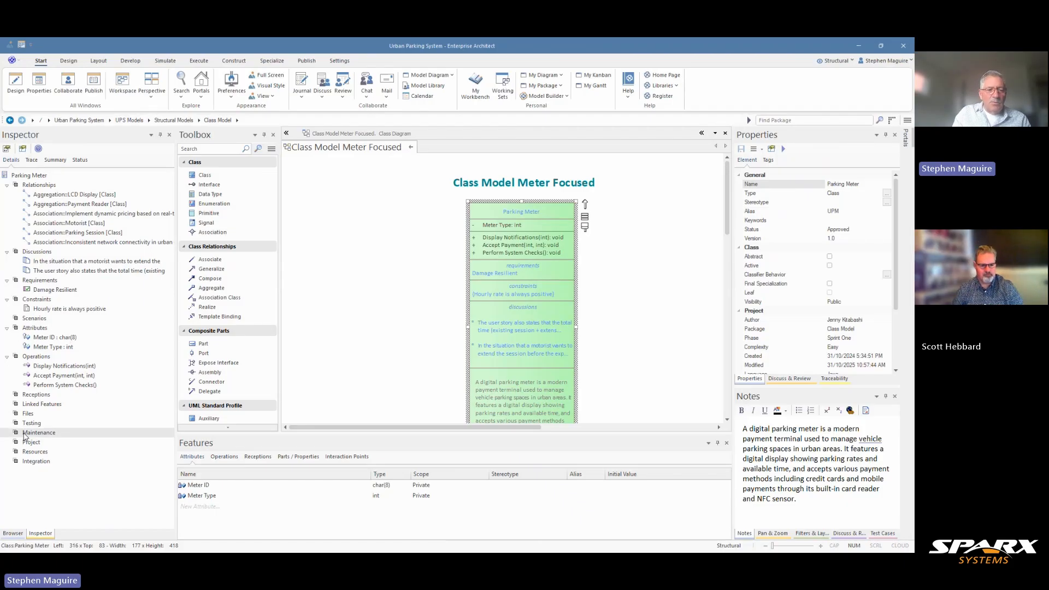
- Start a new maintenance feature for the Parking Meter with the detail "Display nmessage visible from different angles"
right_click(44, 434)
click(60, 439)
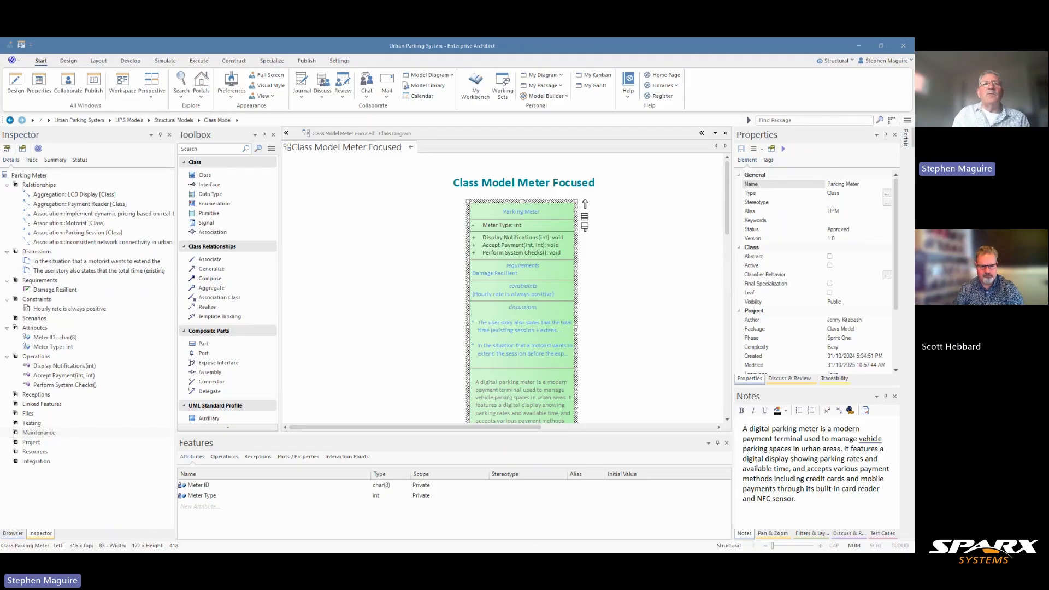
drag(912, 65, 502, 142)
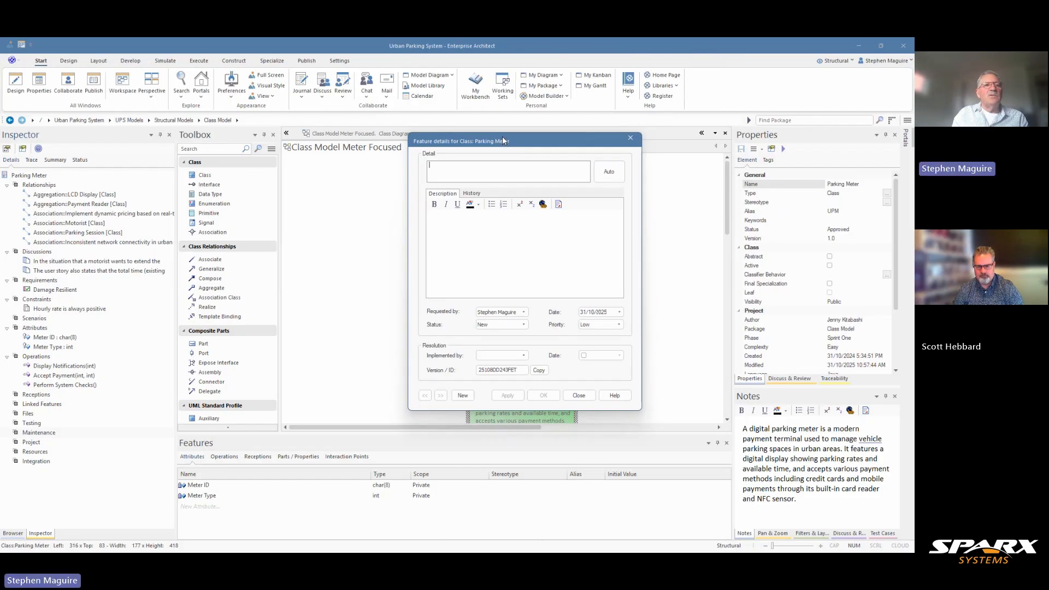
text(D)
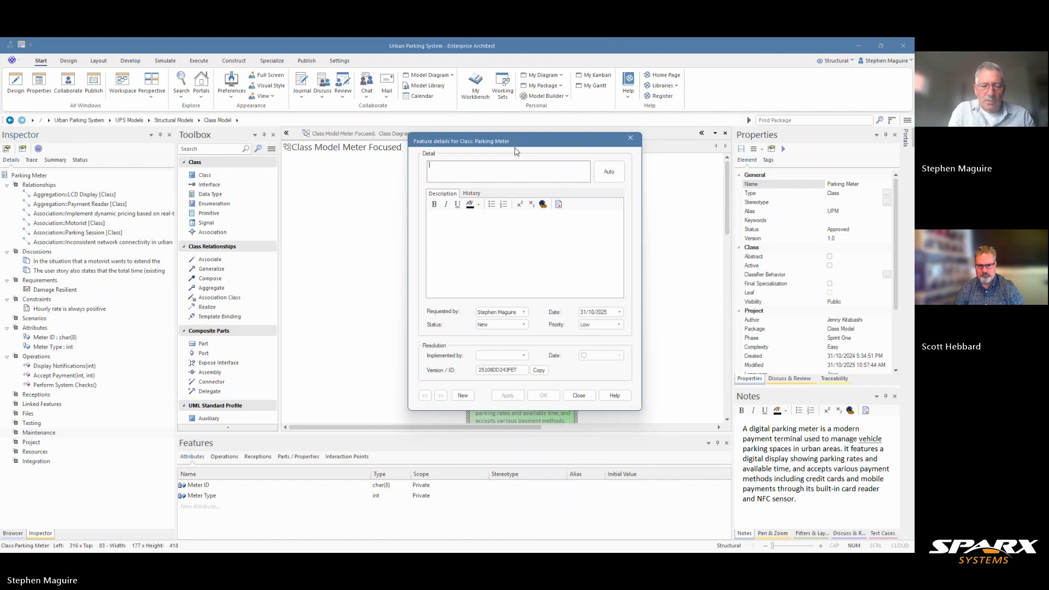
text(ia)
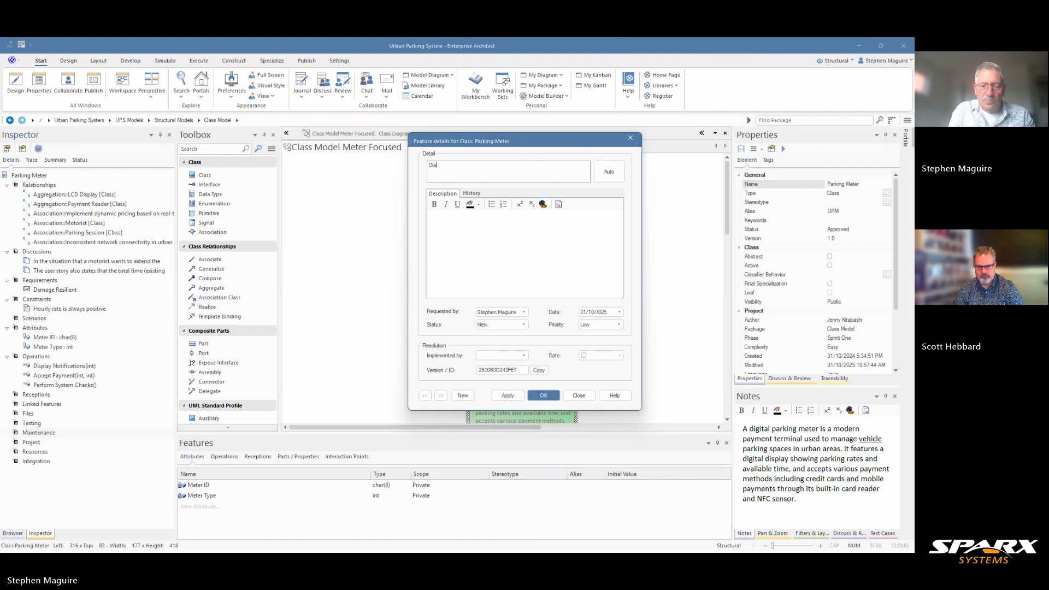
key(BackSpace)
key(BackSpace)
key(BackSpace)
text(Displa)
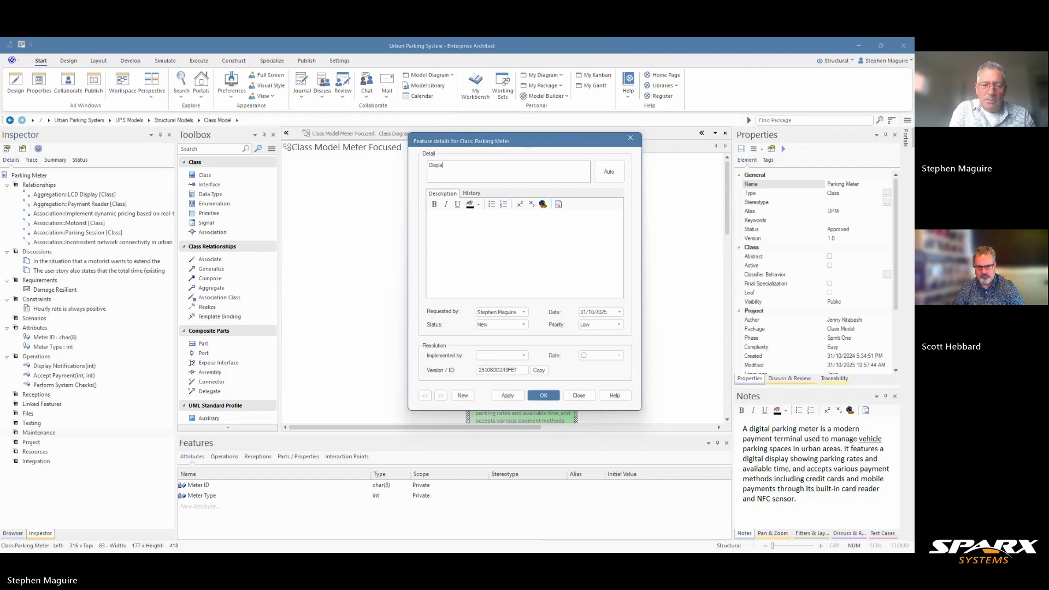
text(y nmessage visible from di)
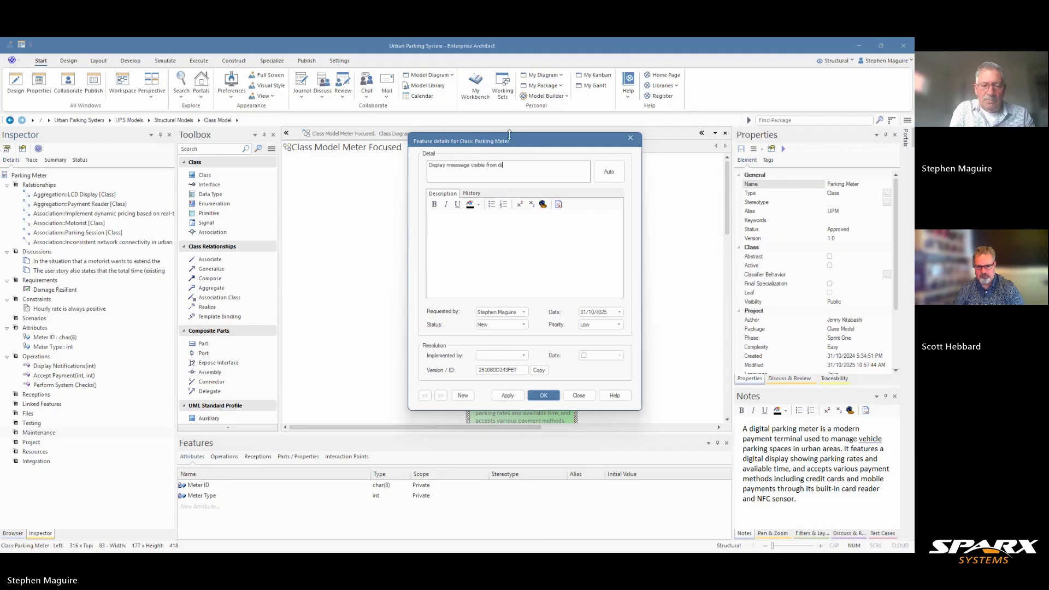
text(fferent angles)
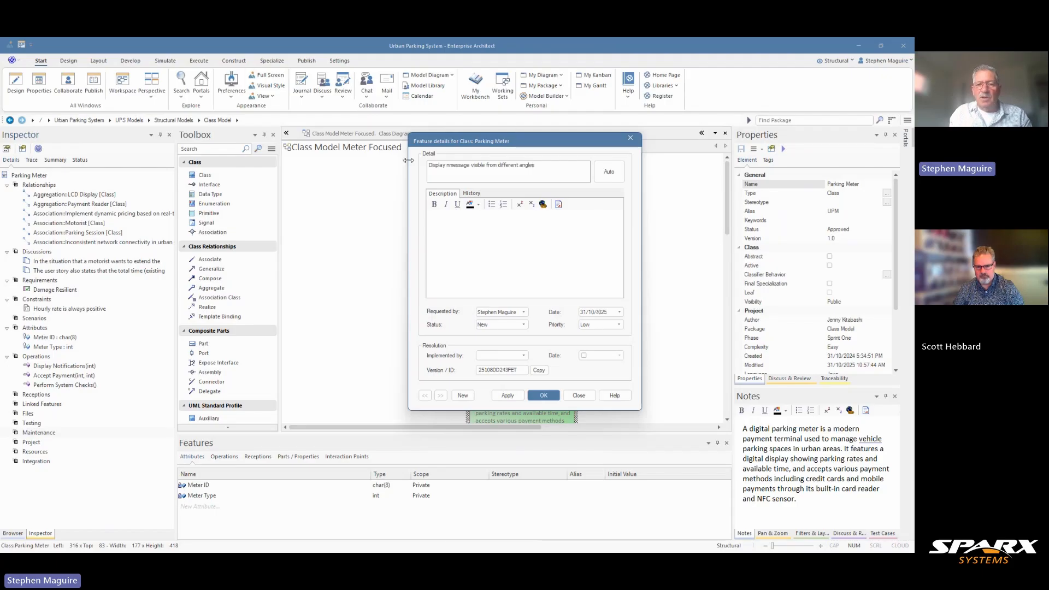
- Describe the display screen as viewable from 30 -150 degrees from the normal, and correct the feature's detail to "Display message visible from different angles"
click(445, 220)
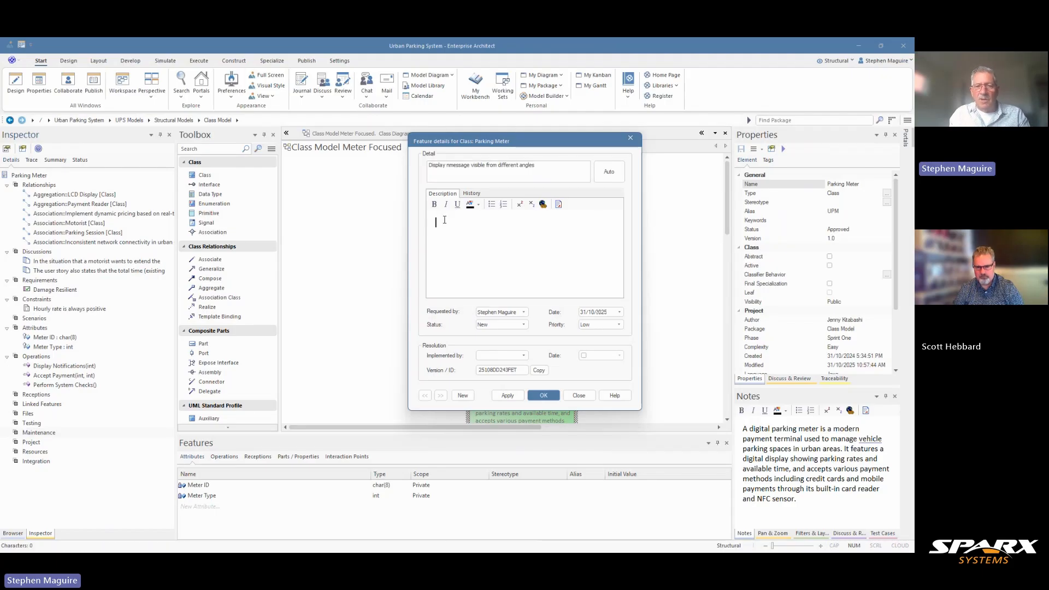
text(The display screen is viewable from a rang of angles from 30 -150 degrees from the normal.)
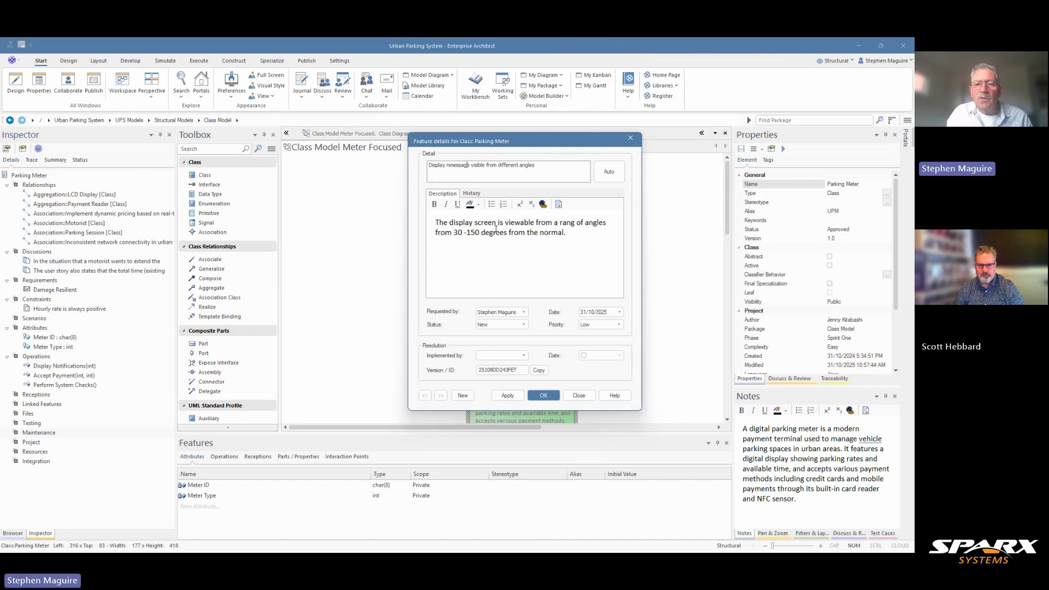
key(BackSpace)
key(BackSpace)
key(BackSpace)
key(BackSpace)
key(BackSpace)
key(BackSpace)
key(BackSpace)
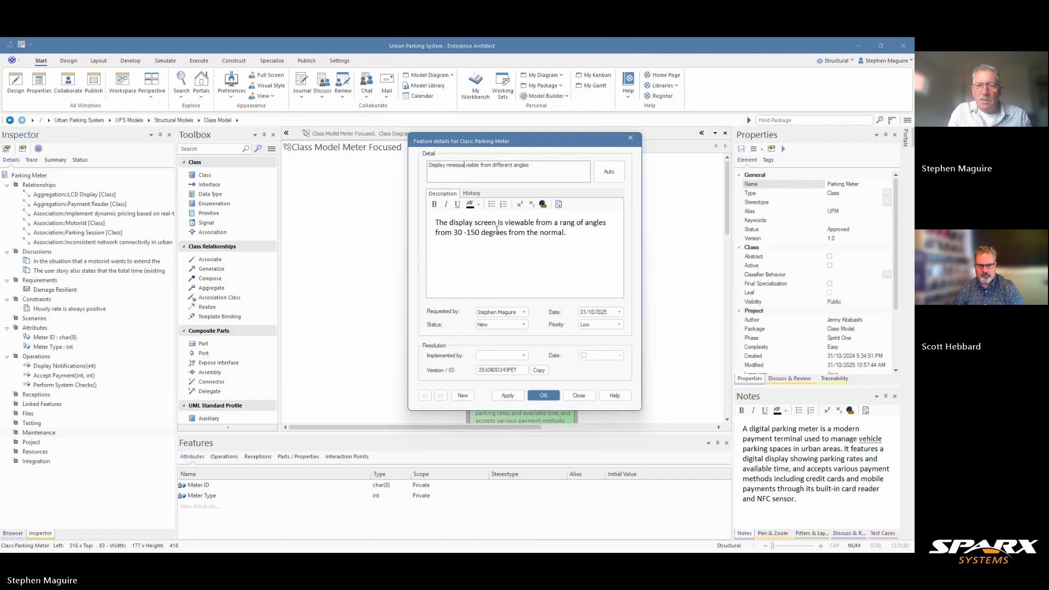
key(BackSpace)
key(BackSpace)
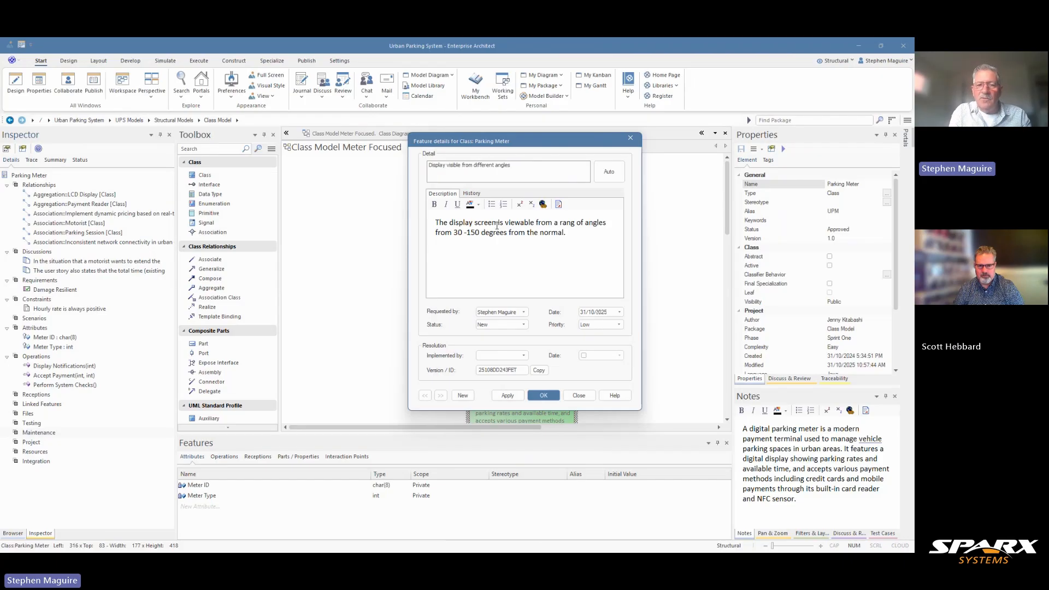
text(message)
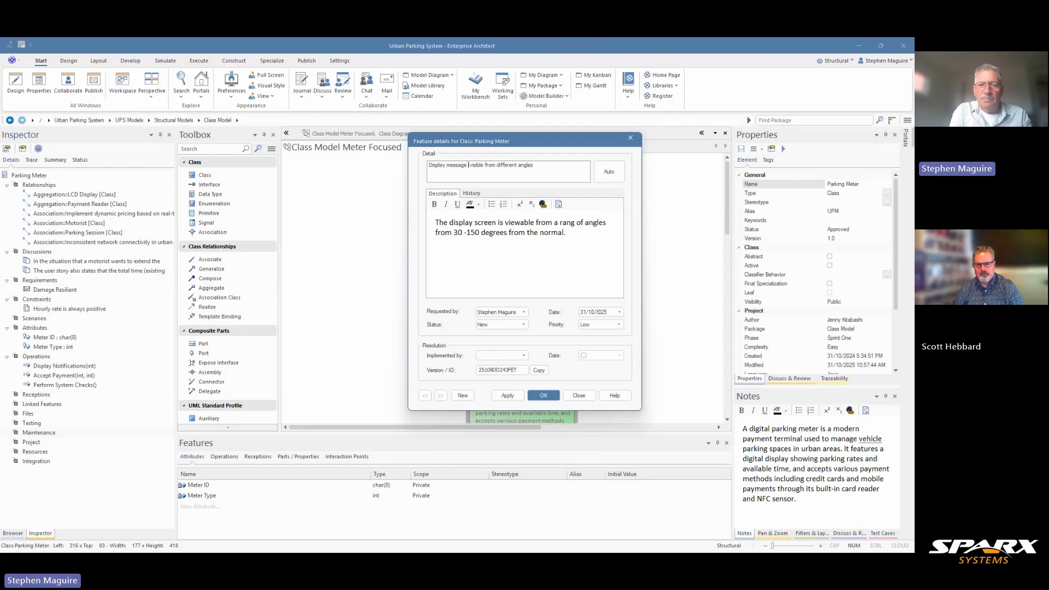
- Correct the maintenance feature's detail to "Display message is visible from different angles" and save the feature
text( is)
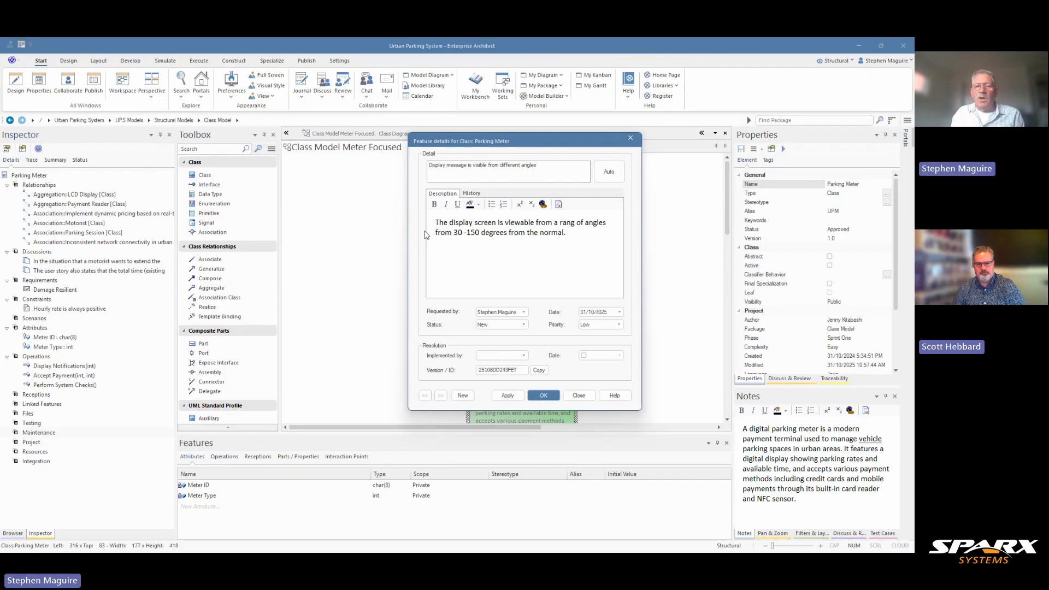
click(453, 232)
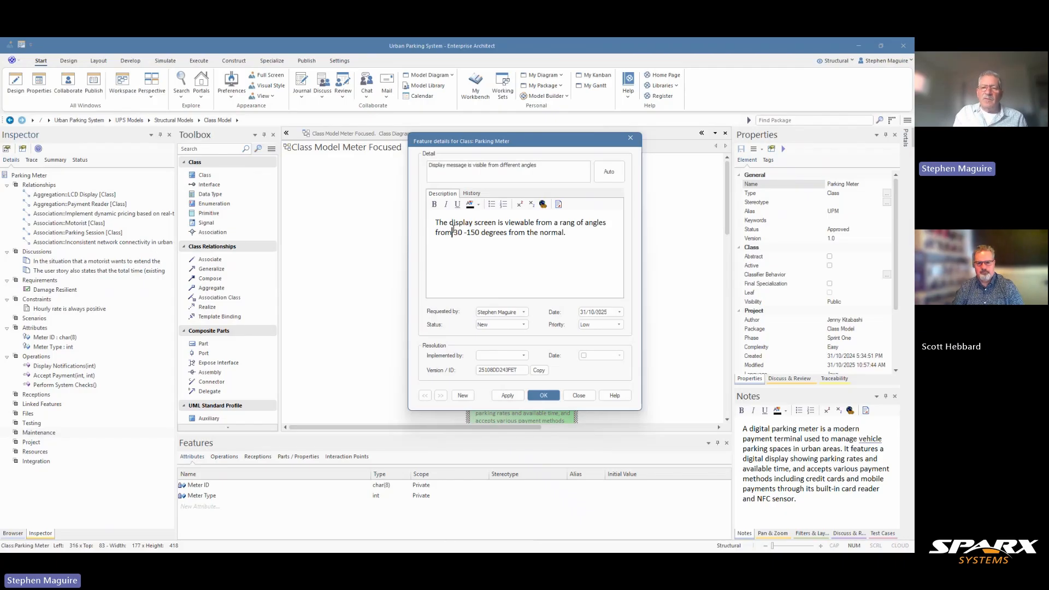
drag(453, 232, 477, 236)
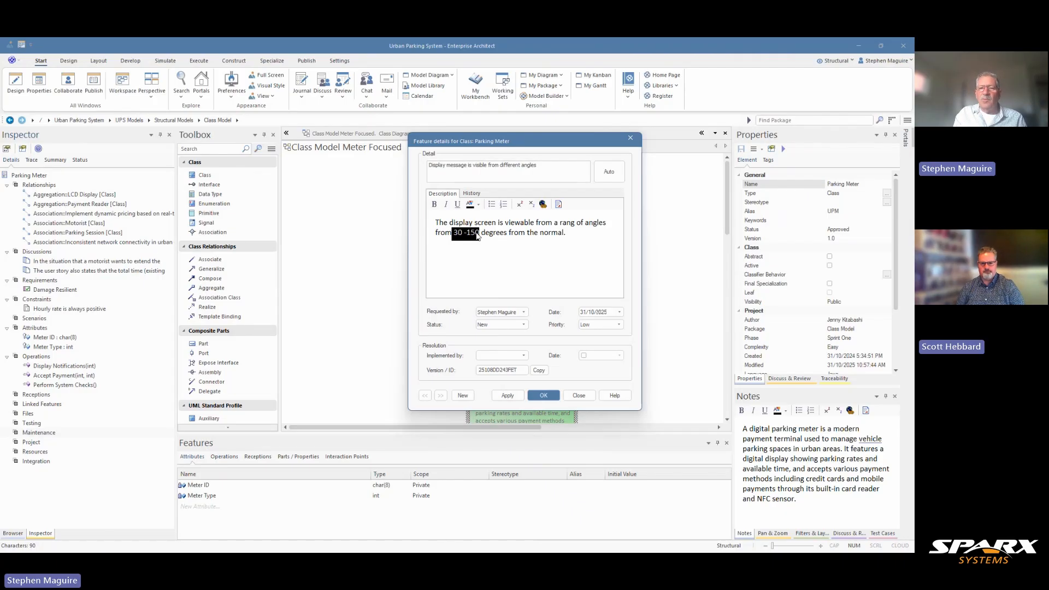
click(550, 398)
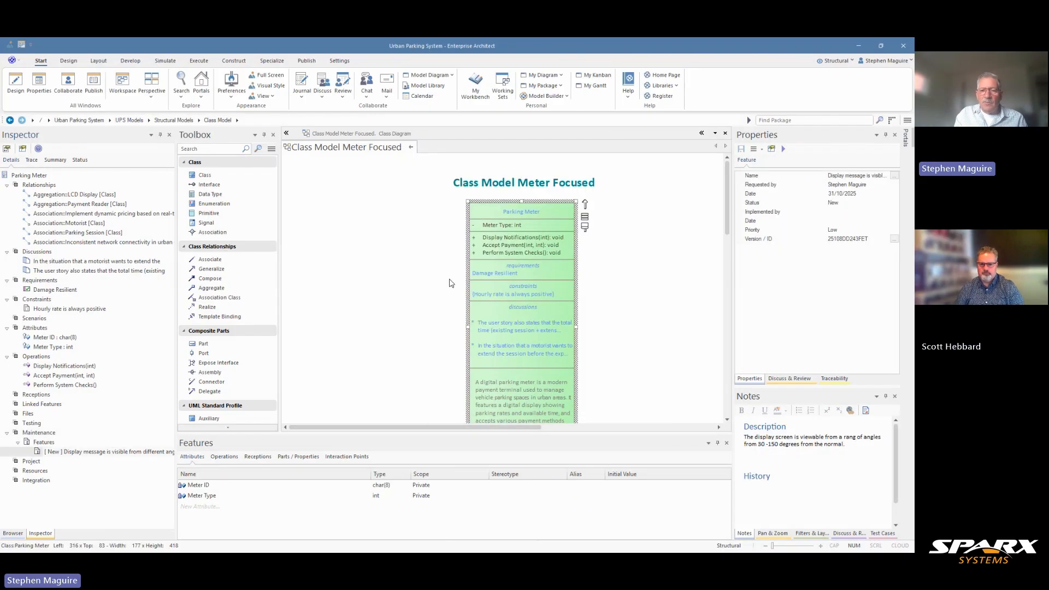
- Show the Maintenance compartment on the Class Model Meter Focused diagram and select the display message feature listed in the Parking Meter
click(631, 250)
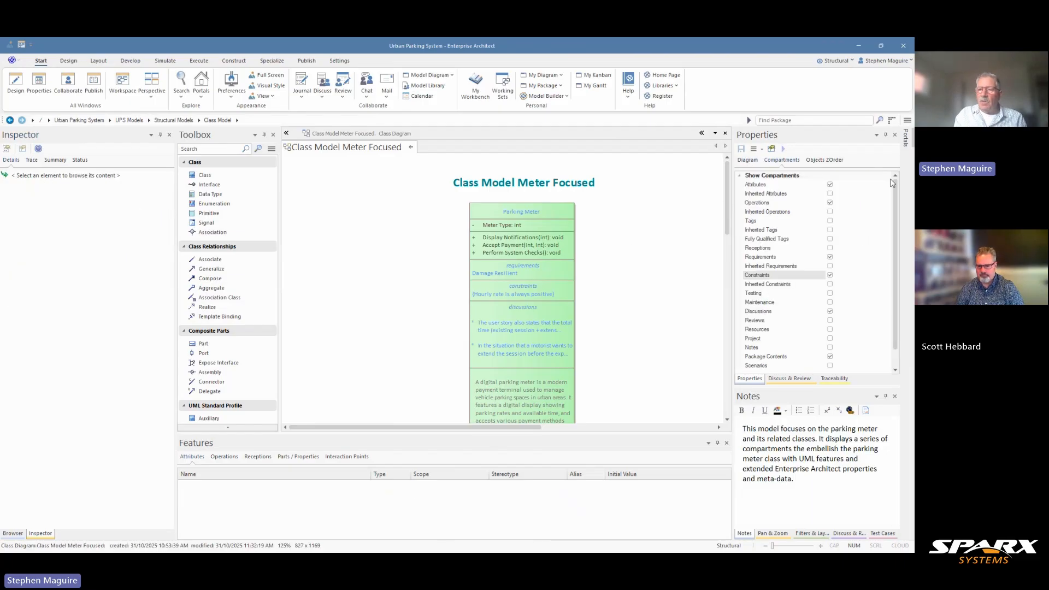
click(831, 304)
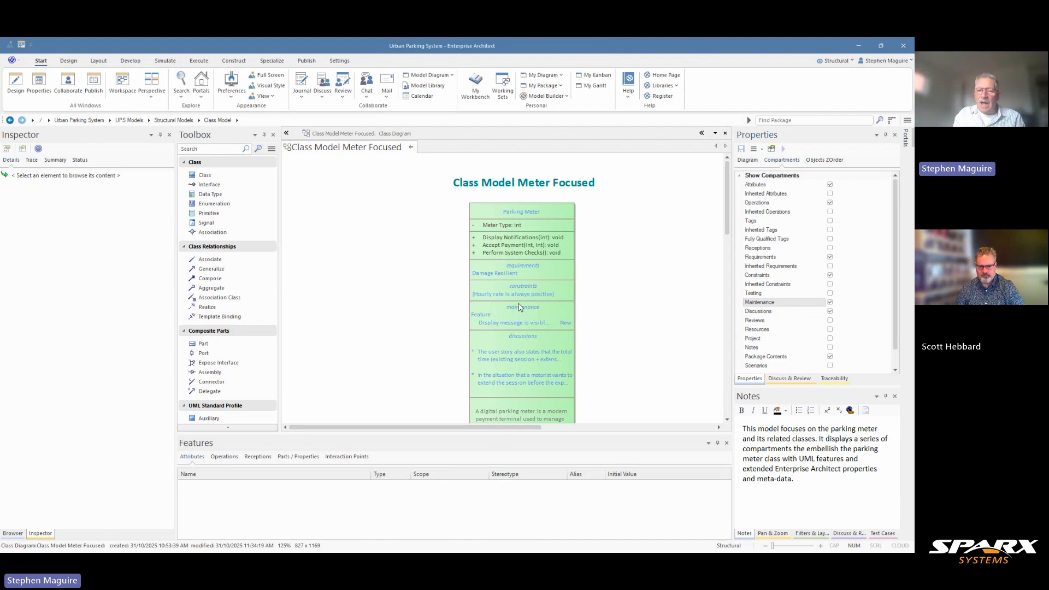
click(489, 325)
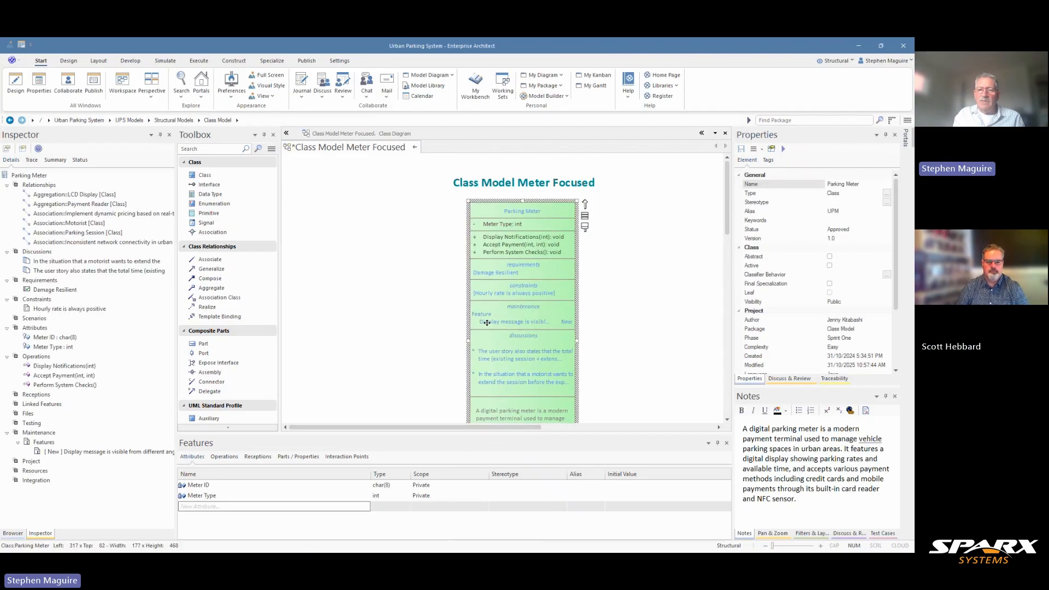
click(515, 322)
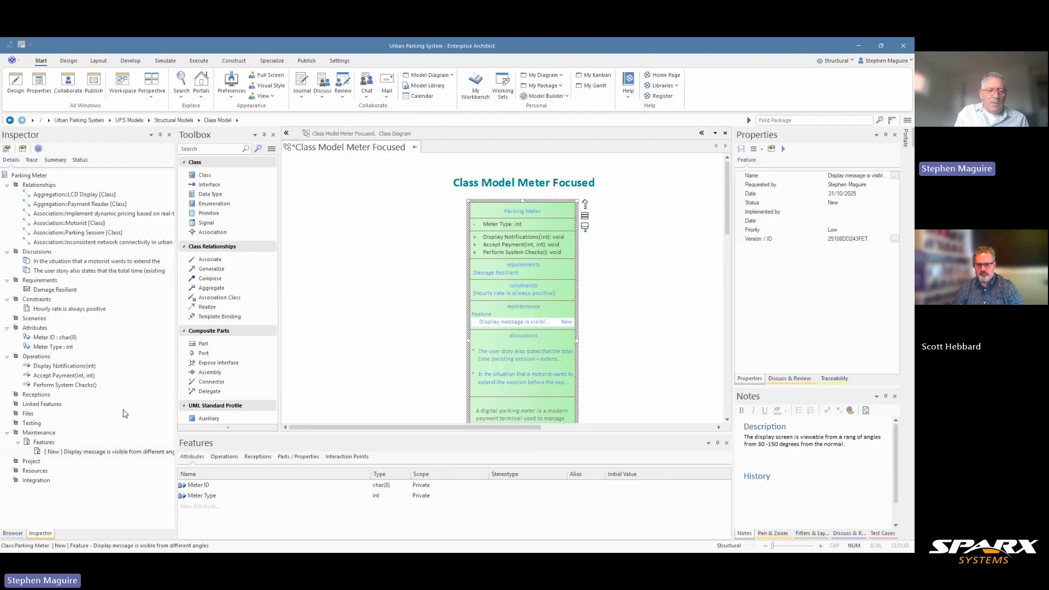
- Review the kinds of maintenance items and project items that can be added to the Parking Meter class
right_click(41, 436)
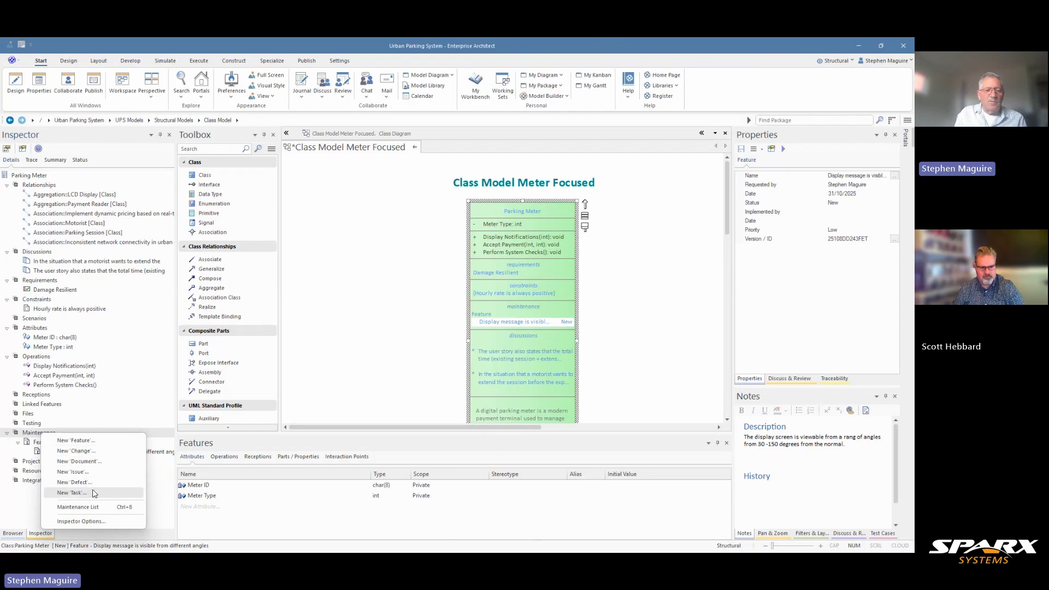
click(328, 319)
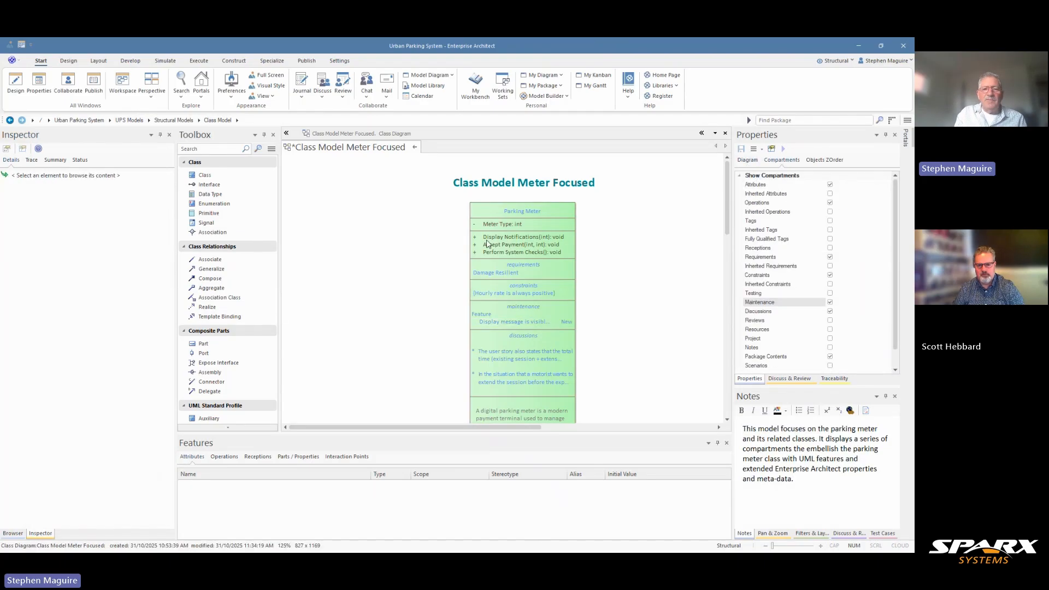
click(518, 213)
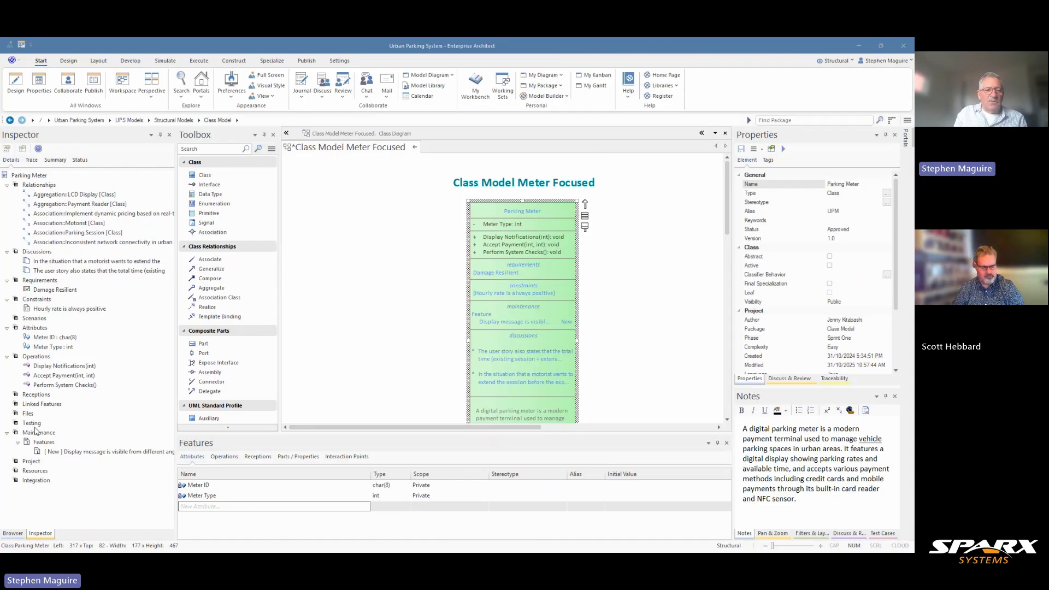
click(30, 462)
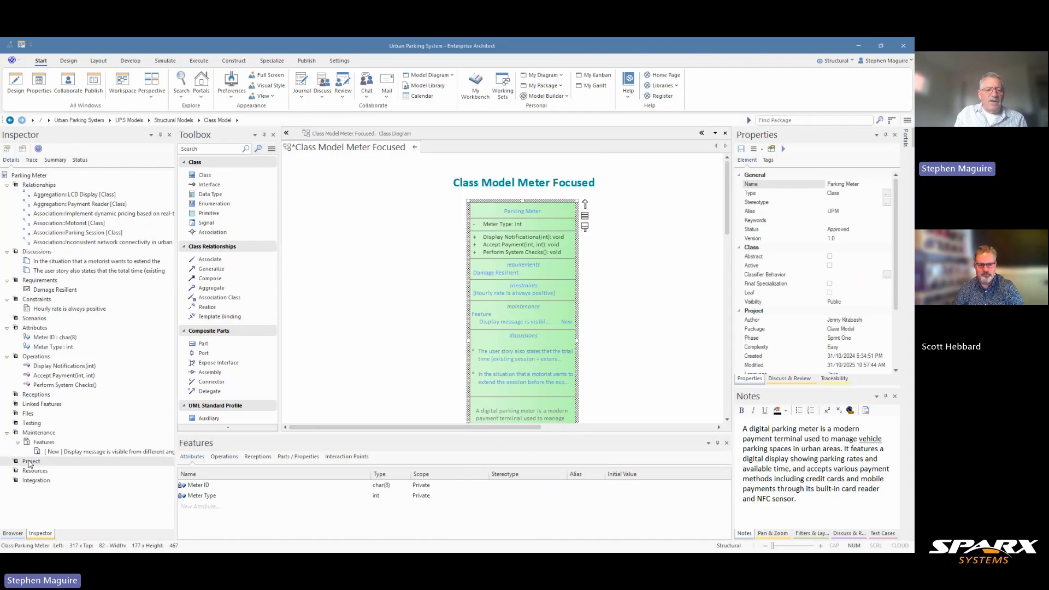
right_click(30, 463)
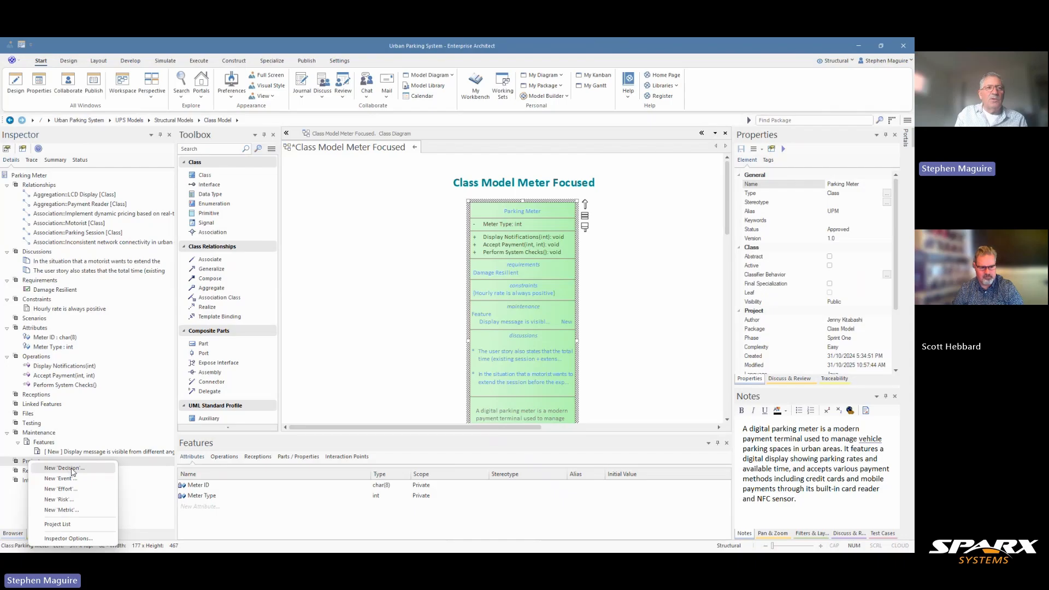
mouse_move(74, 470)
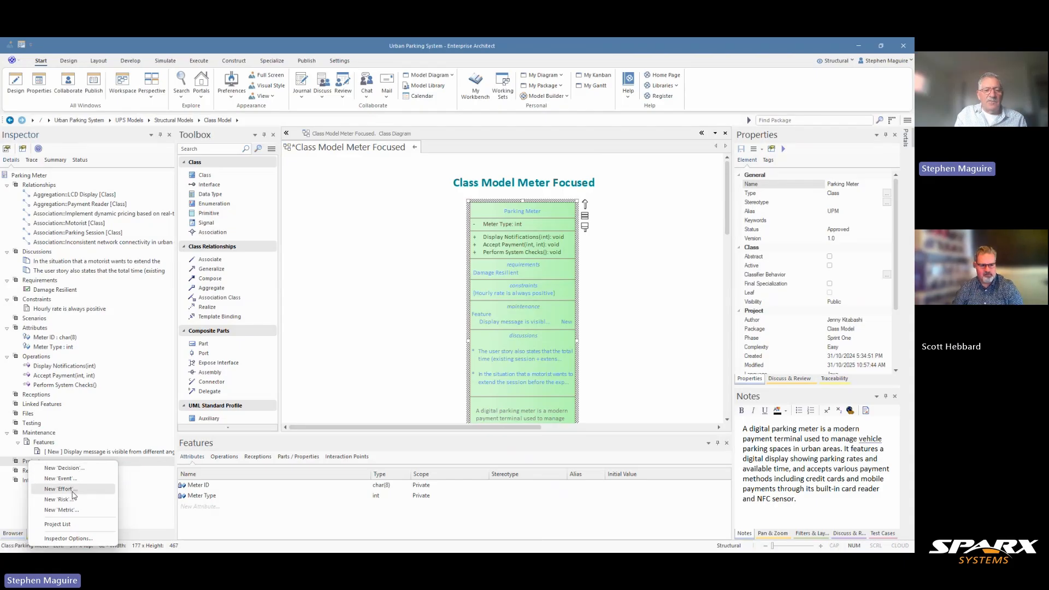
click(415, 224)
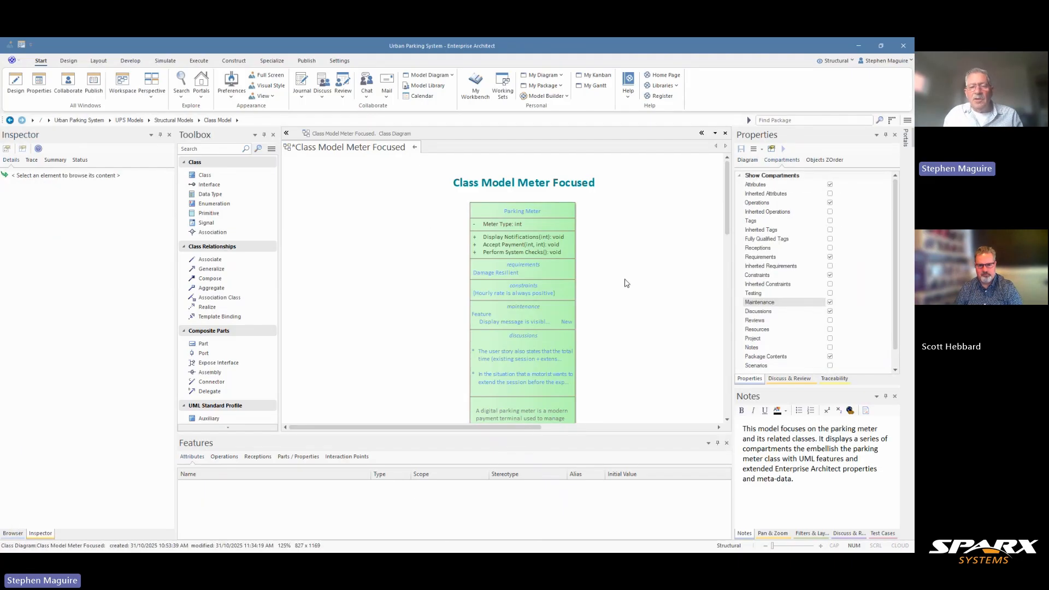
click(512, 208)
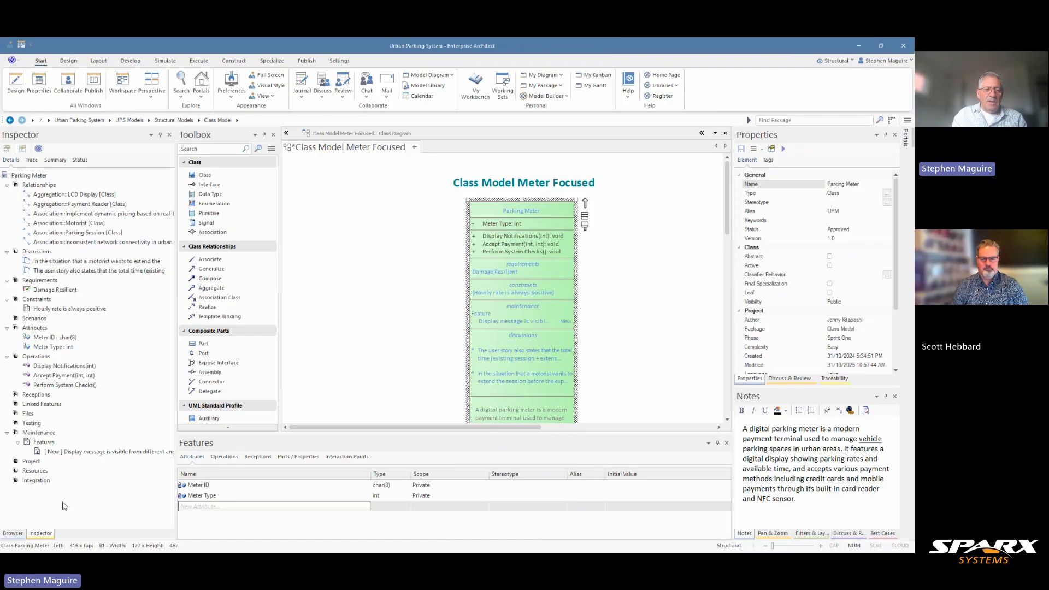
- Create a UML Class diagram named "Class Model Development" in the Class Model package
click(11, 533)
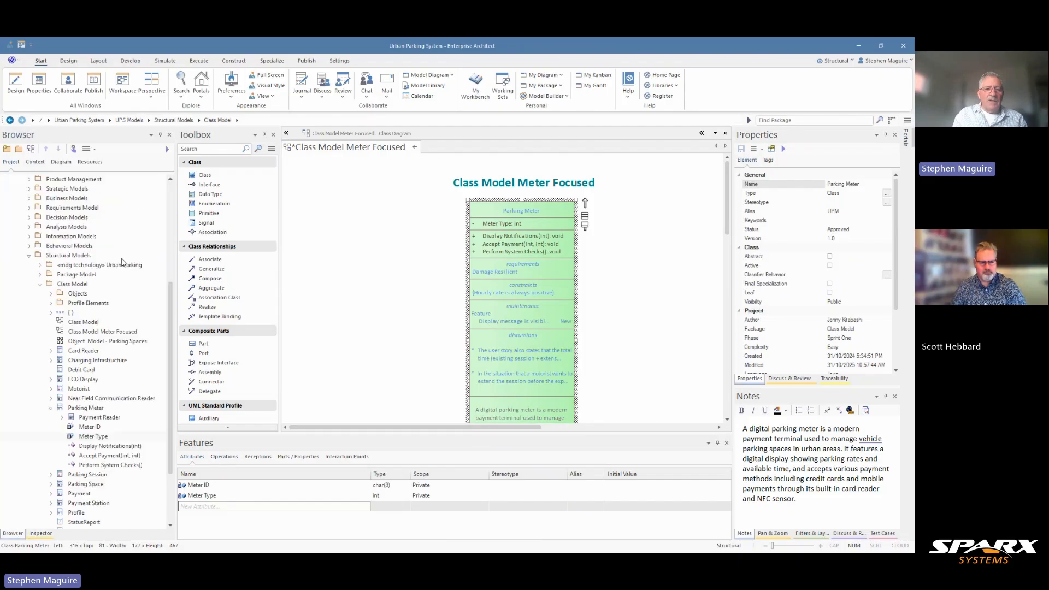
click(75, 286)
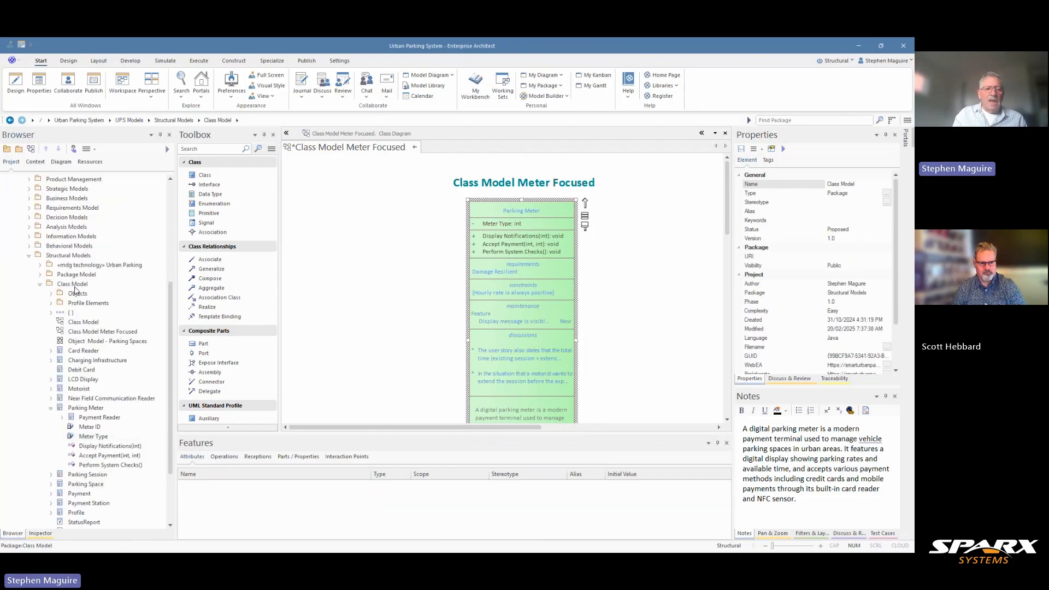
click(30, 149)
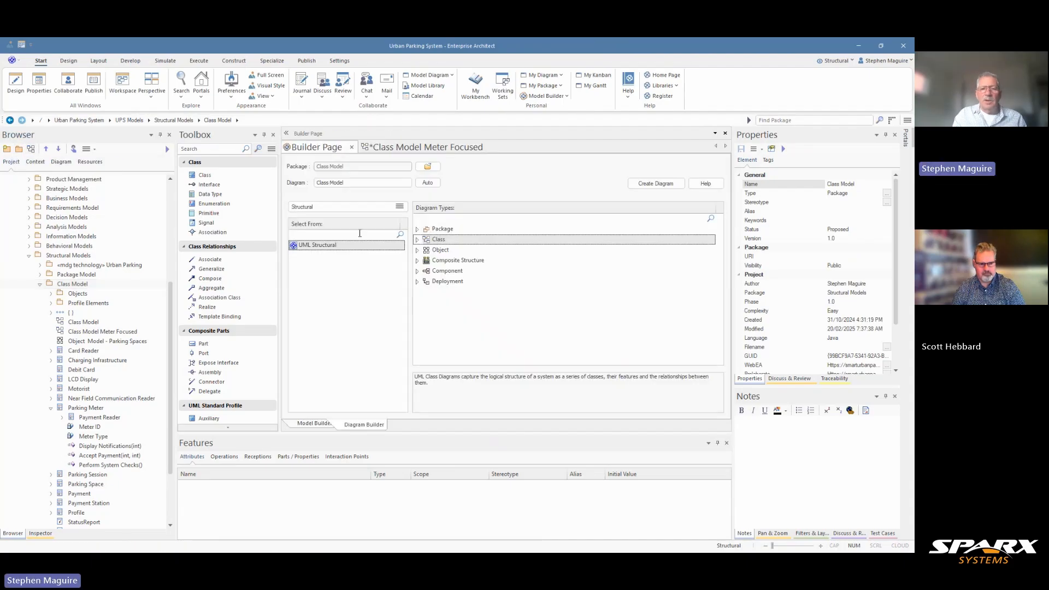
click(352, 183)
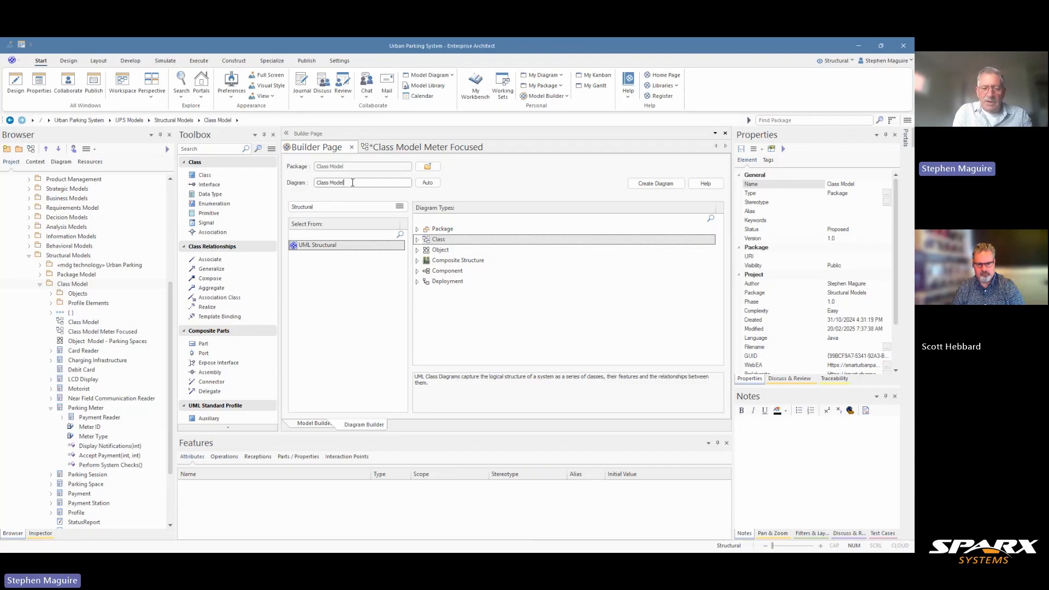
text(Development)
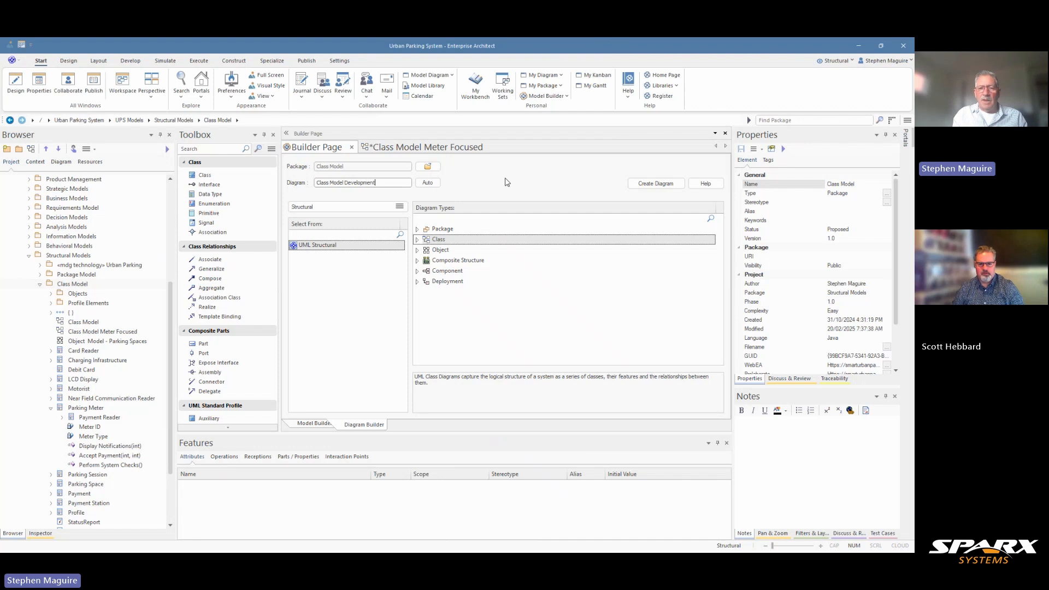
click(650, 184)
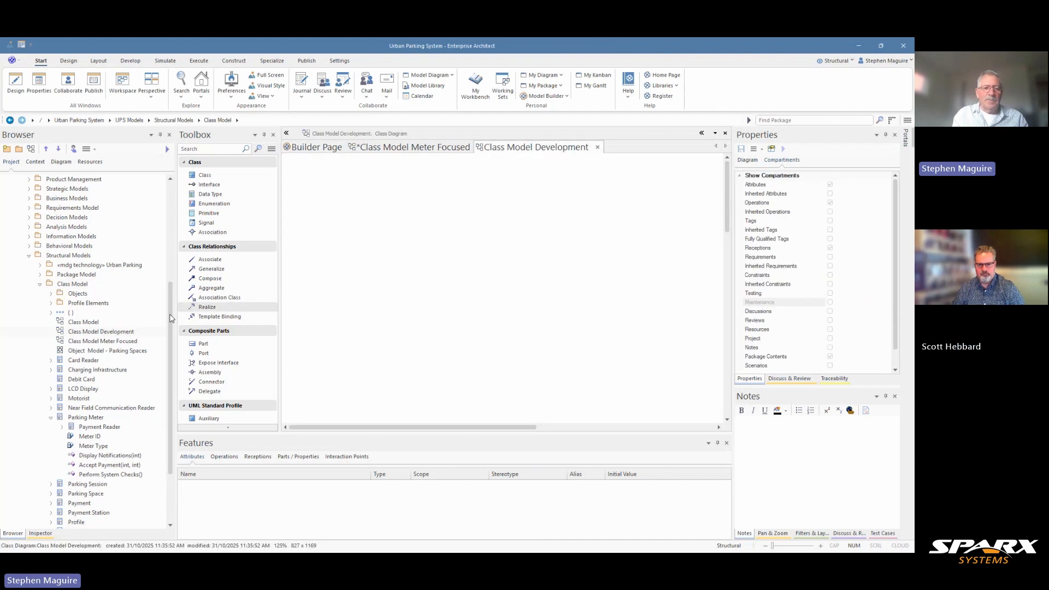
- Bind the Class Model Development diagram's Kanban to Element.Status and fill its lanes from the binding
right_click(373, 216)
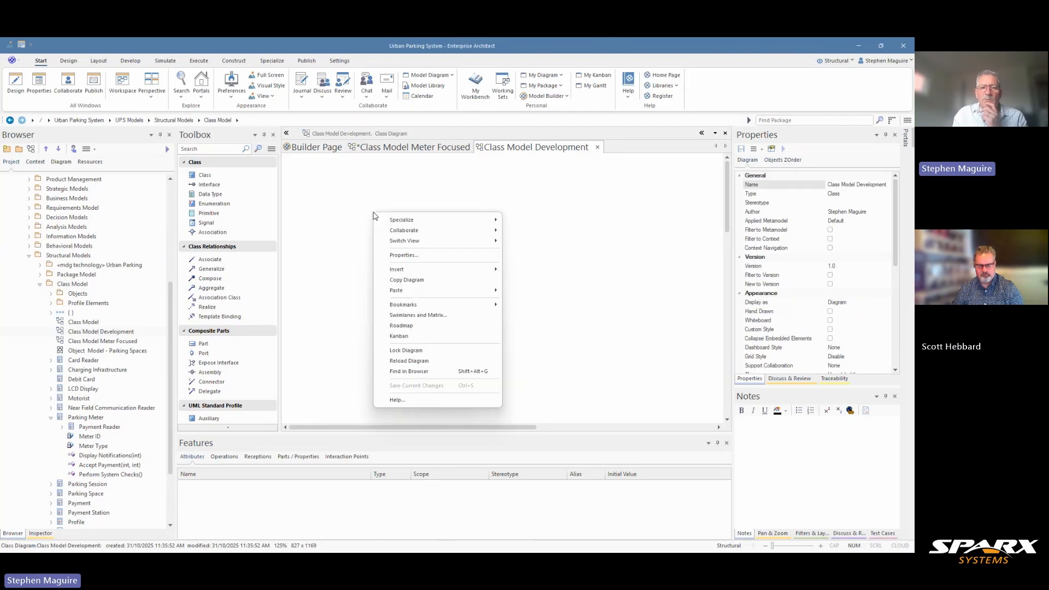
click(407, 336)
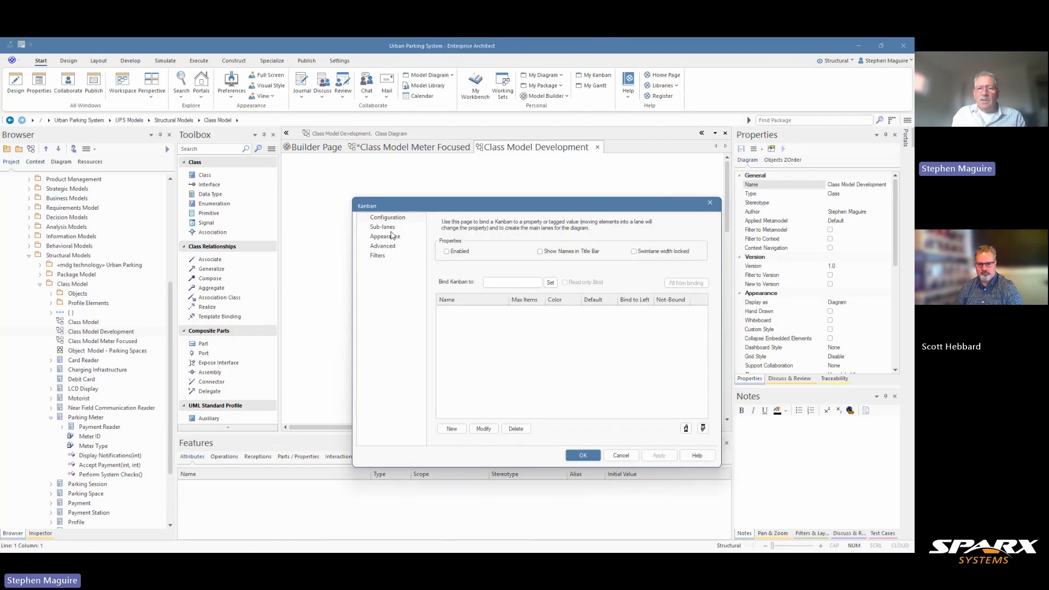
drag(489, 207, 426, 164)
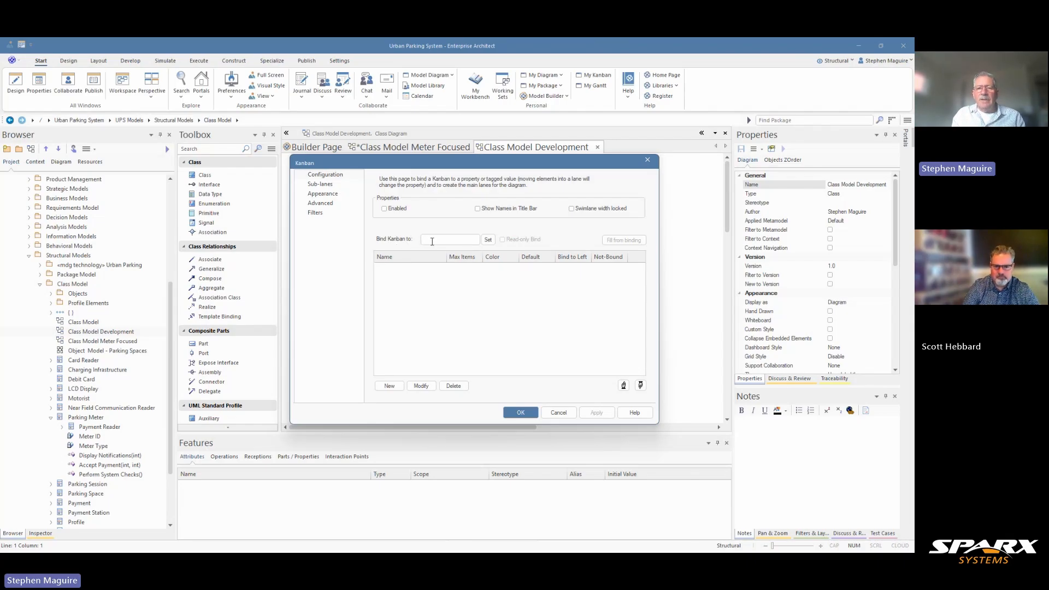
click(459, 242)
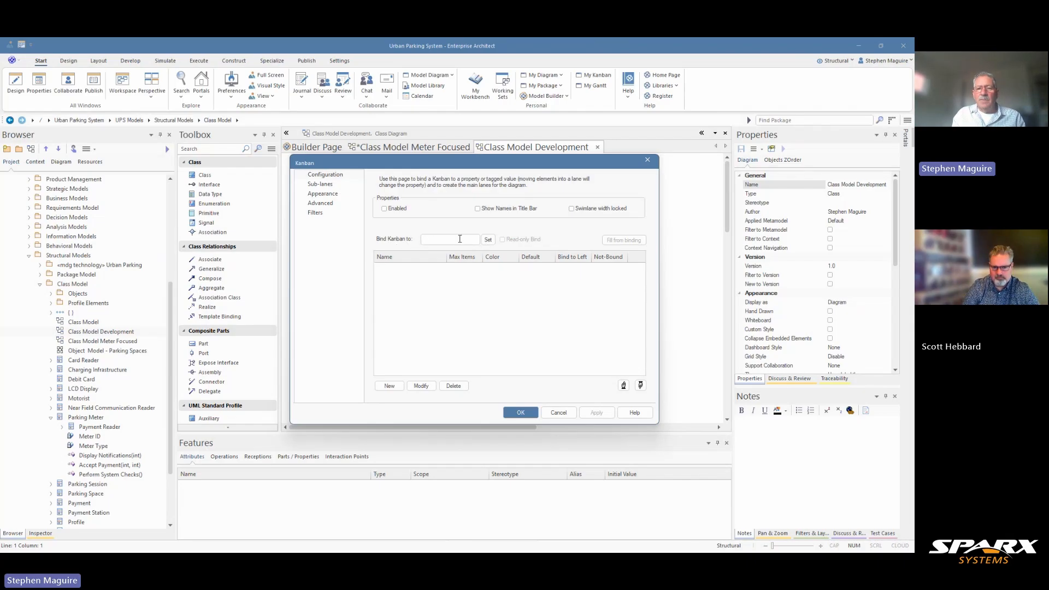
click(490, 241)
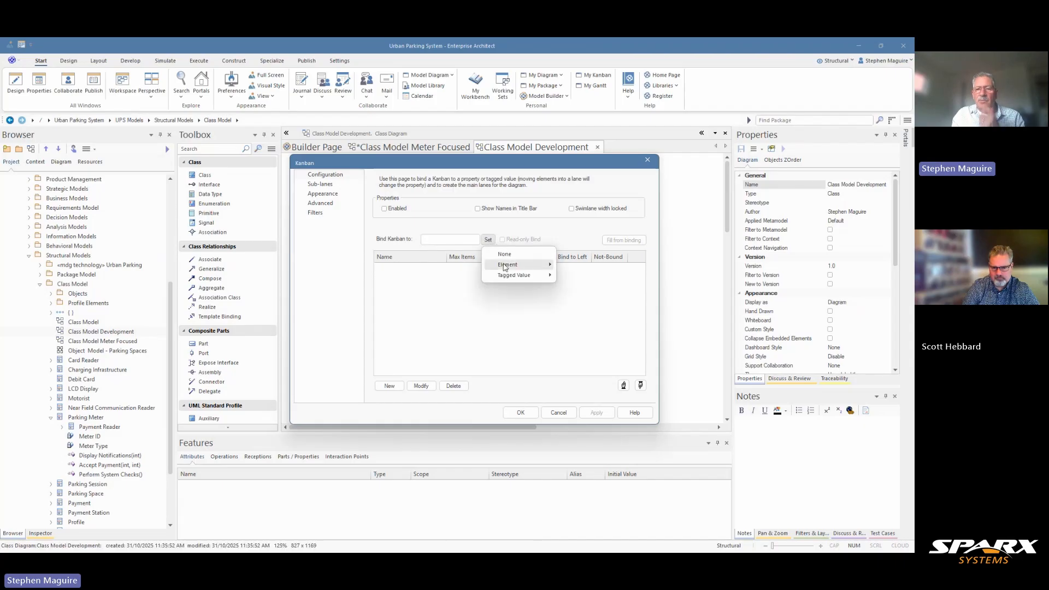
mouse_move(505, 268)
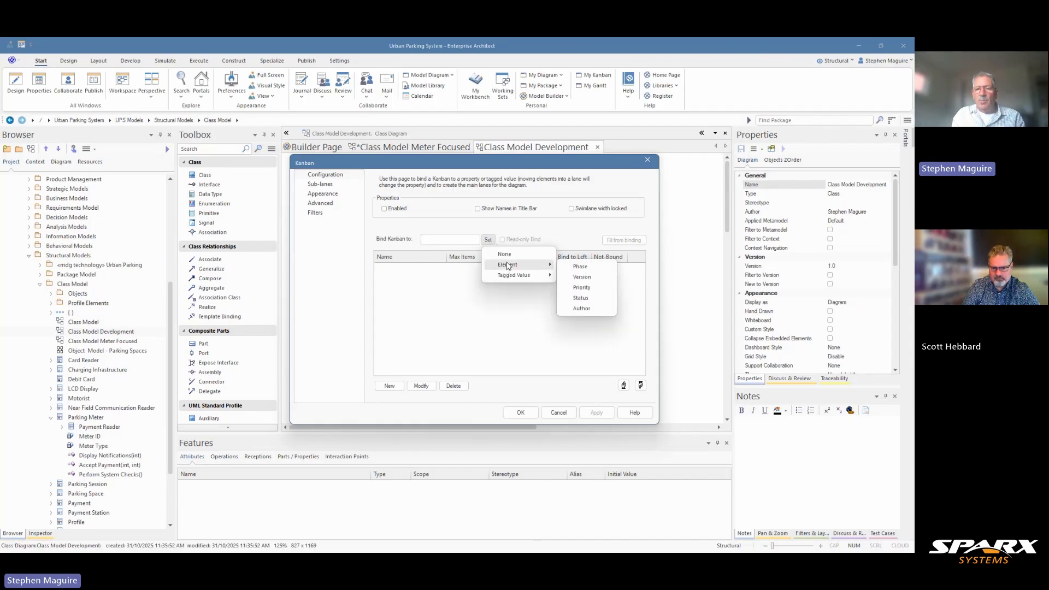
click(582, 298)
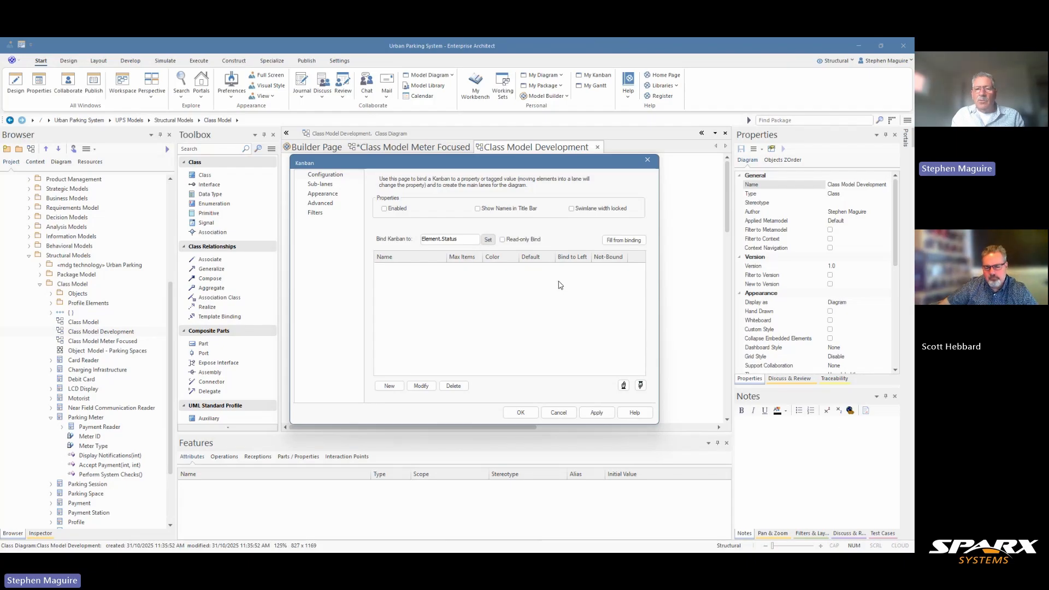
click(624, 242)
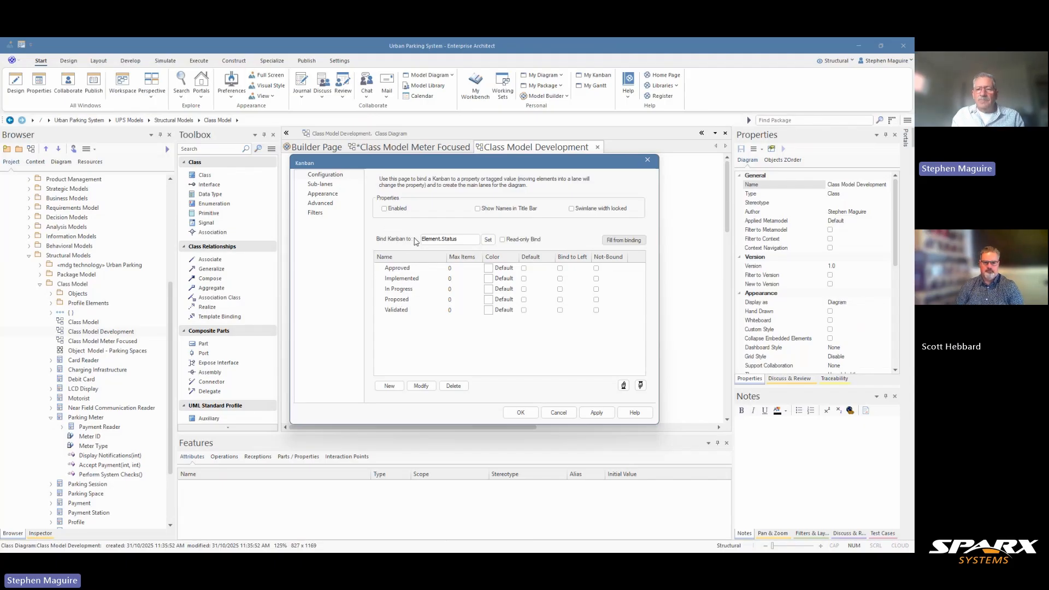
click(523, 413)
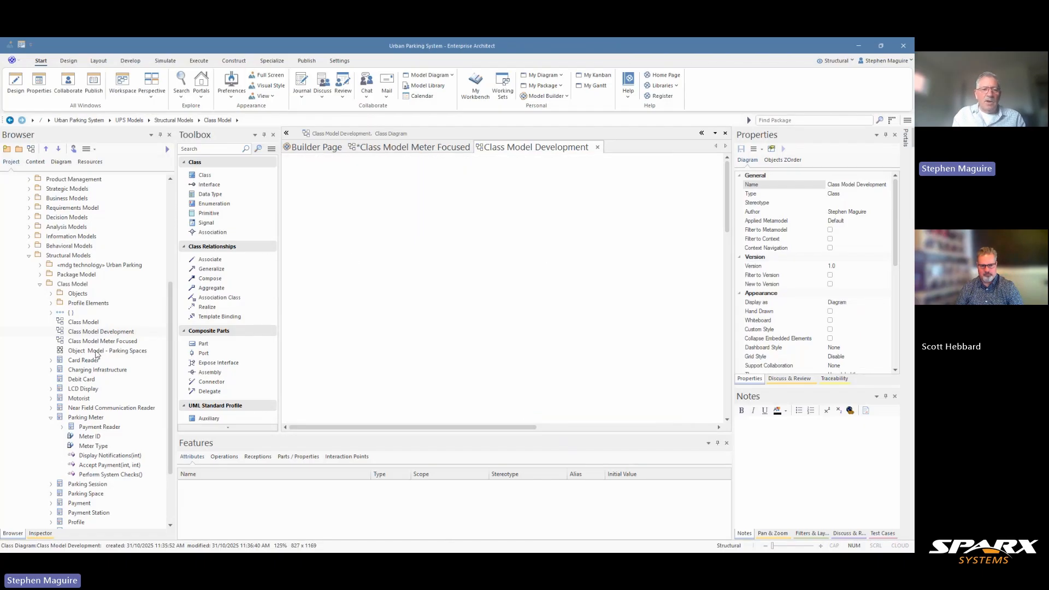
- Place the Parking Meter class on the Class Model Development diagram as a link
click(99, 418)
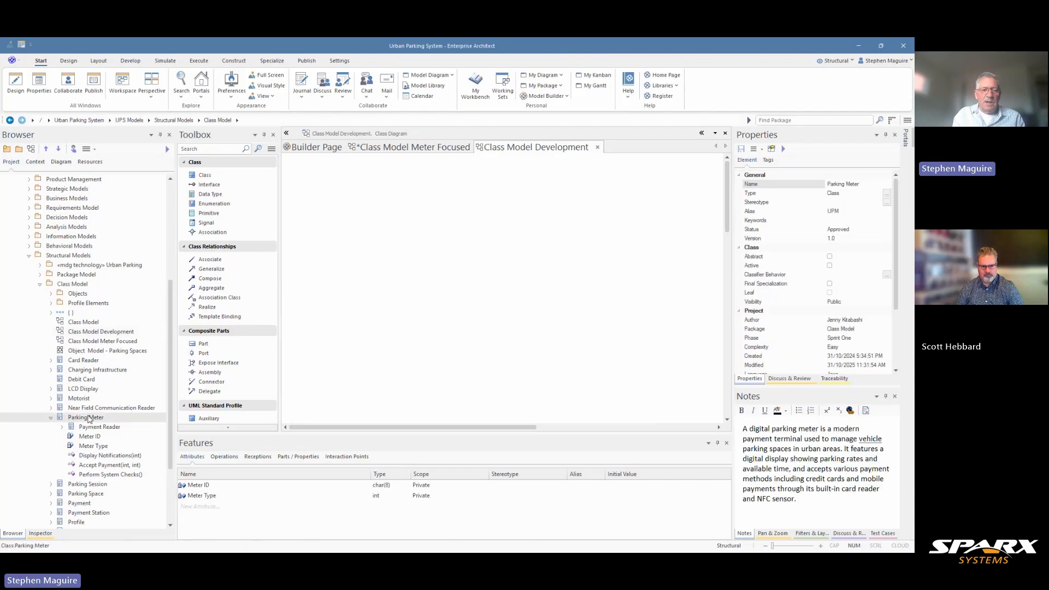
drag(88, 419, 374, 238)
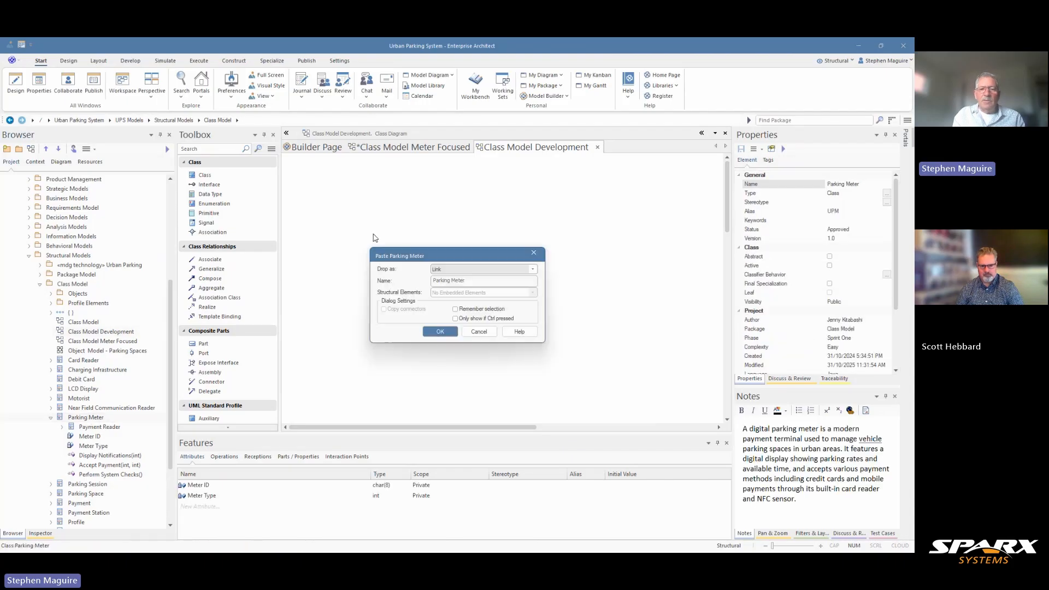
click(441, 331)
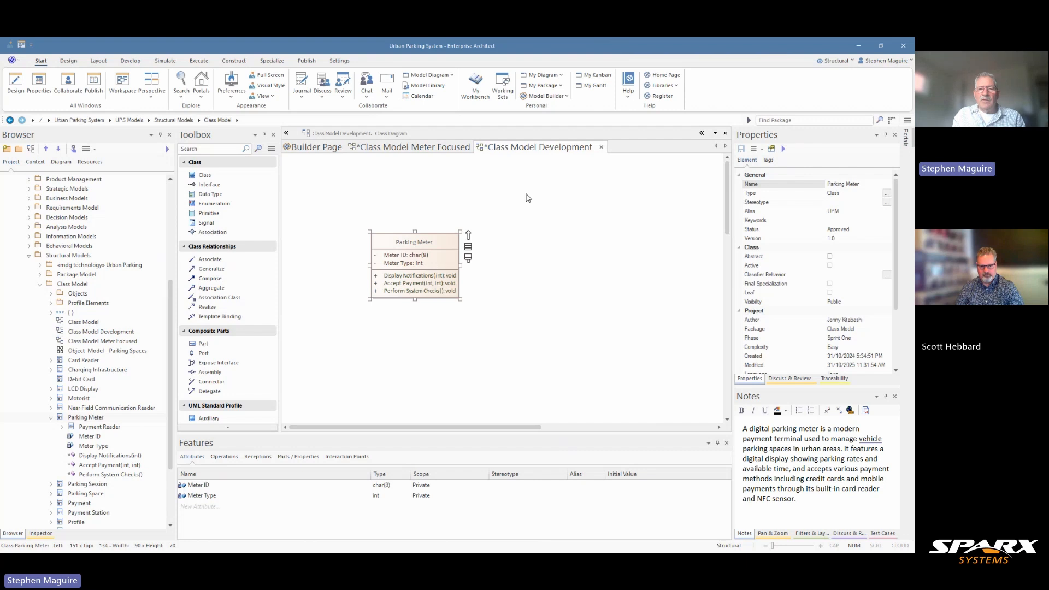
- Save pending changes, enable the Kanban on the Class Model Development diagram, and move the Parking Meter card to the Implemented lane
right_click(546, 205)
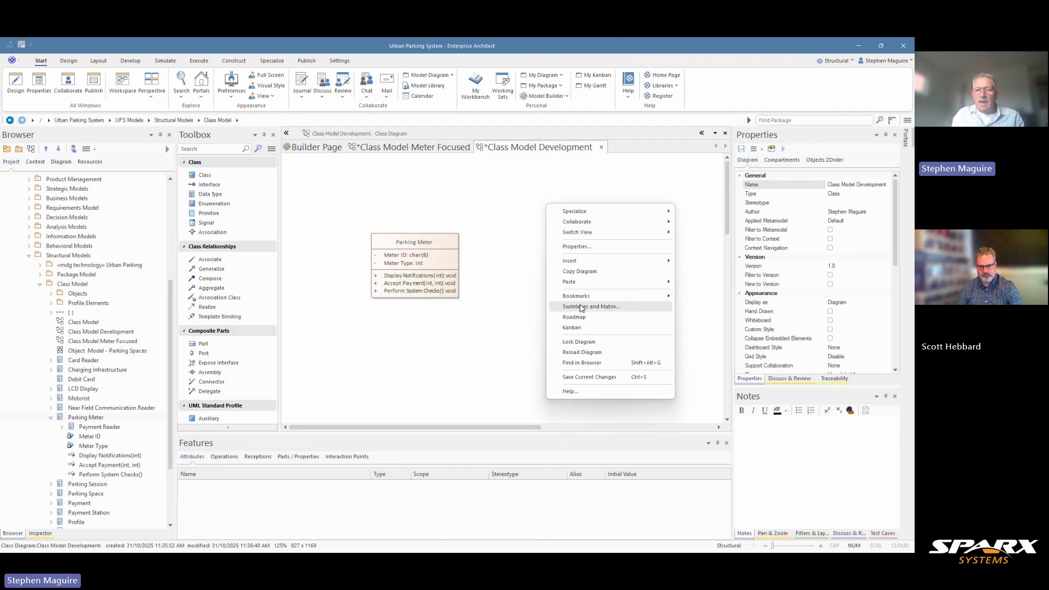
click(579, 329)
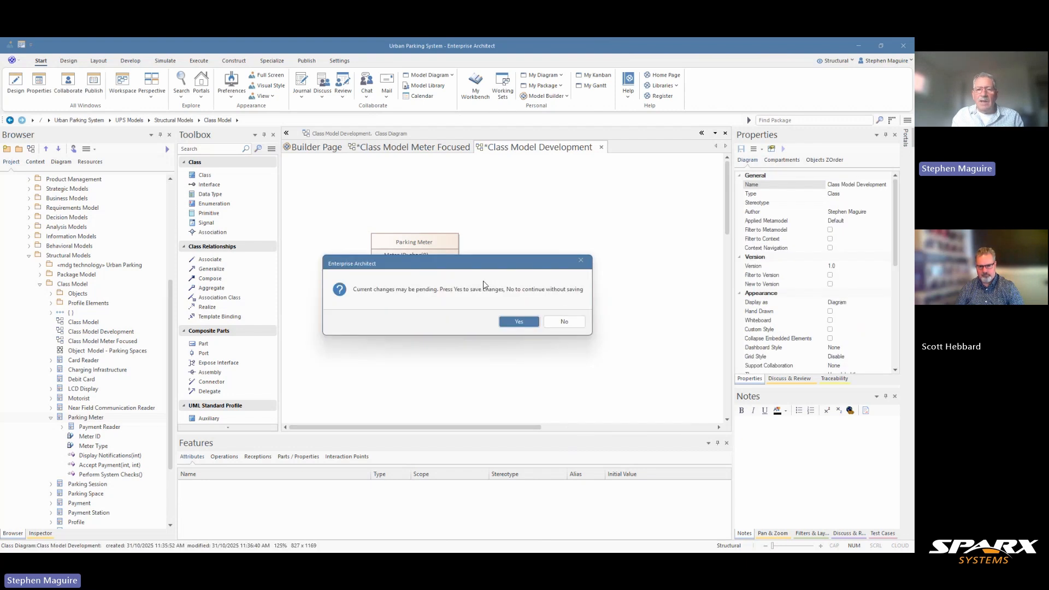
click(519, 320)
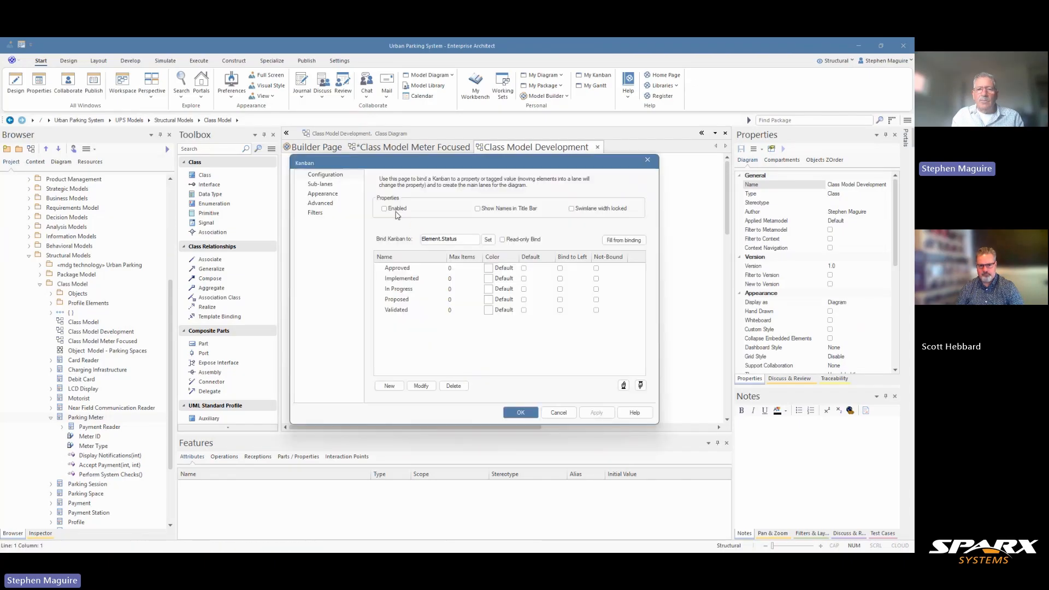
click(387, 209)
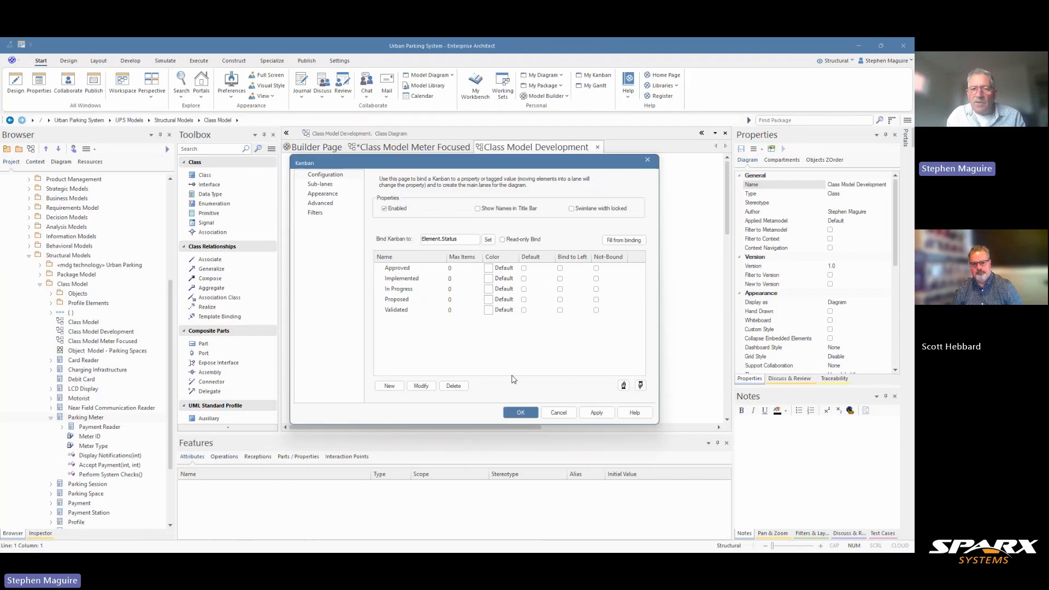
click(521, 413)
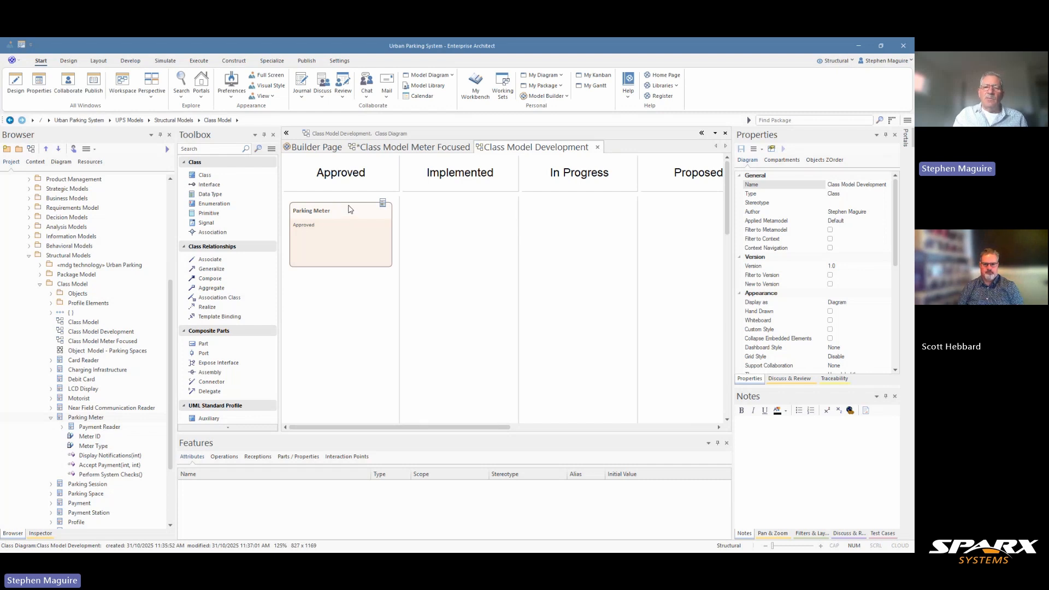
drag(346, 214, 460, 207)
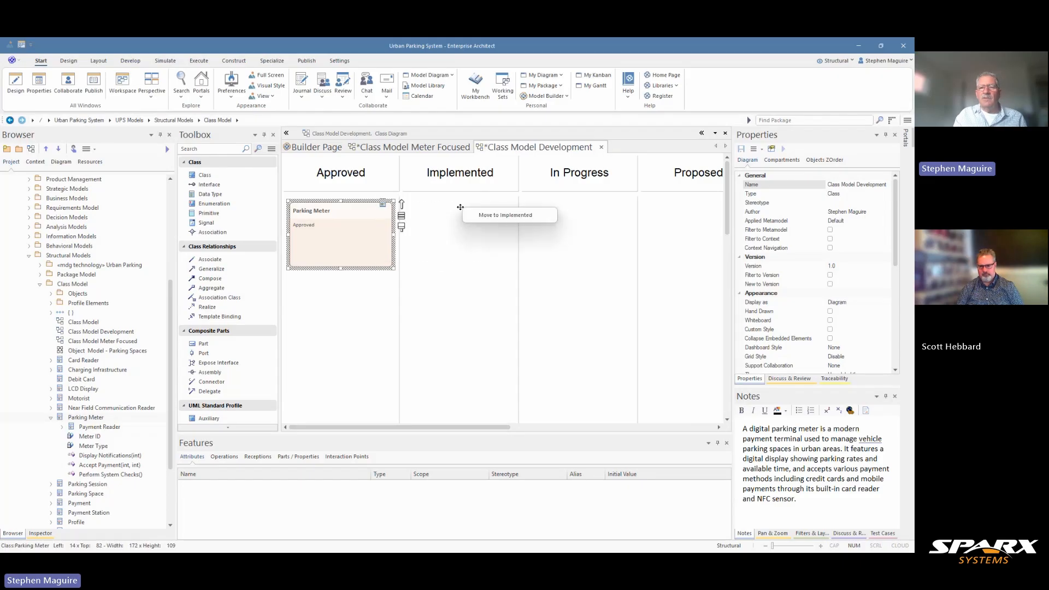
click(491, 216)
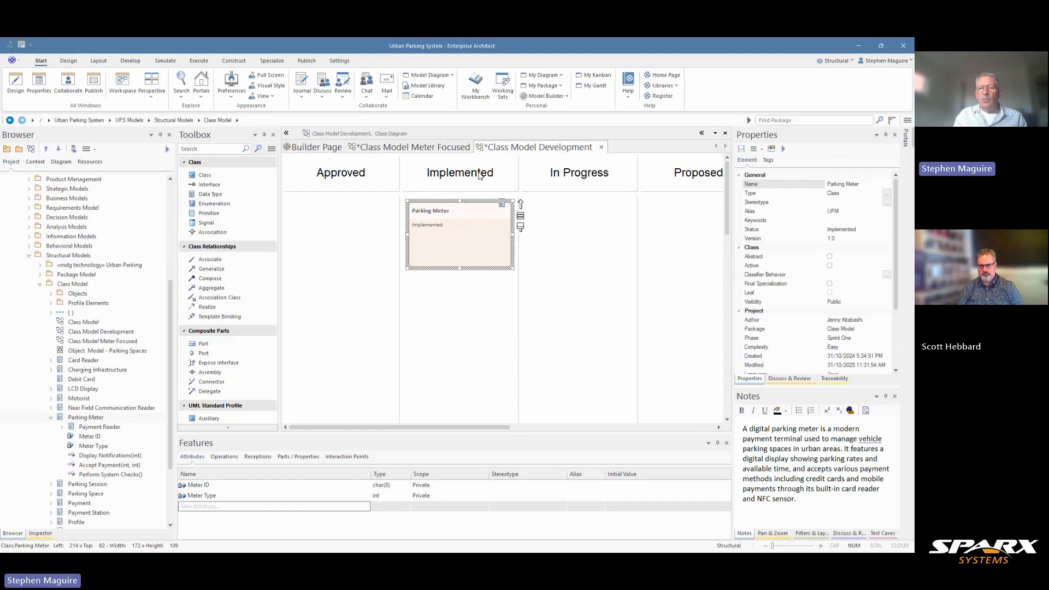
- Save the diagram changes and reorder the Kanban lanes so that Implemented comes last, after Validated
right_click(466, 303)
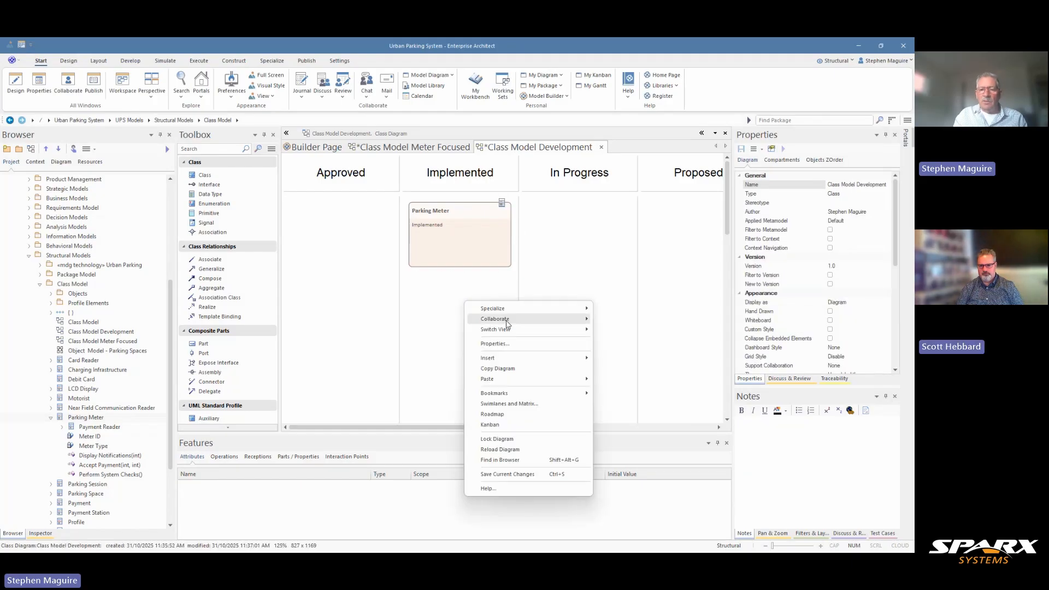
click(495, 424)
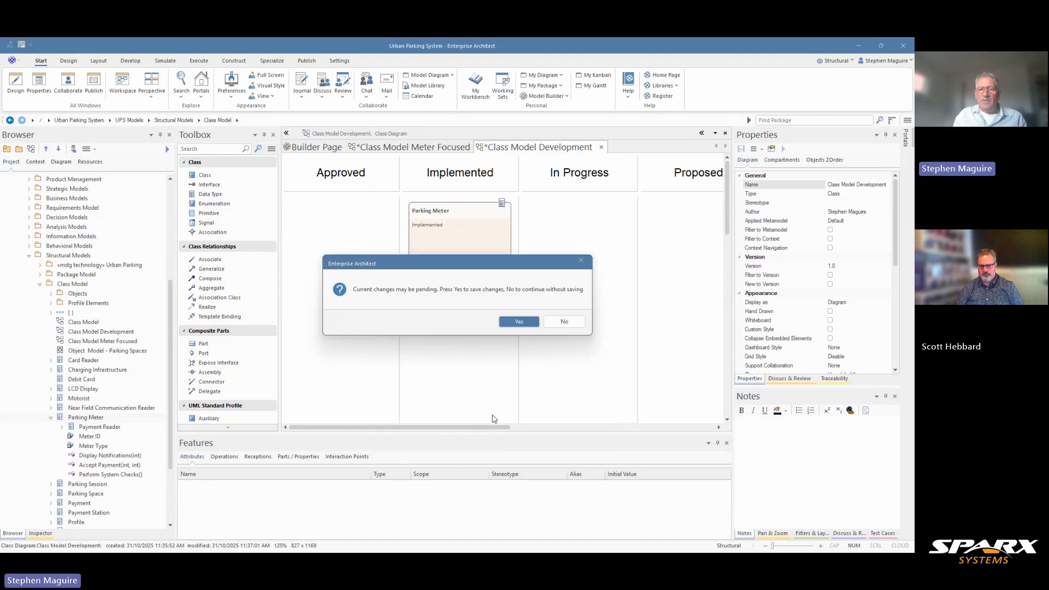
click(512, 320)
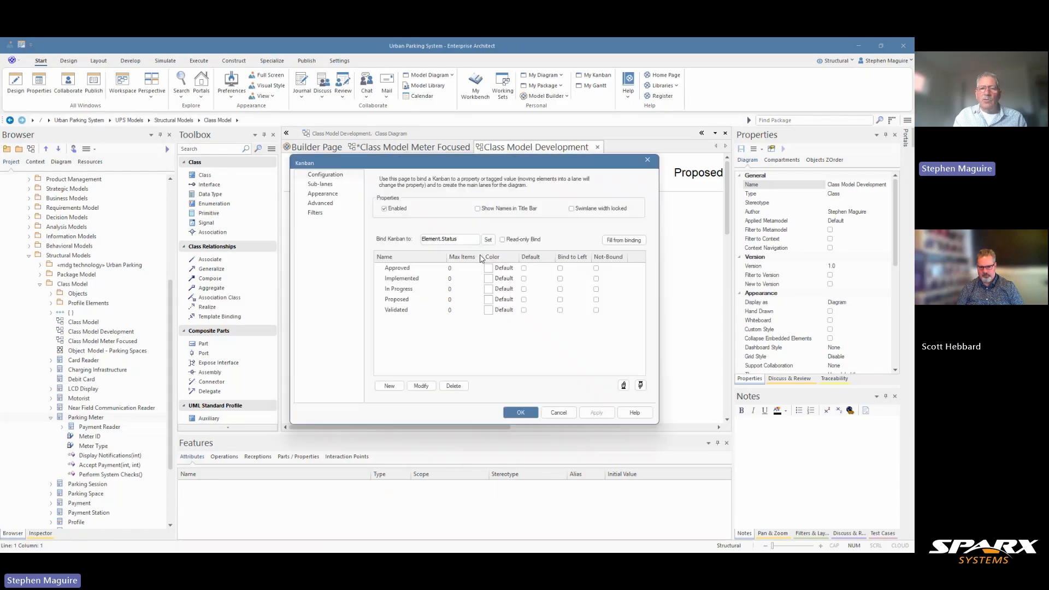
click(404, 298)
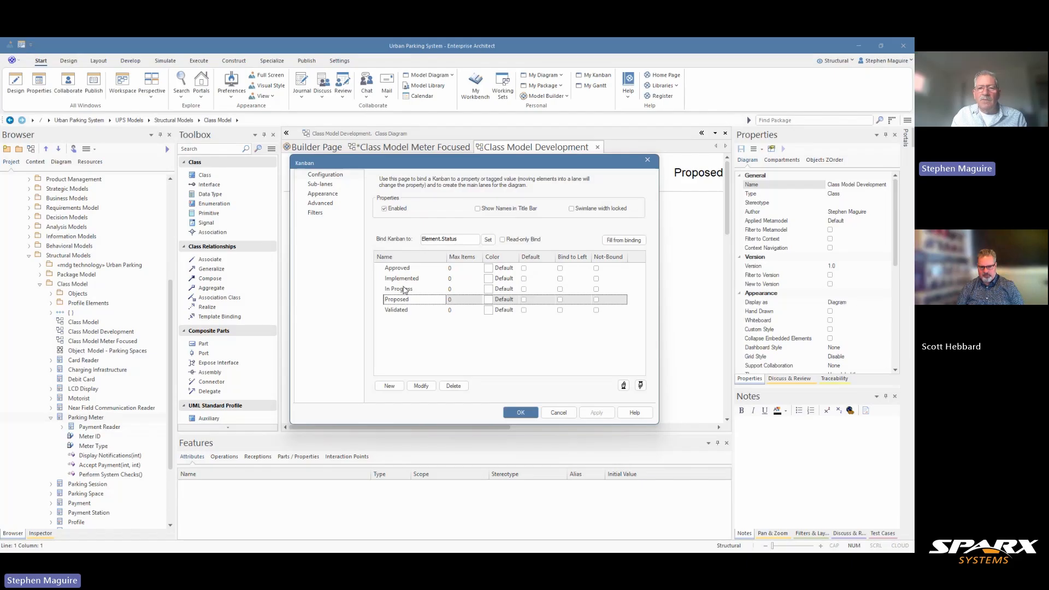
click(404, 288)
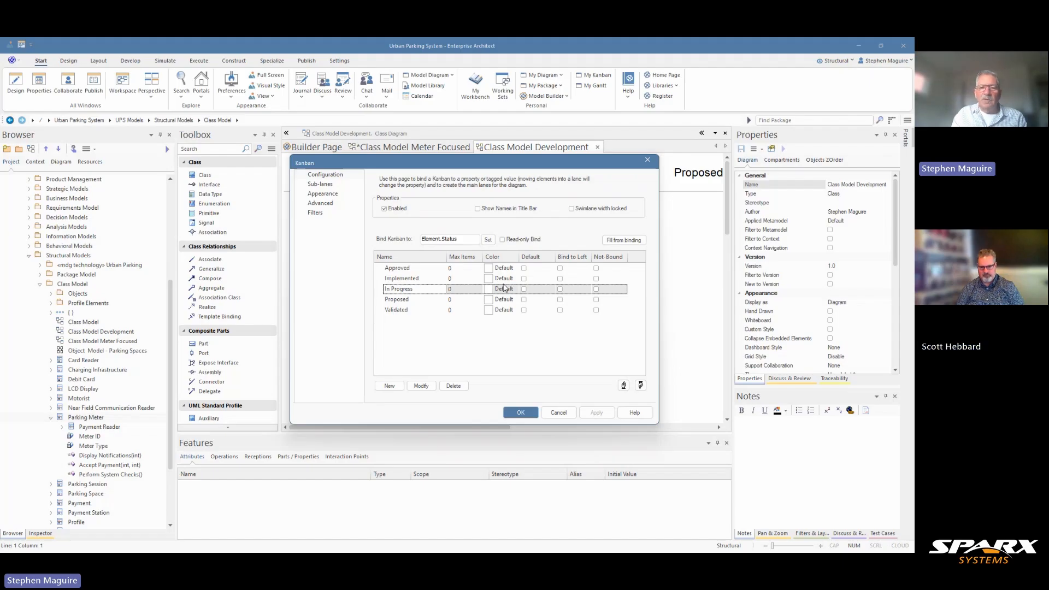
click(417, 278)
key(ctrl+Down)
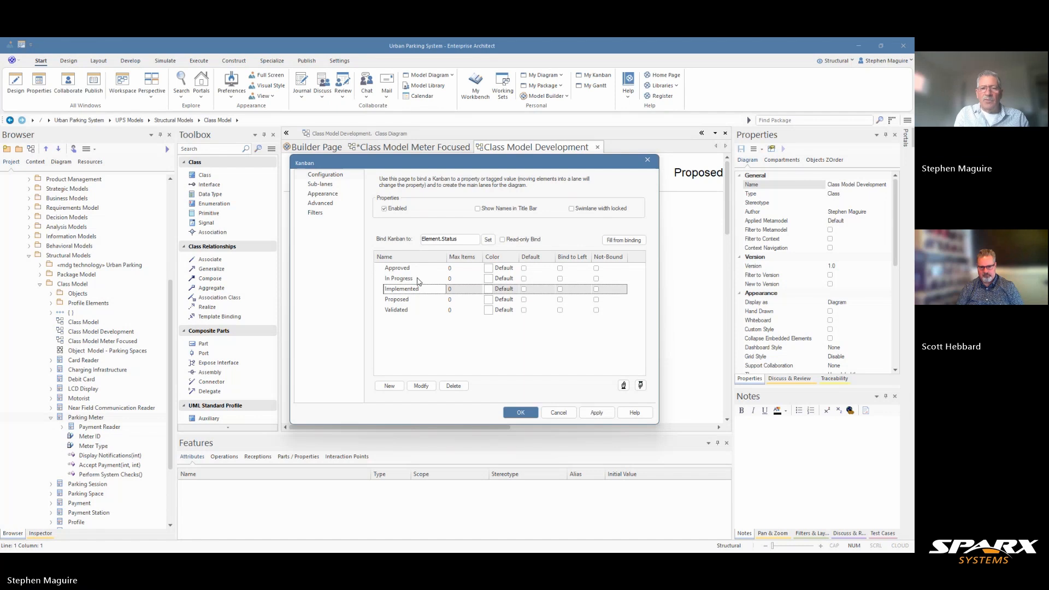
key(ctrl+Down)
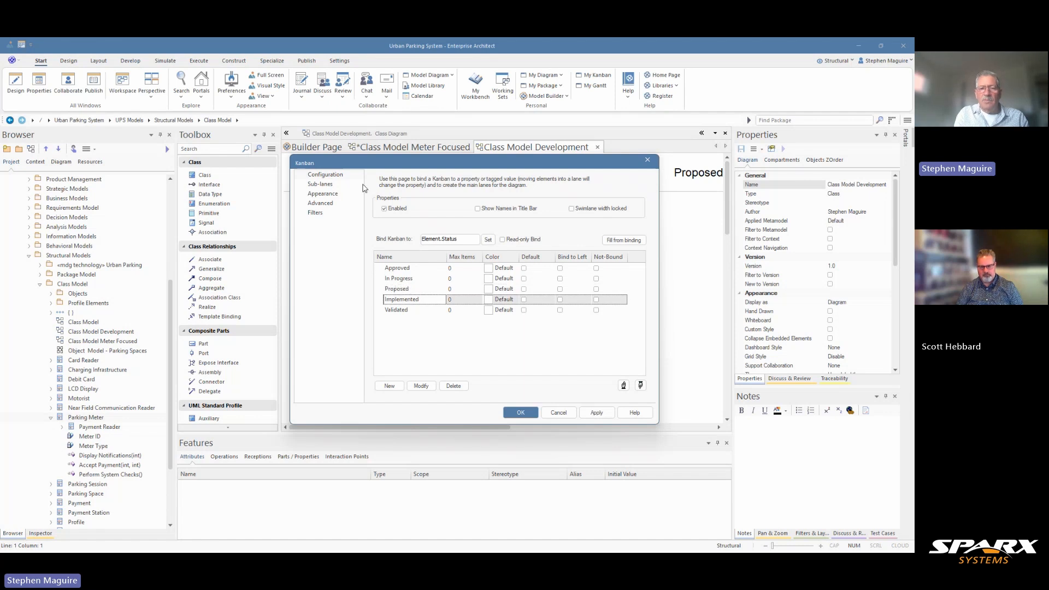
key(ctrl+Down)
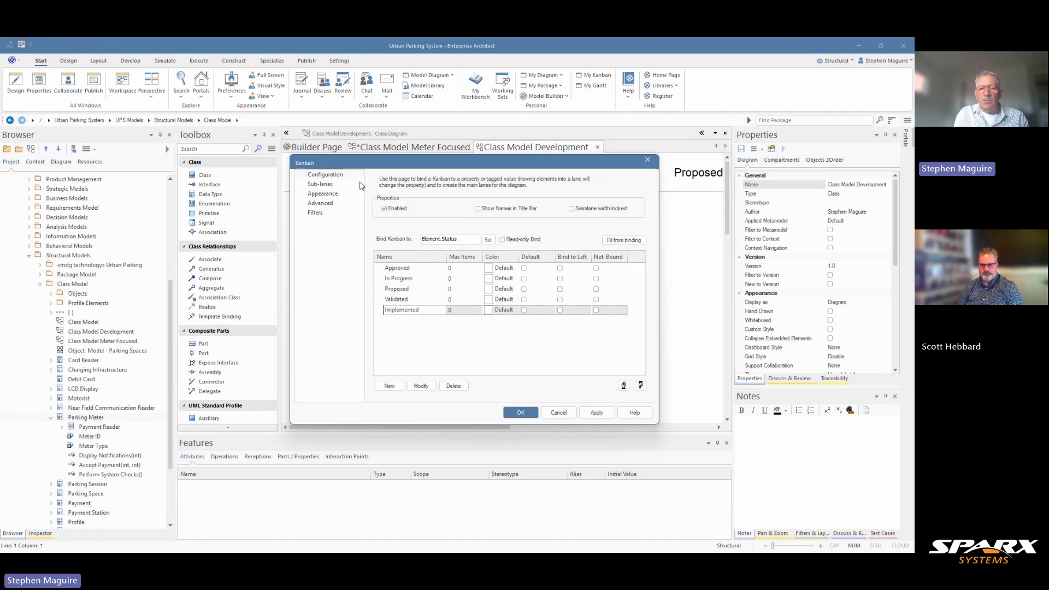
- Place the Proposed lane between Approved and In Progress and apply the new Kanban lane order
key(Up)
key(Up)
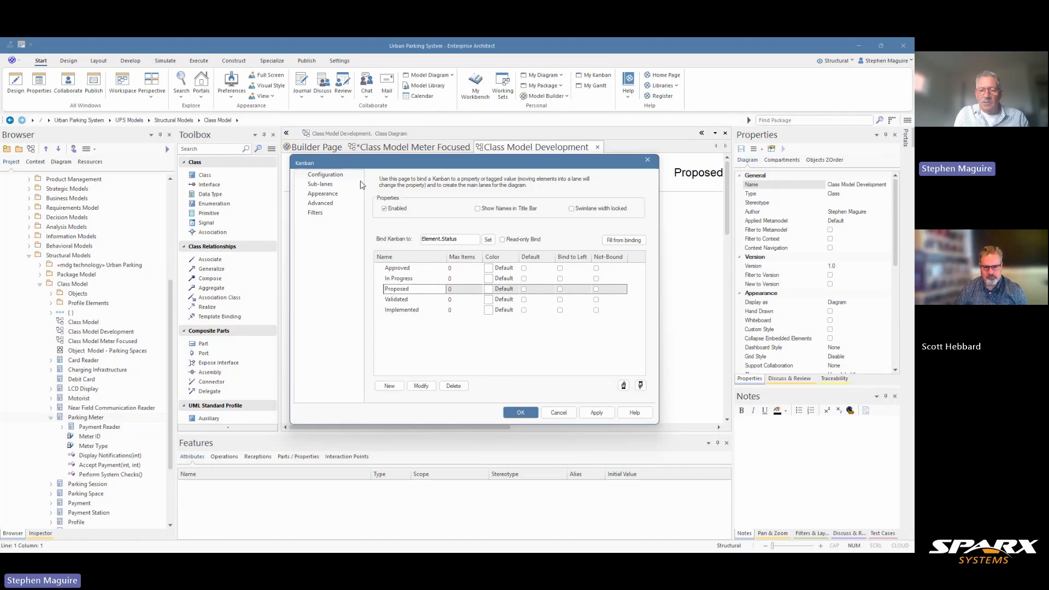
key(ctrl+Up)
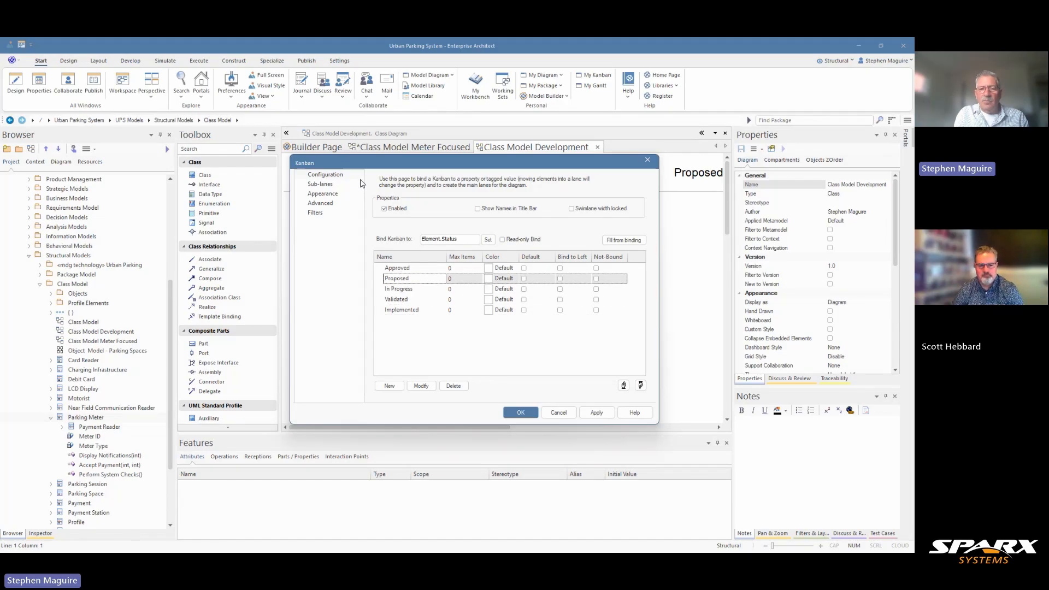
key(Down)
key(ctrl+Up)
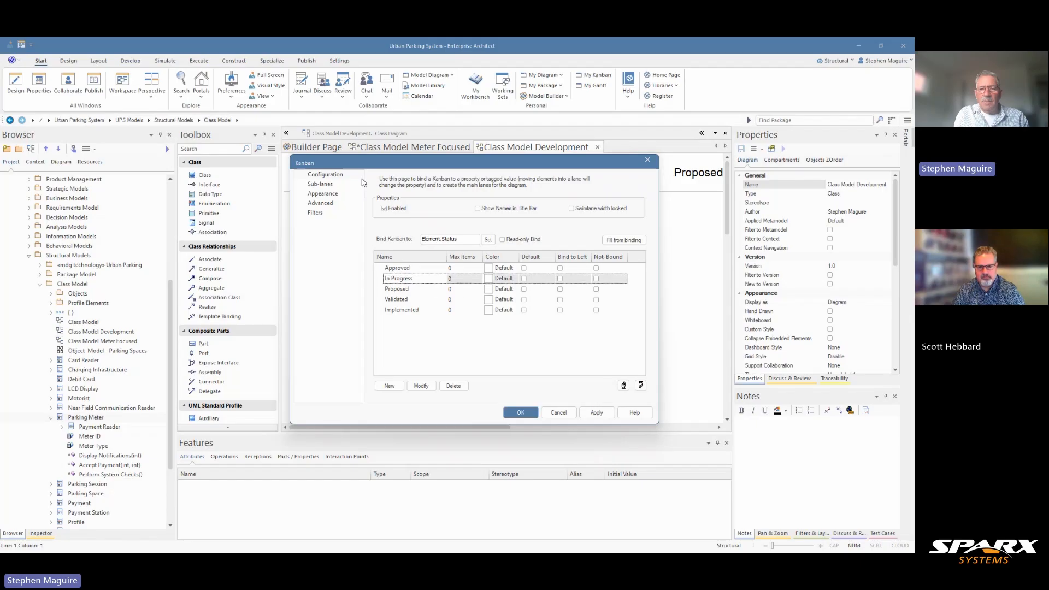
key(ctrl+Down)
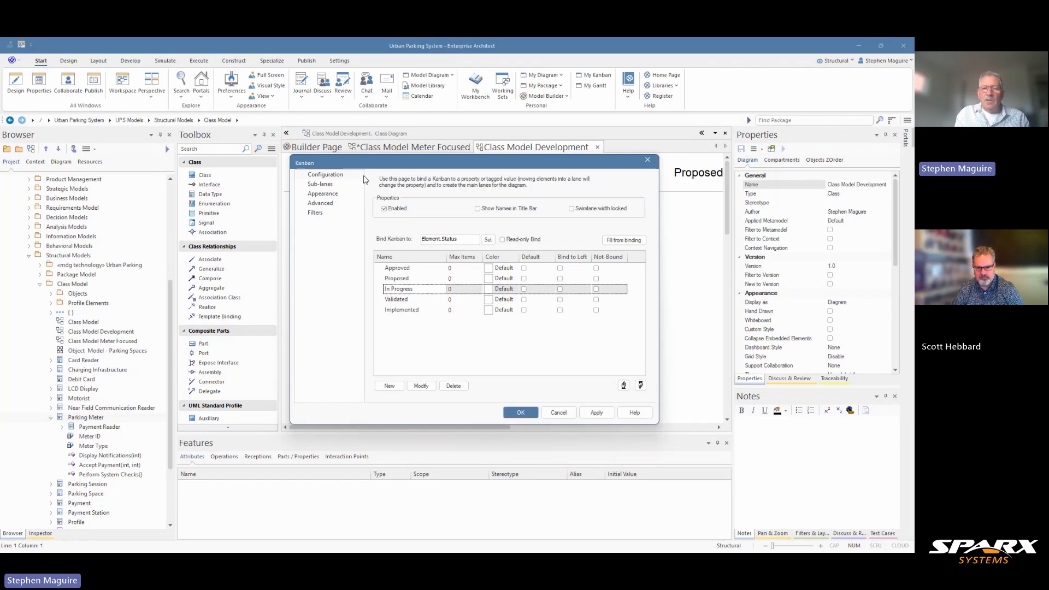
click(527, 414)
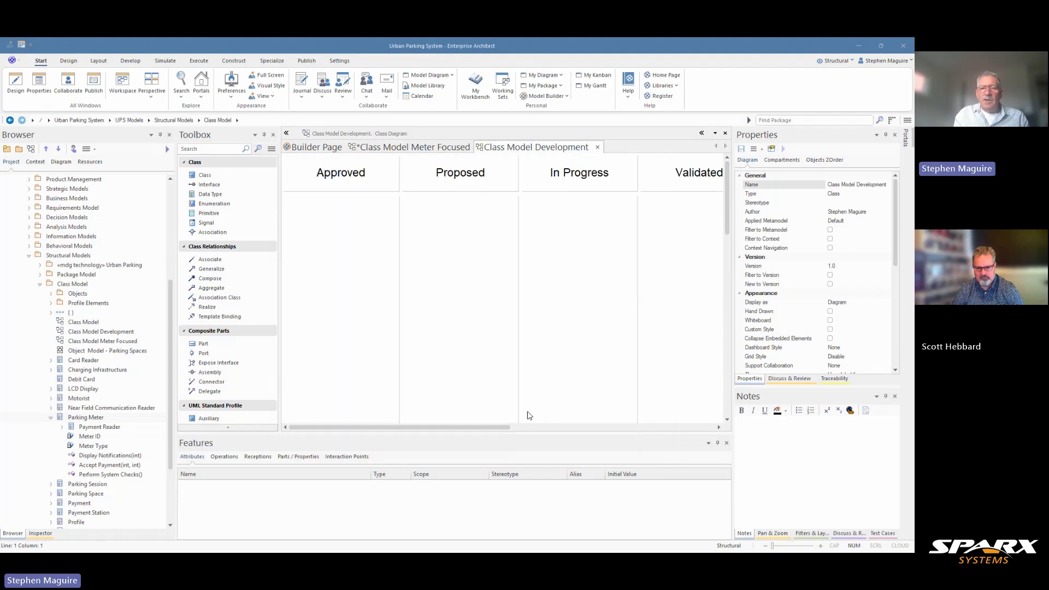
- Find the Parking Meter class in all diagrams and open its usage in the Class Model Meter Focused diagram
drag(493, 424, 624, 404)
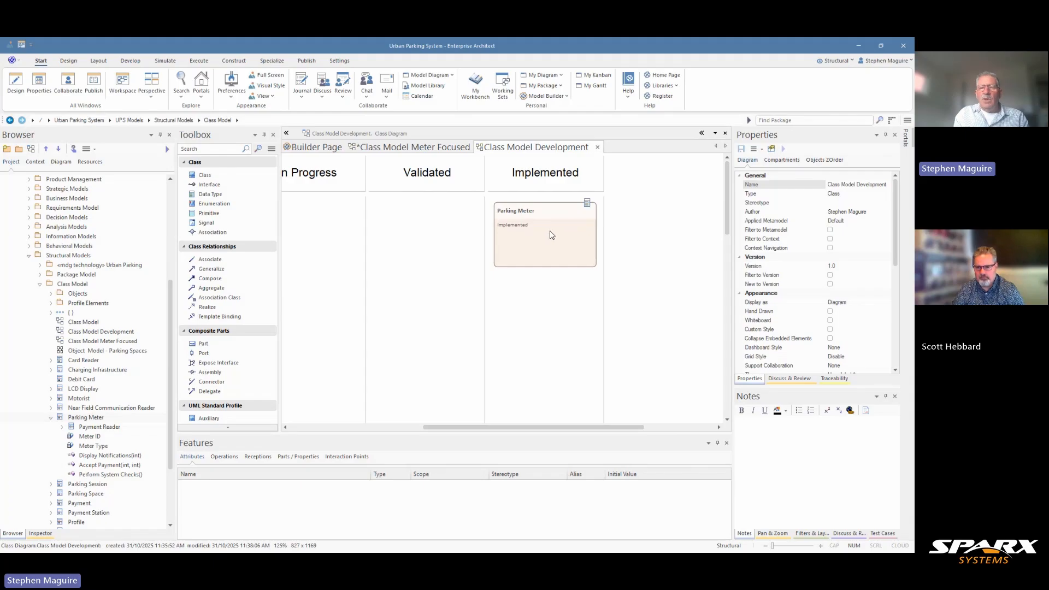
right_click(543, 237)
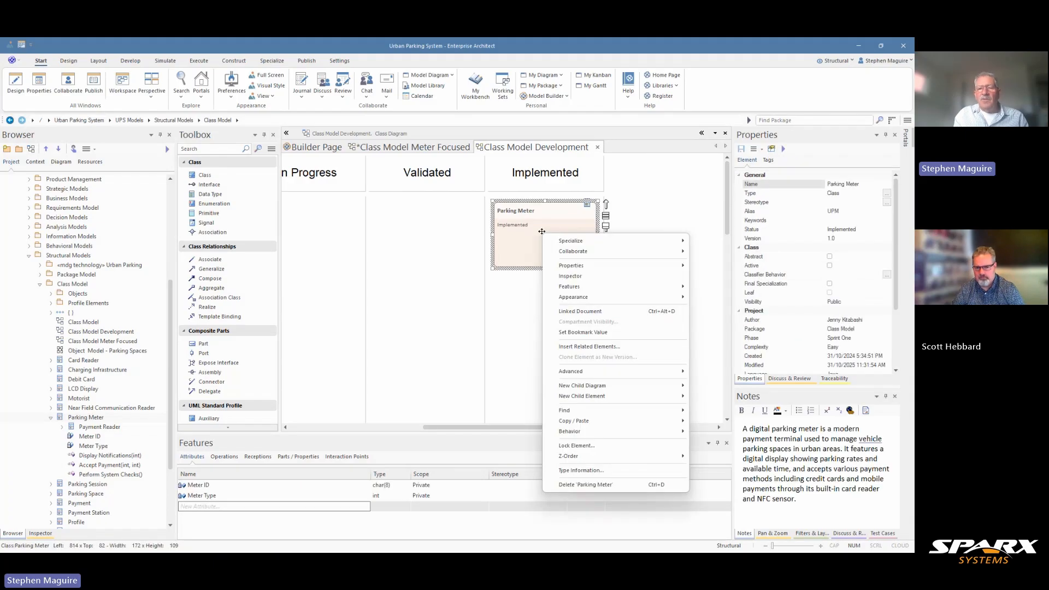
mouse_move(584, 415)
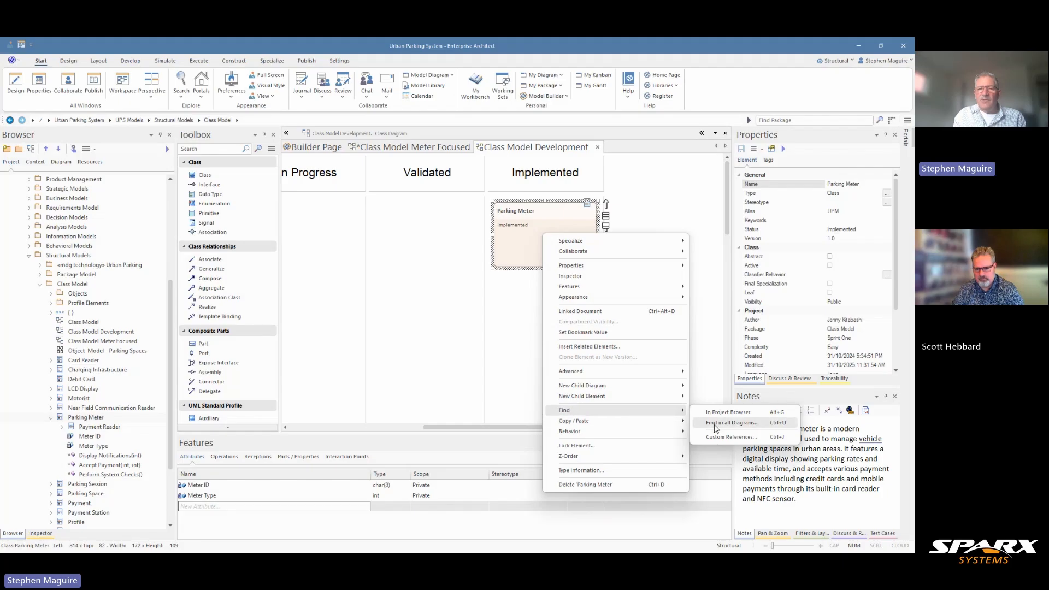
click(716, 424)
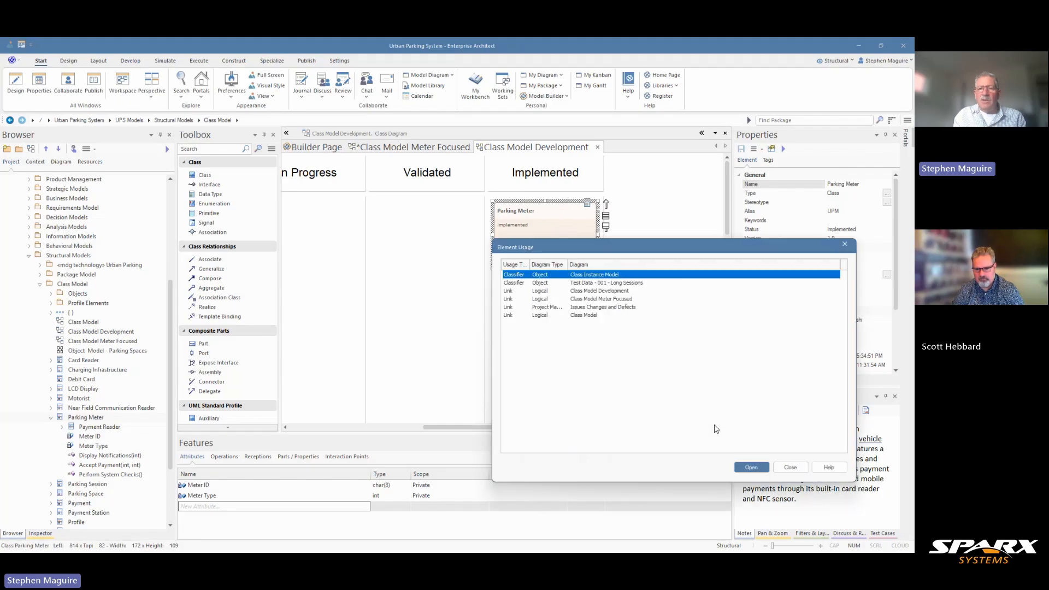
click(602, 300)
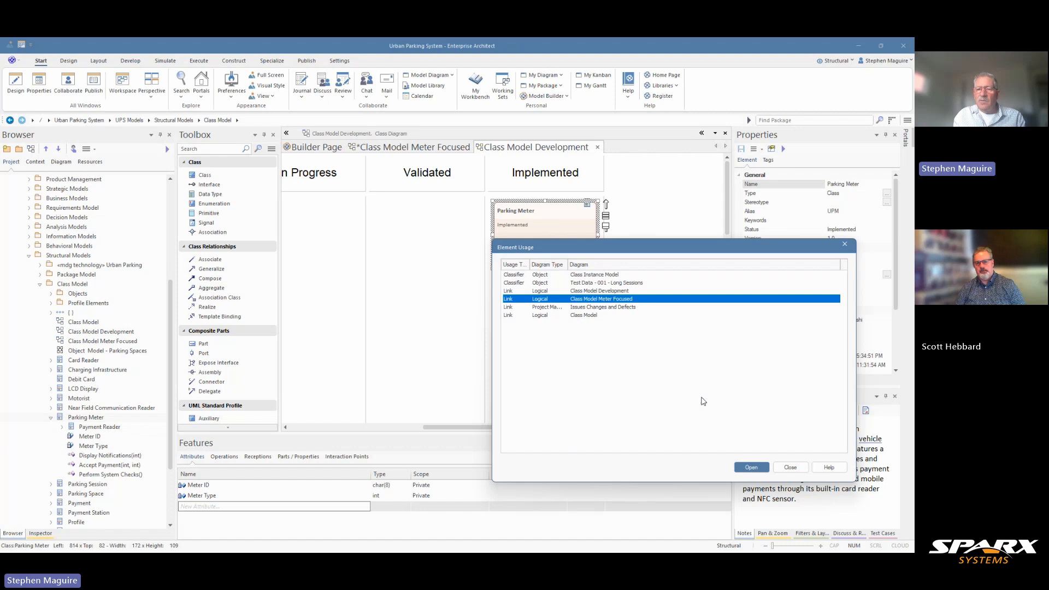
click(751, 468)
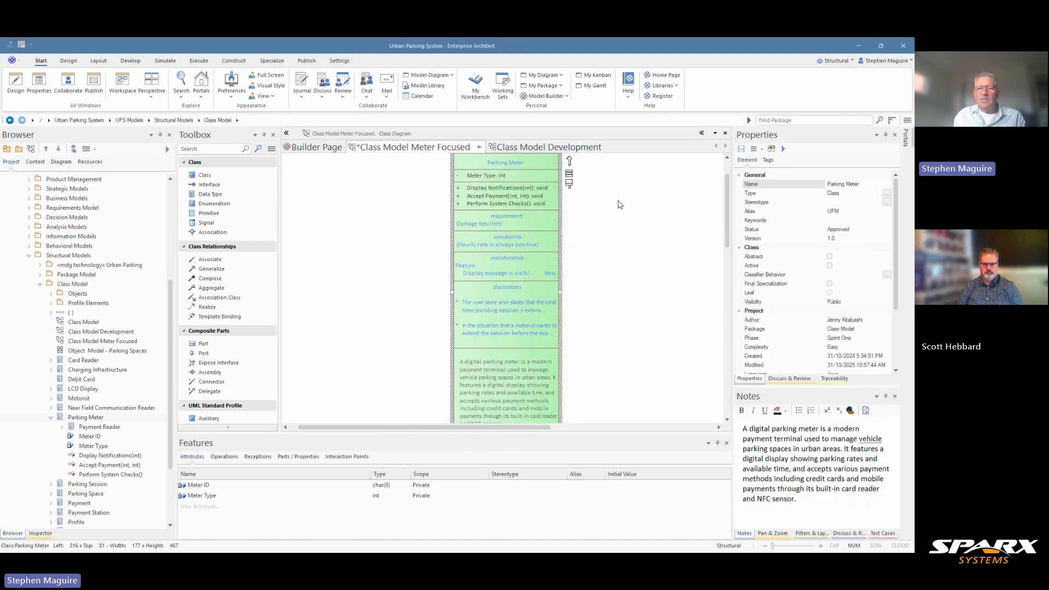
- Leave the Class Model Meter Focused diagram with its changes saved and return to the Class Model Development diagram
click(479, 148)
click(487, 323)
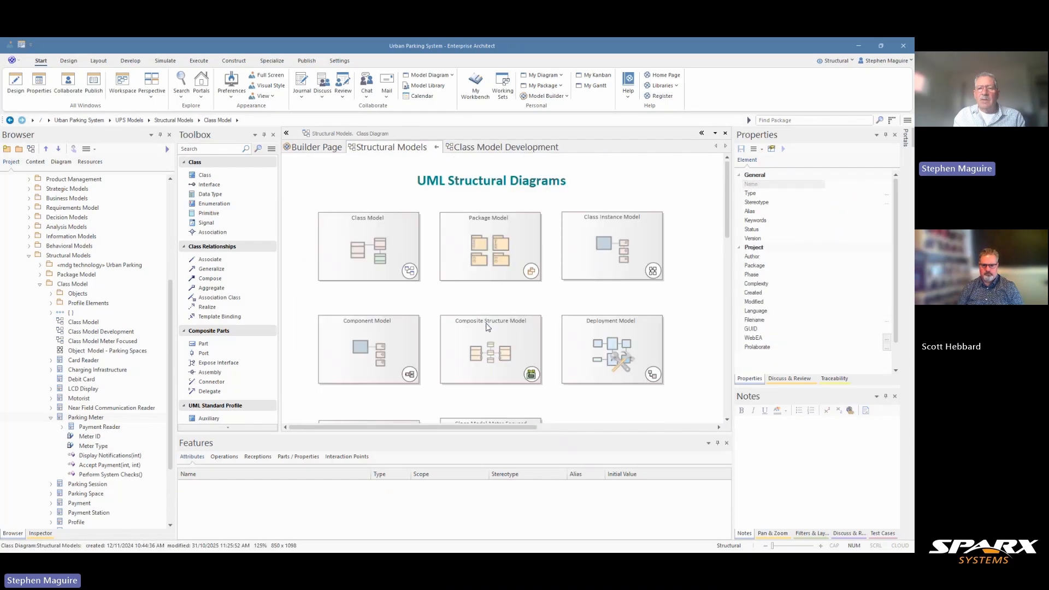
click(504, 147)
- Check the Inspector for the Parking Meter card's details and return to the project browser
click(540, 240)
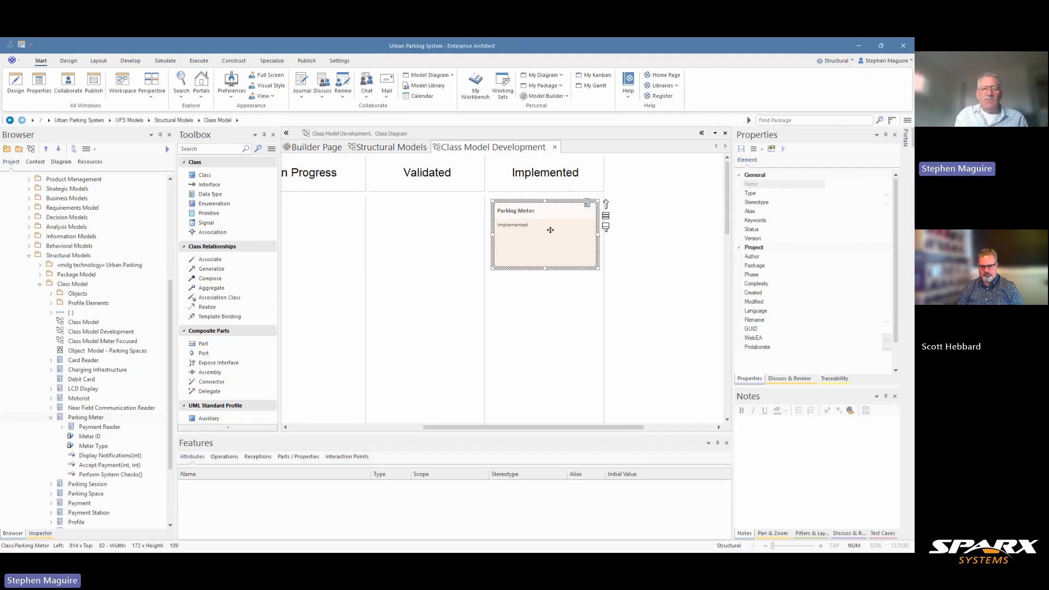
click(39, 534)
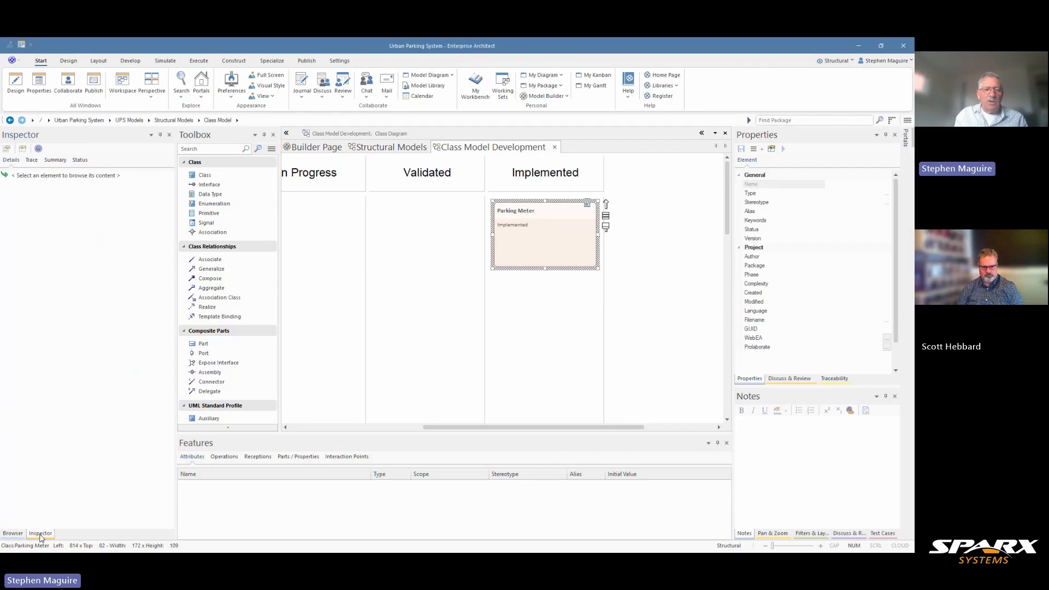
click(637, 294)
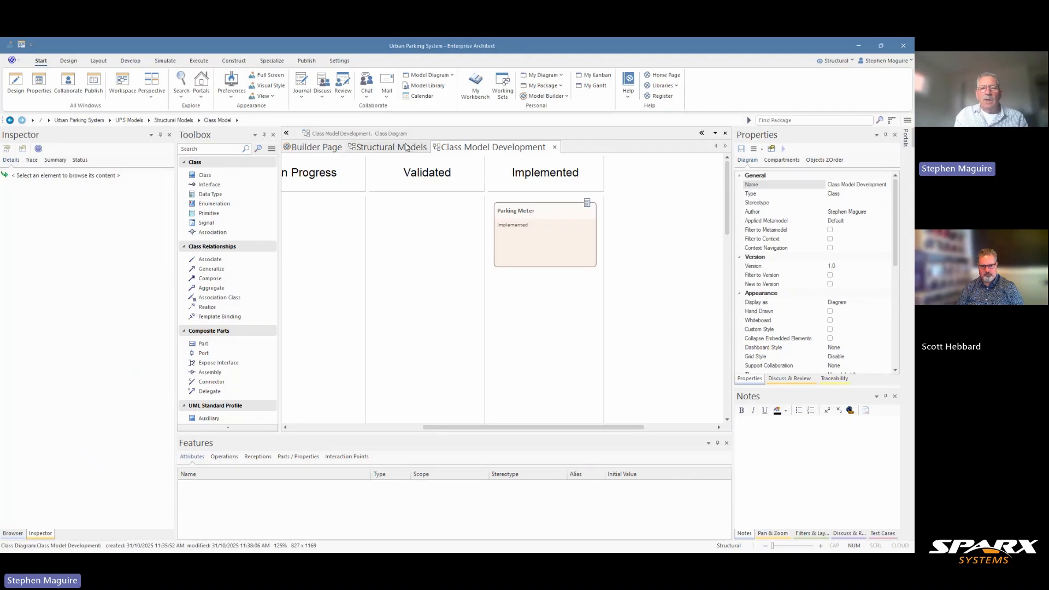
click(12, 534)
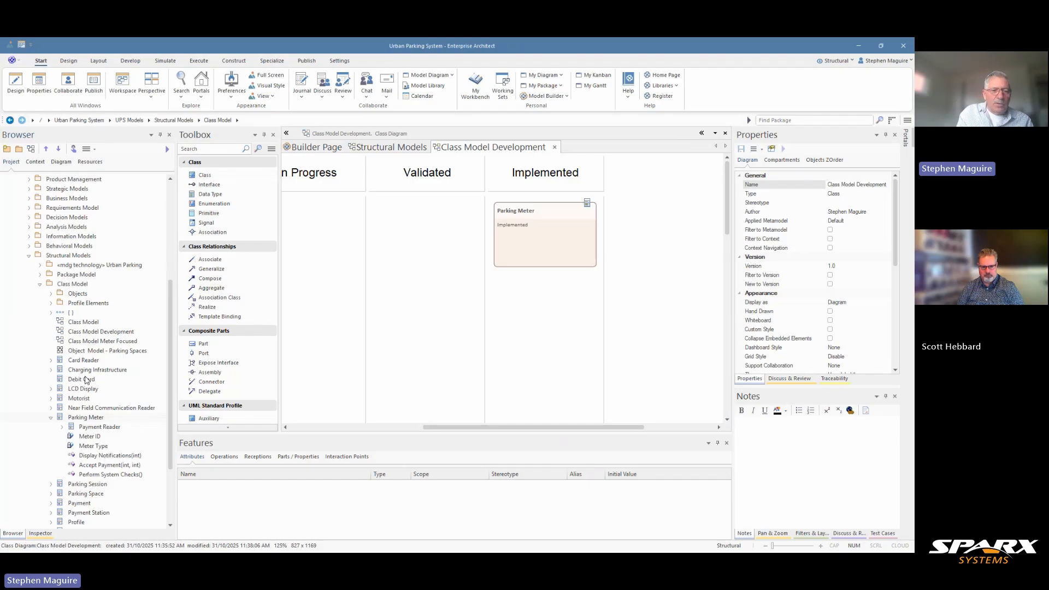
- Open the Class Model Meter Focused diagram and review the compartments displayed on the Parking Meter class
double_click(95, 342)
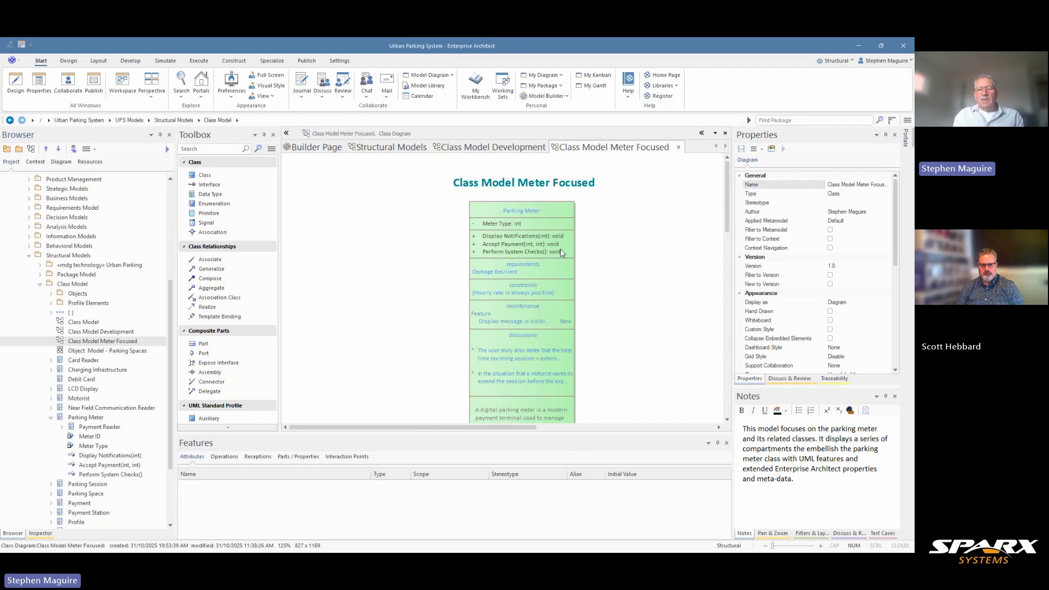
mouse_move(728, 221)
mouse_down()
mouse_move(728, 238)
mouse_move(728, 222)
mouse_up()
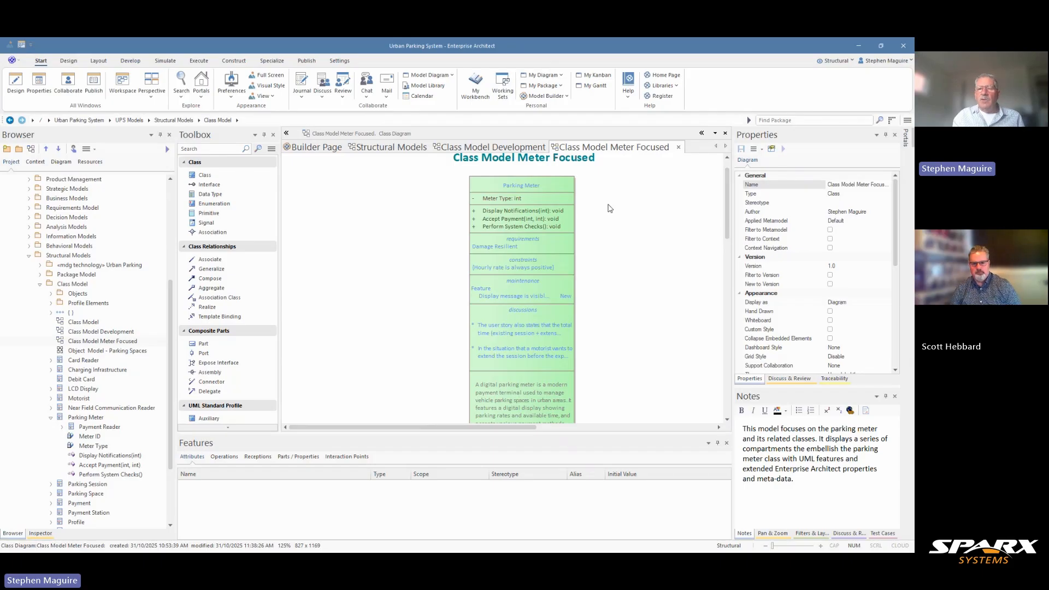
drag(728, 205, 729, 203)
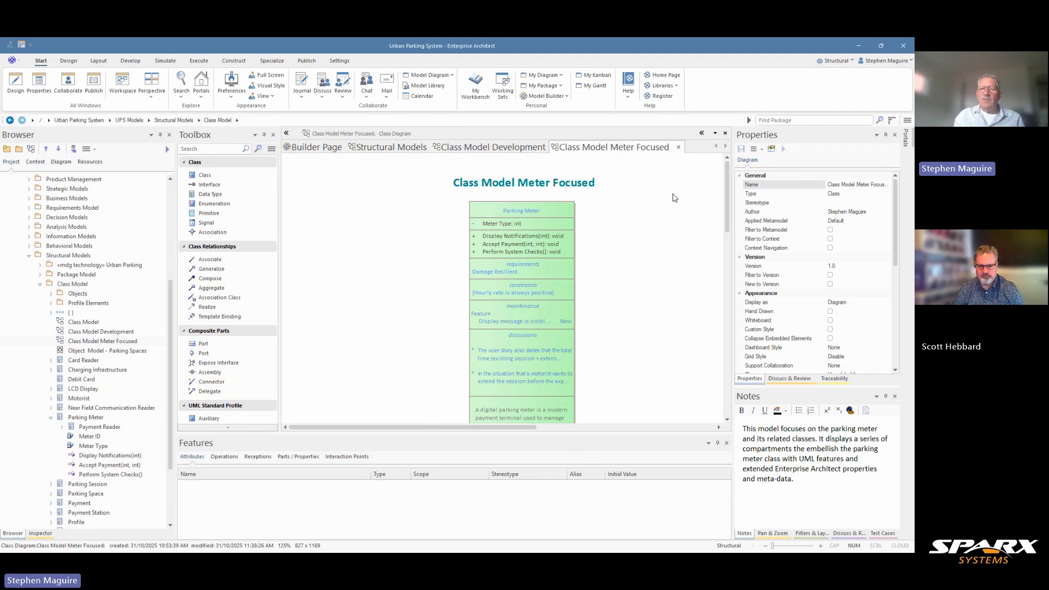
mouse_move(727, 182)
mouse_down()
mouse_move(726, 212)
mouse_move(723, 196)
mouse_up()
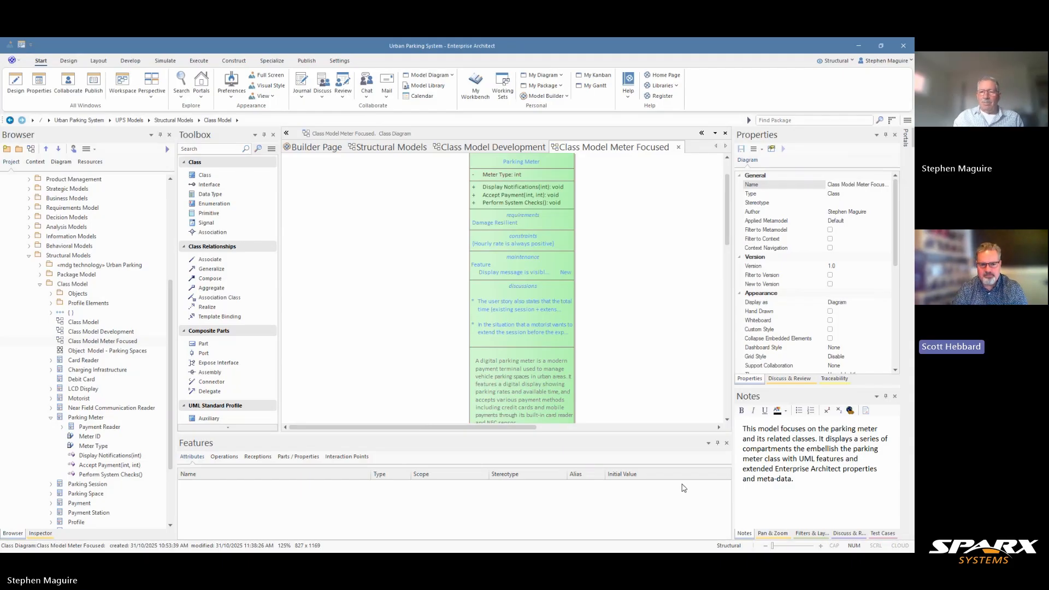
- Auto-hide the Features window to give the Class Model Meter Focused diagram more viewing space
click(709, 443)
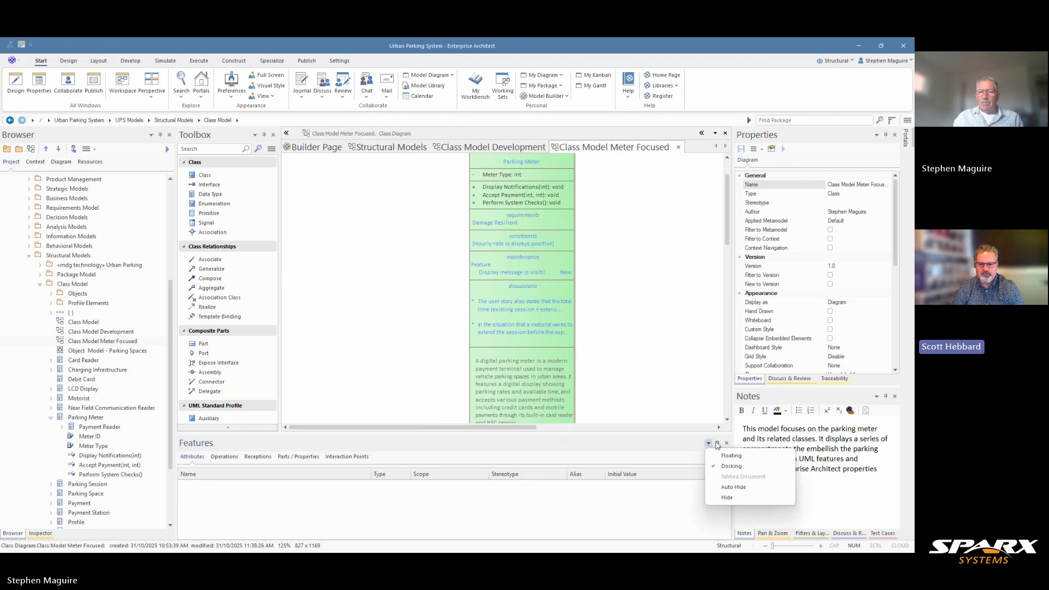
click(679, 409)
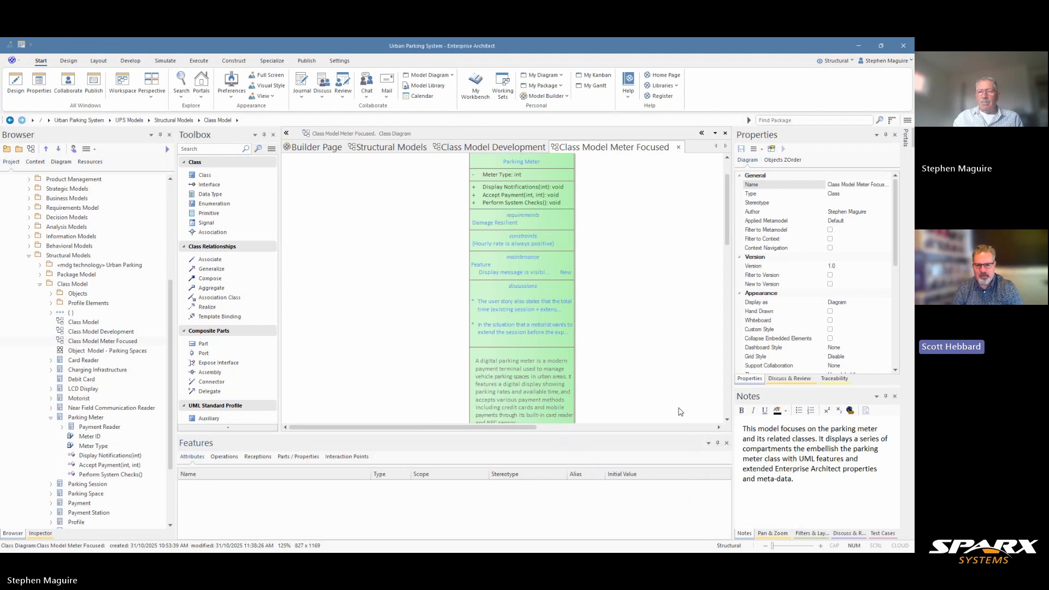
click(718, 443)
drag(730, 315, 730, 290)
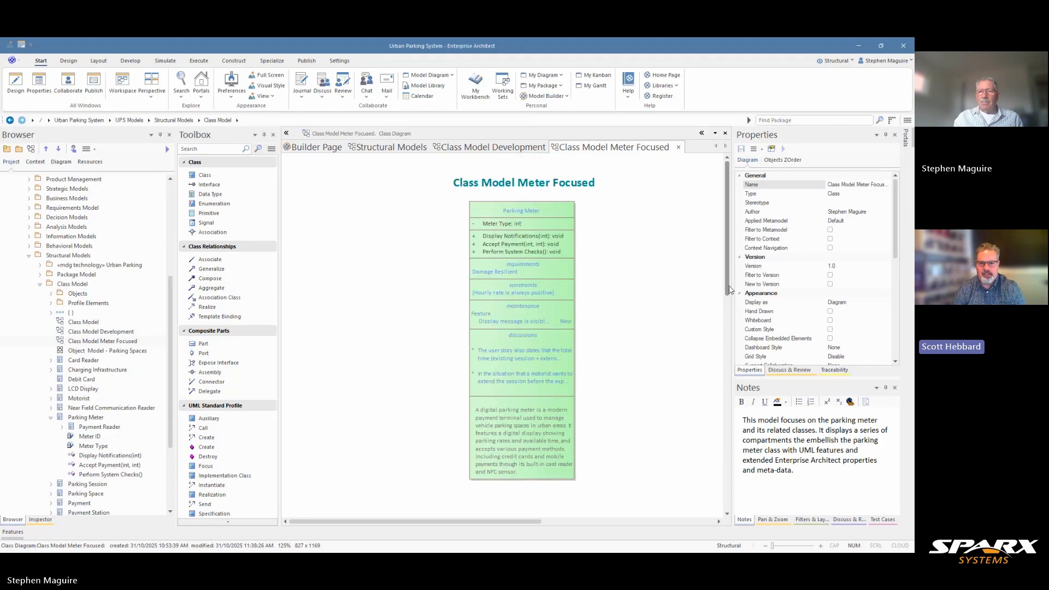